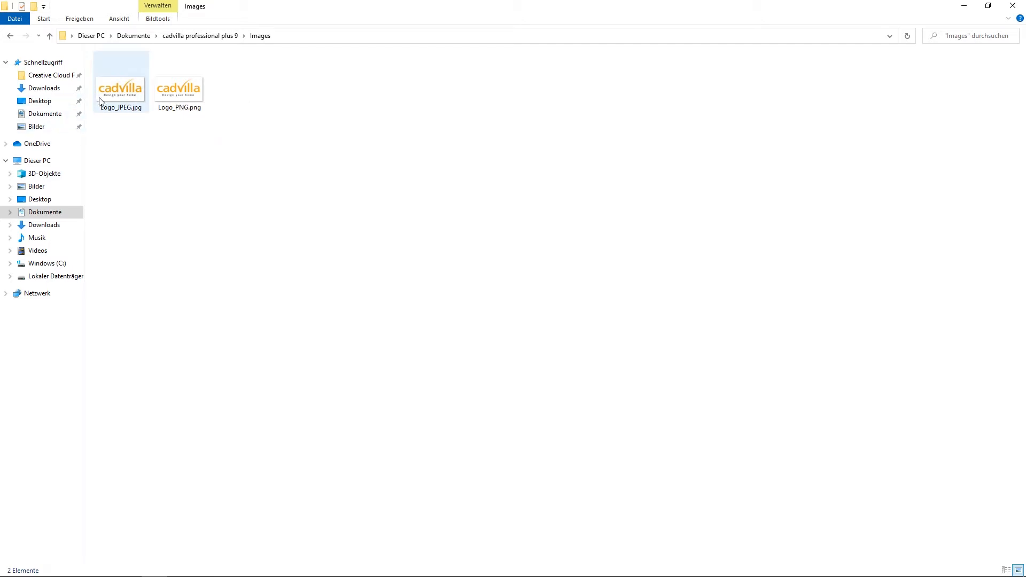
Examine the pixel dimensions and resolution in the file properties of Logo_JPEG.jpg, and close the properties.
{"action": "mouse_move", "coordinate": [100, 97]}
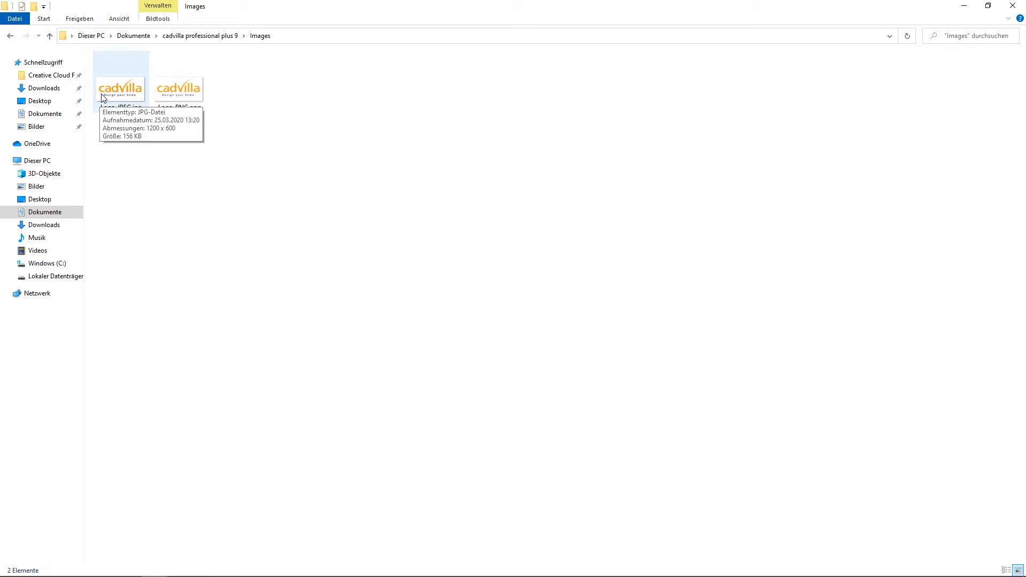
{"action": "left_click", "coordinate": [103, 97]}
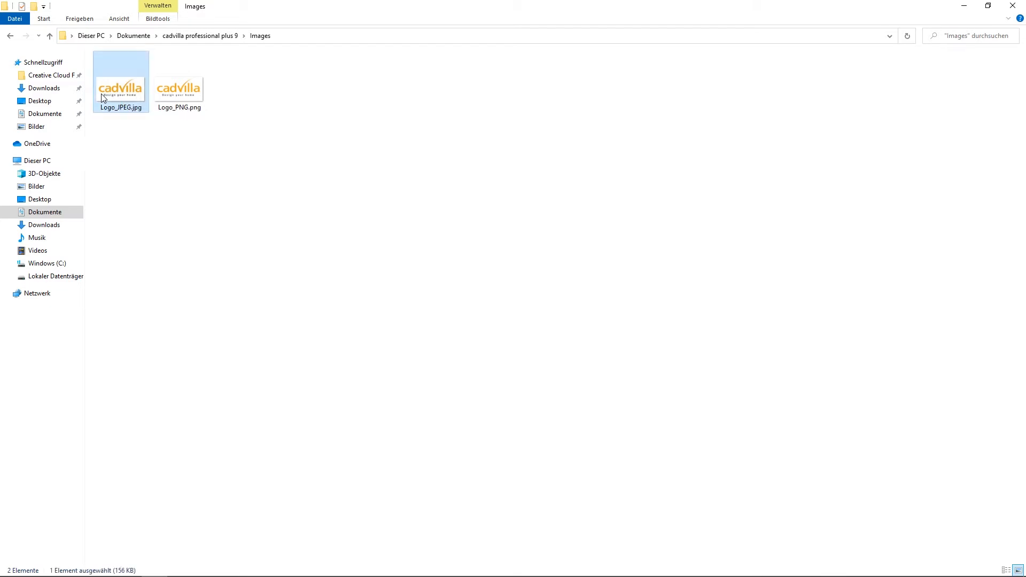
{"action": "right_click", "coordinate": [104, 97]}
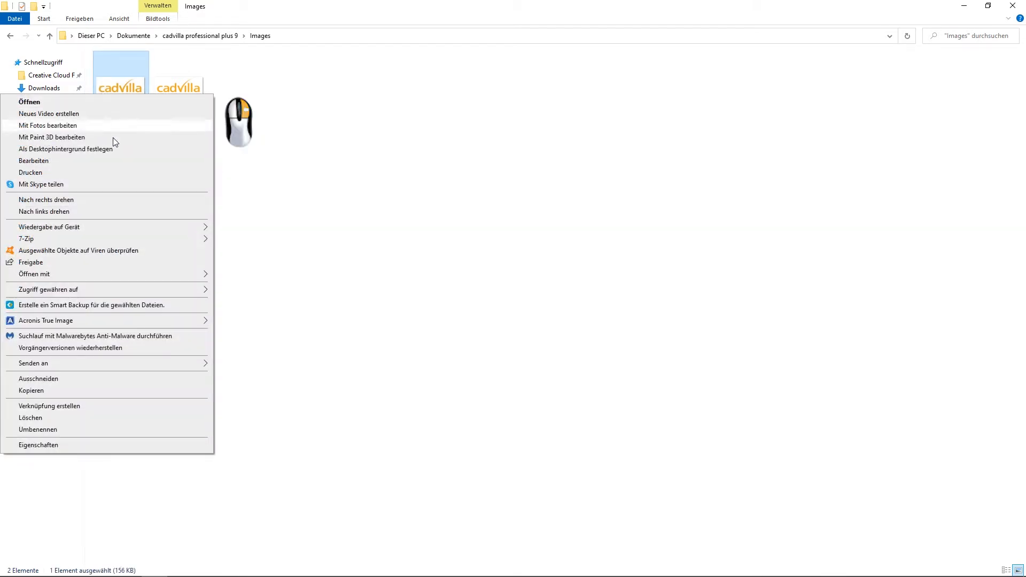
{"action": "left_click", "coordinate": [97, 446]}
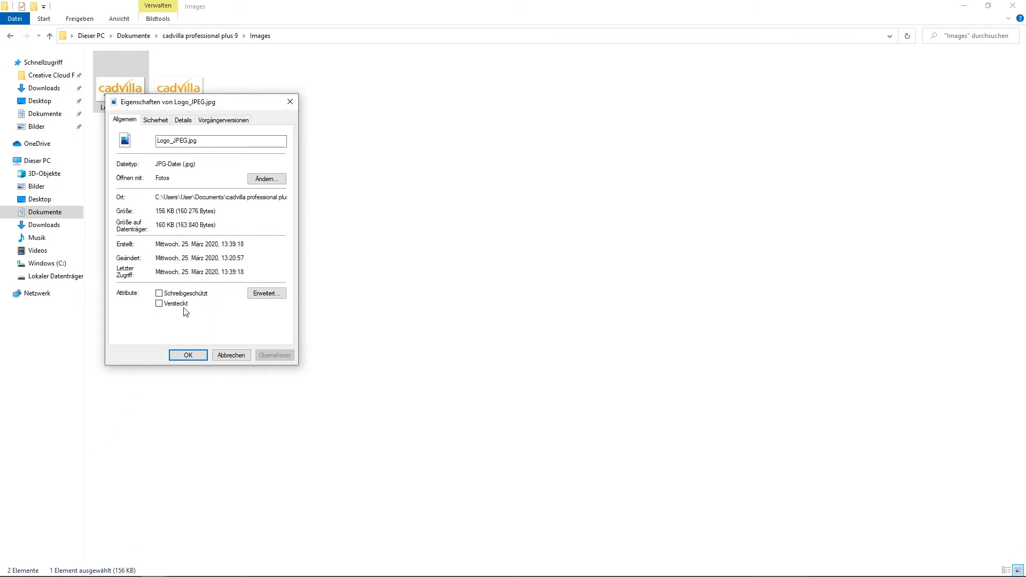
{"action": "left_click_drag", "start_coordinate": [214, 104], "coordinate": [269, 112]}
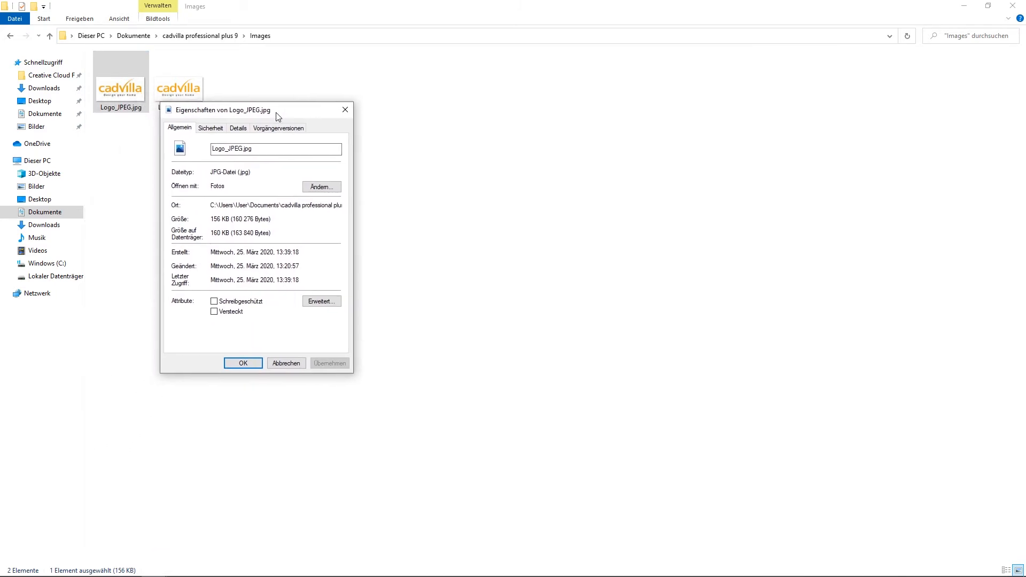
{"action": "left_click", "coordinate": [238, 128]}
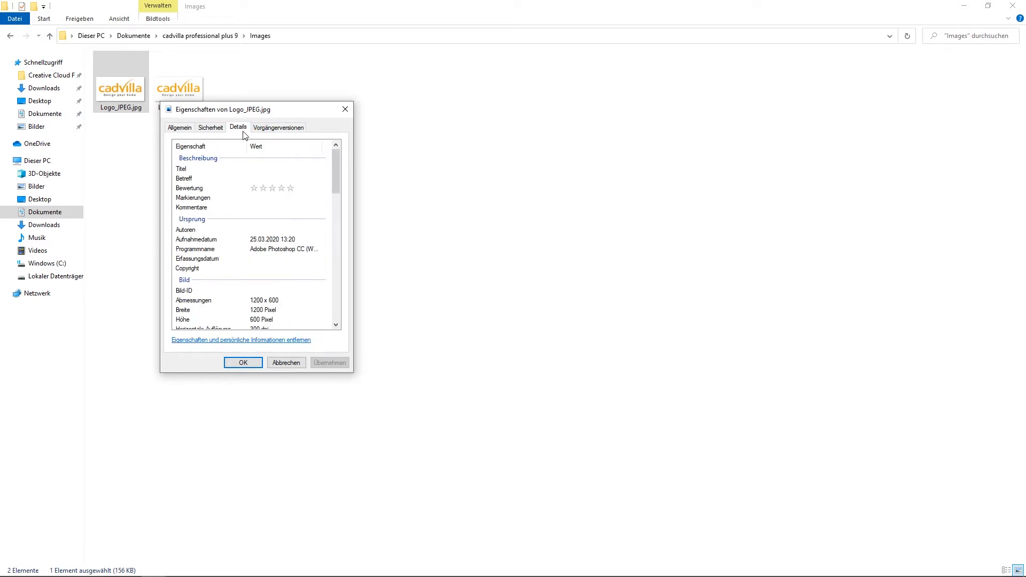
{"action": "left_click_drag", "start_coordinate": [334, 164], "coordinate": [328, 190]}
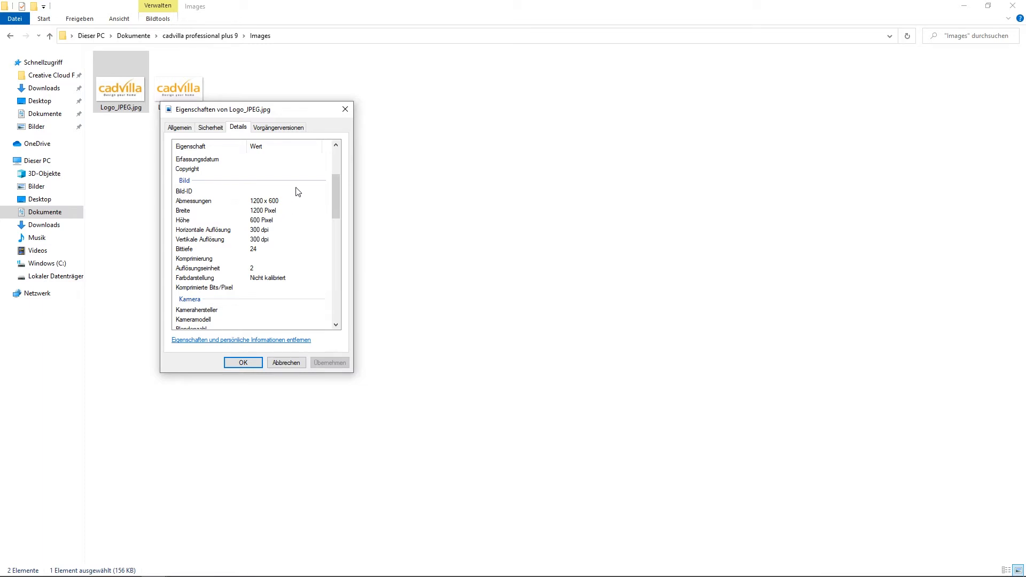
{"action": "left_click", "coordinate": [348, 114]}
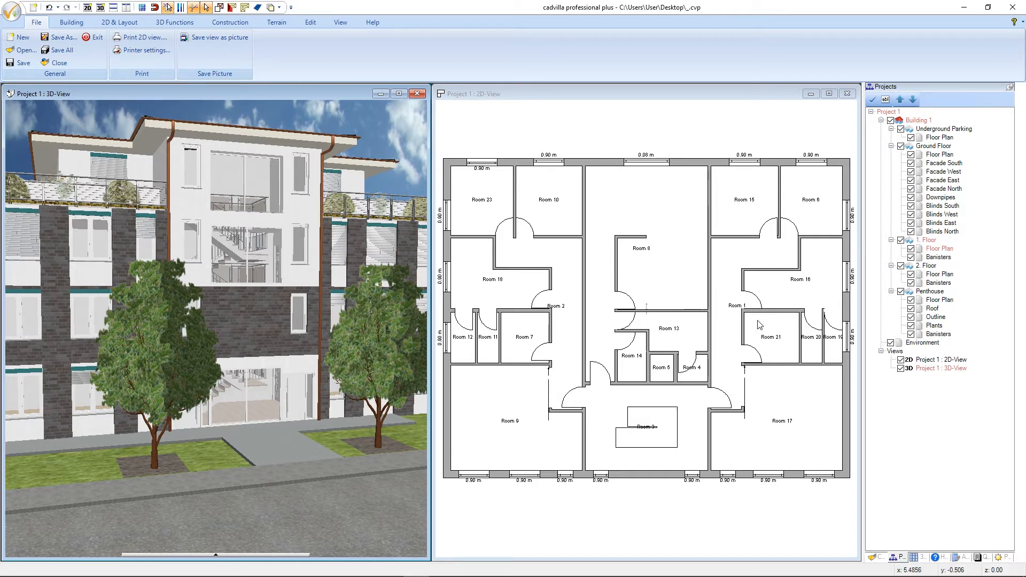
Create a section view with a section line about 7.9 m long in front of the central facade, looking towards the building.
{"action": "left_click", "coordinate": [644, 95]}
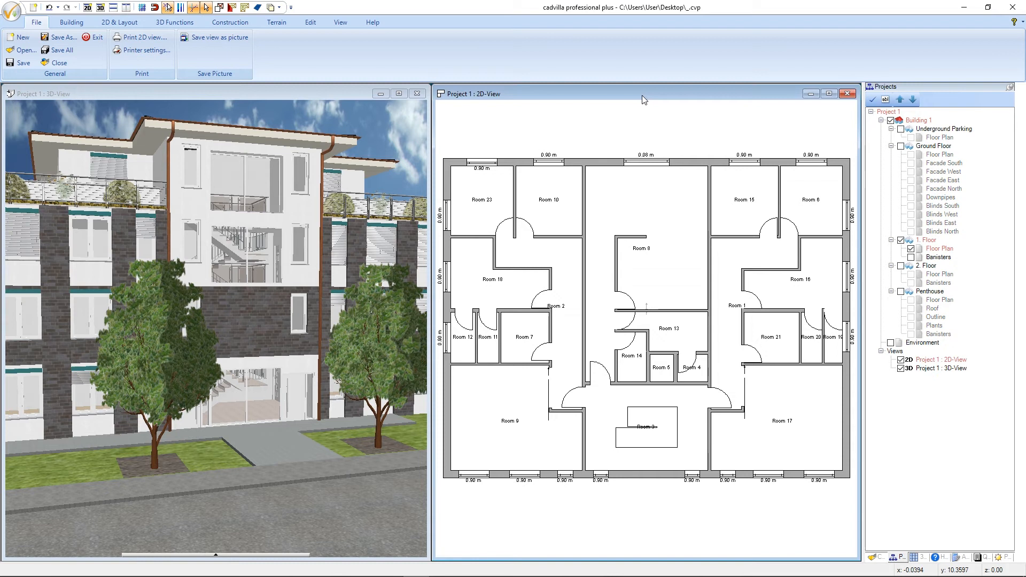
{"action": "left_click", "coordinate": [342, 23]}
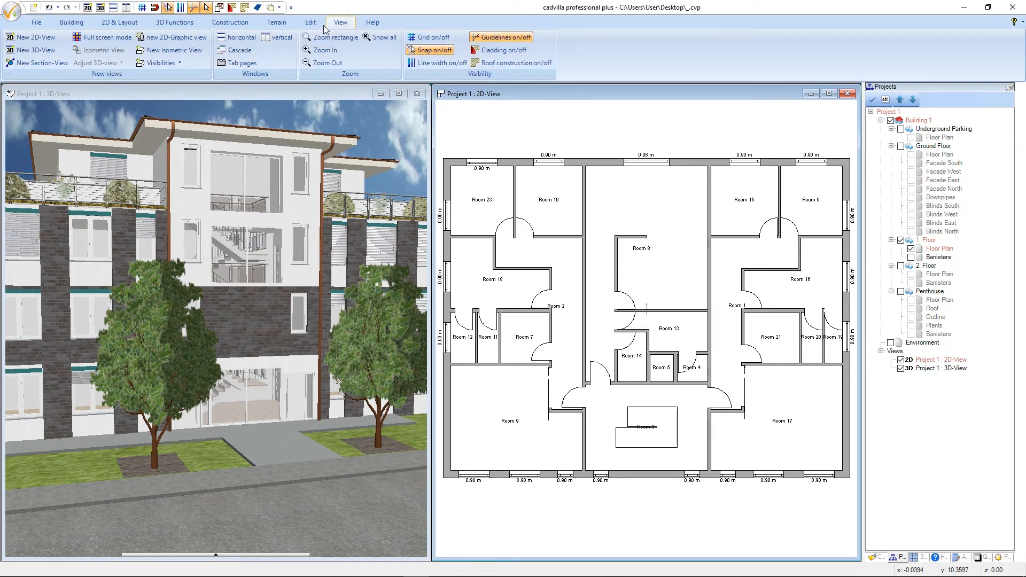
{"action": "left_click", "coordinate": [40, 62]}
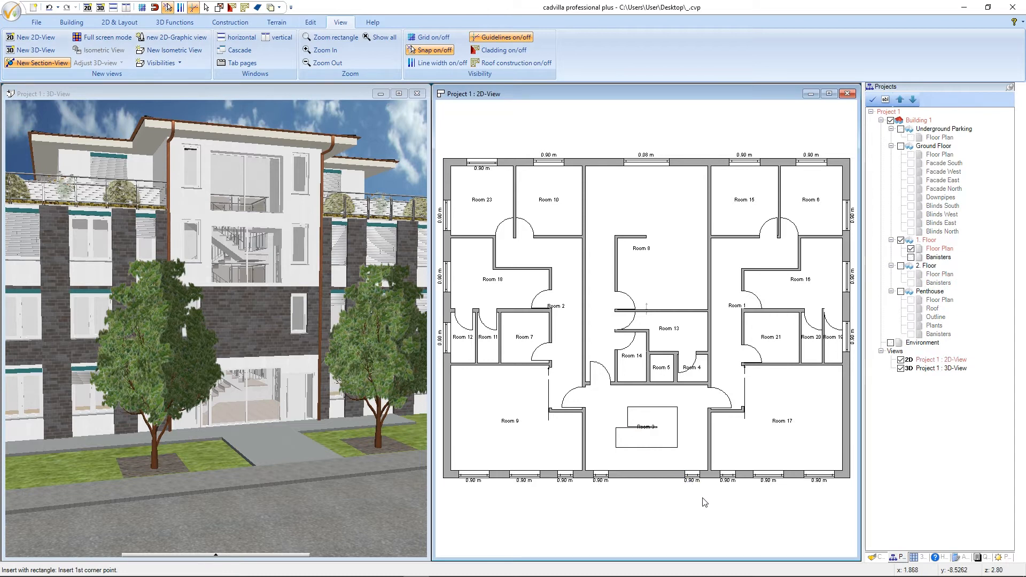
{"action": "left_click", "coordinate": [736, 502]}
{"action": "left_click", "coordinate": [604, 503]}
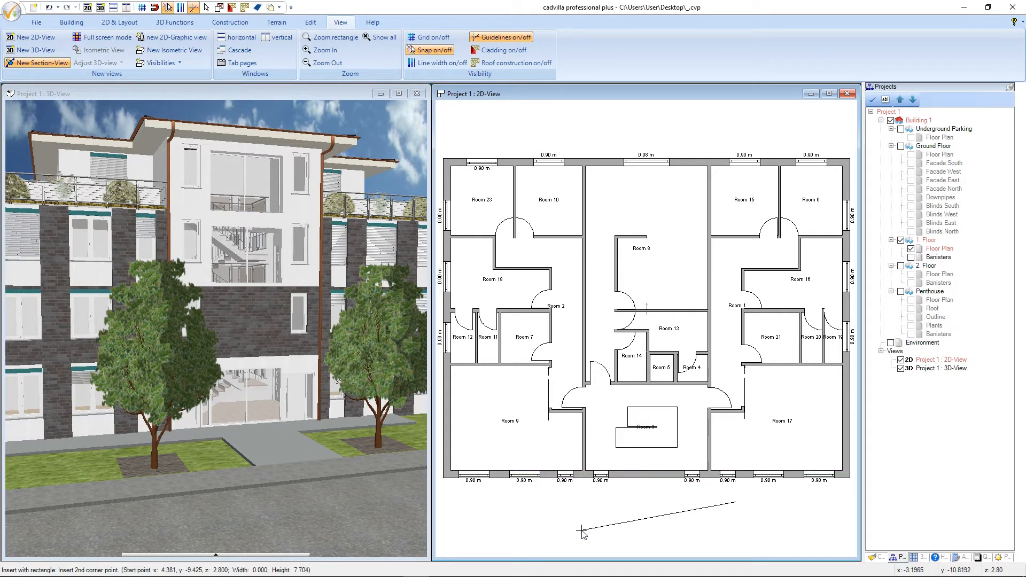
{"action": "left_click", "coordinate": [574, 501]}
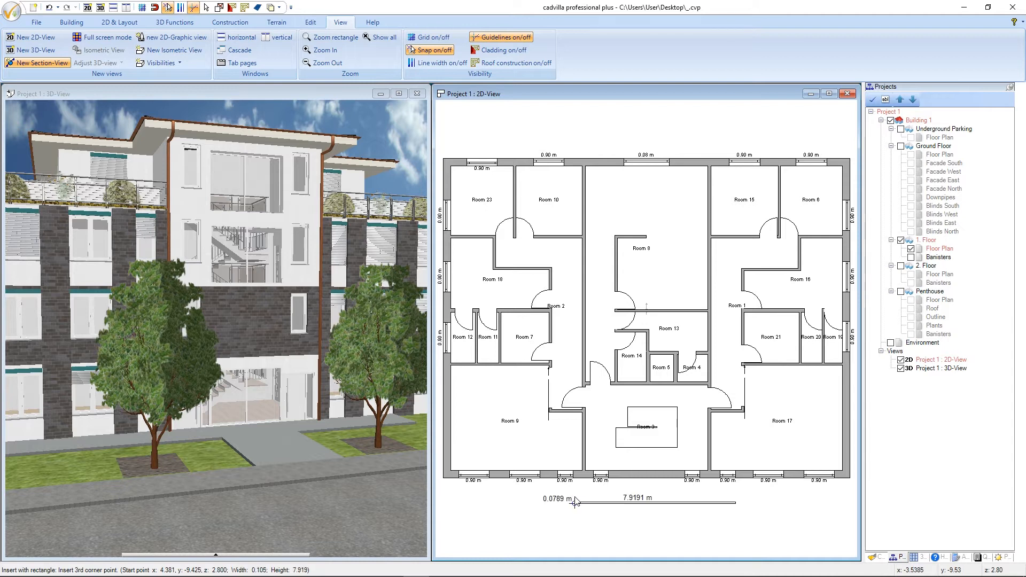
{"action": "left_click", "coordinate": [574, 458]}
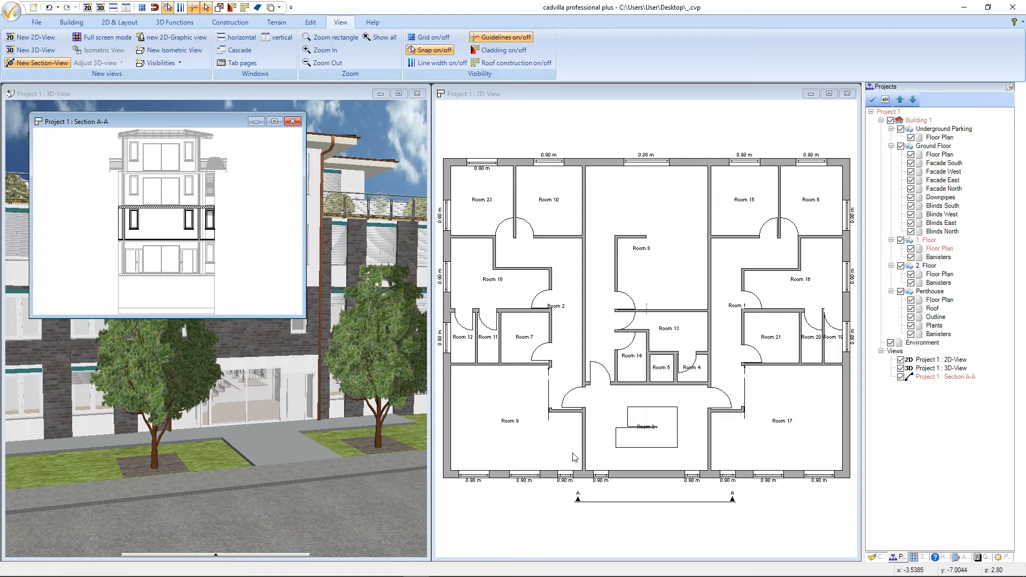
Arrange the section, 2D and 3D views vertically side by side.
{"action": "left_click", "coordinate": [129, 8]}
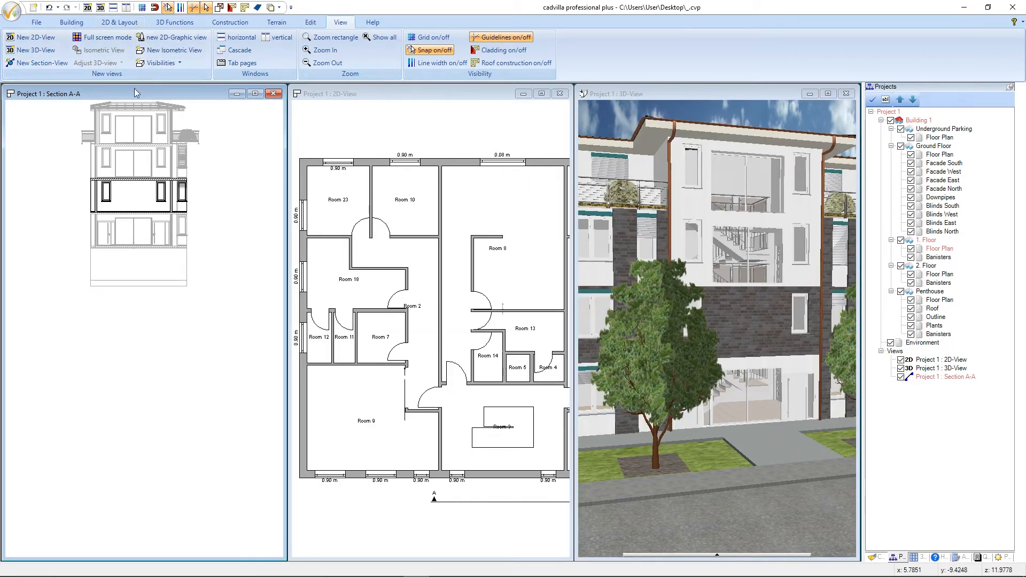
{"action": "scroll", "coordinate": [133, 128], "scroll_direction": "up", "scroll_amount": 1}
{"action": "scroll", "coordinate": [125, 132], "scroll_direction": "up", "scroll_amount": 2}
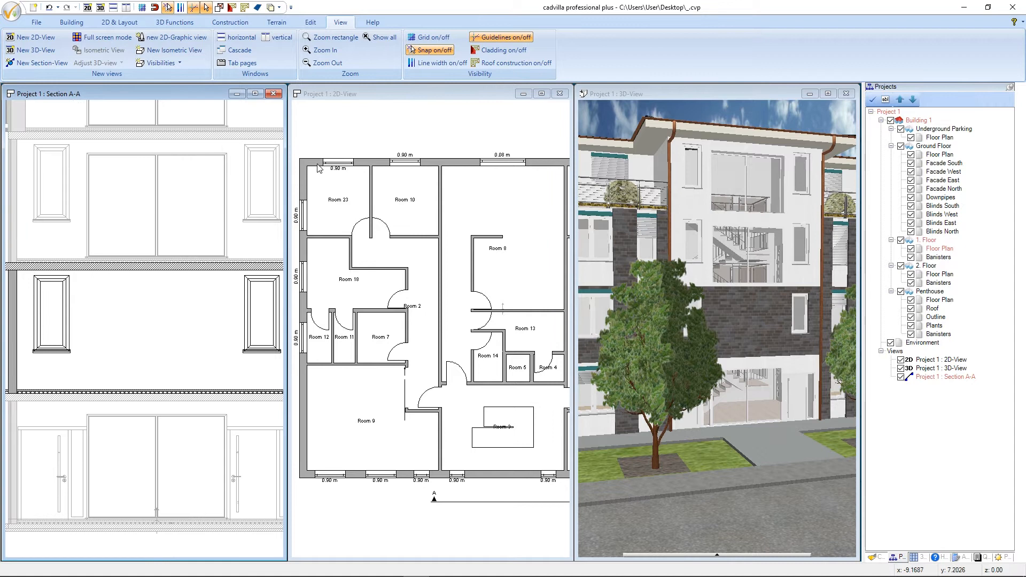
{"action": "left_click", "coordinate": [369, 101]}
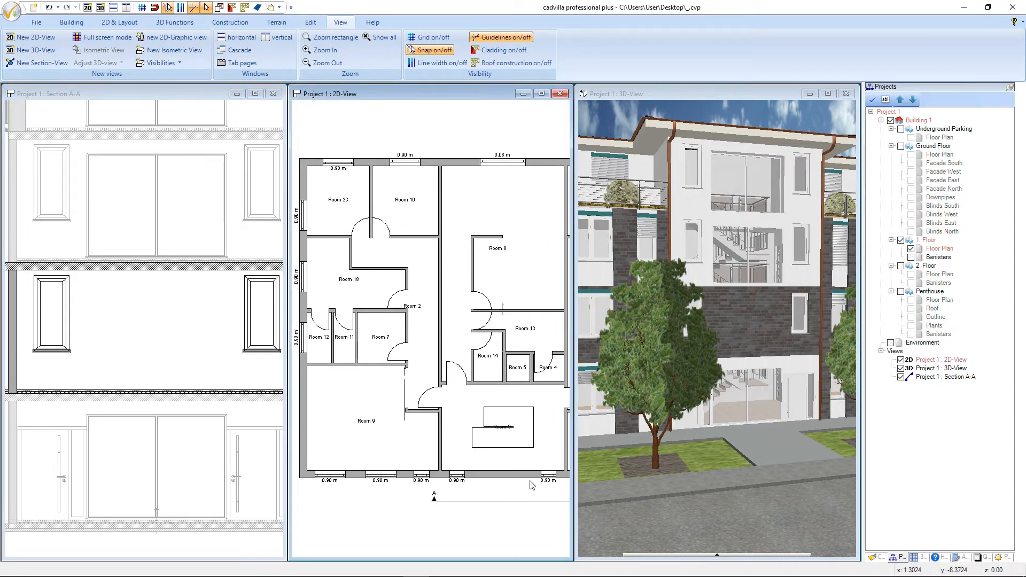
{"action": "scroll", "coordinate": [431, 476], "scroll_direction": "up", "scroll_amount": 2}
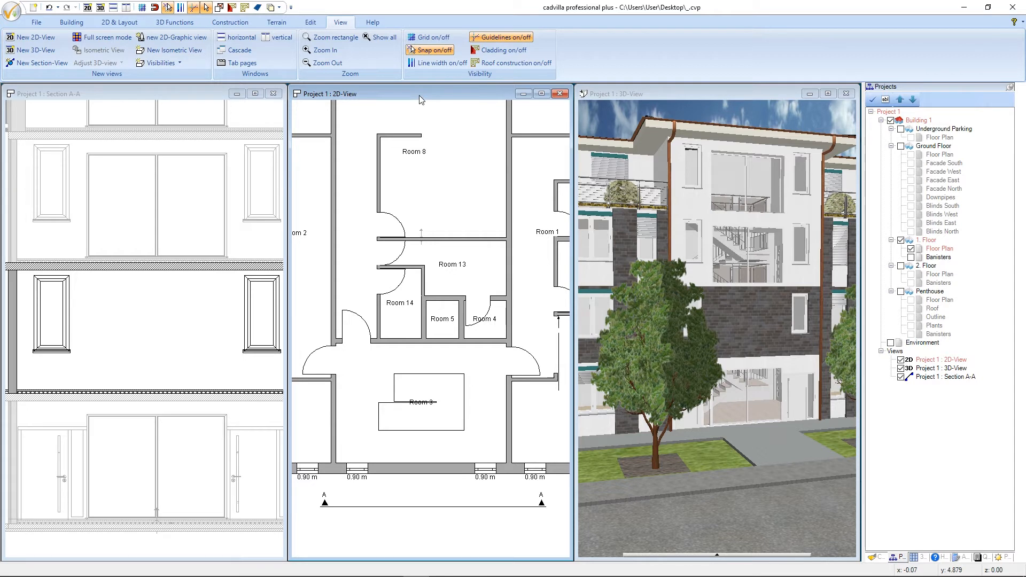
In the section view, insert a numeric parallel guideline at distance 0 along the upper edge of the first-floor window.
{"action": "left_click", "coordinate": [195, 92]}
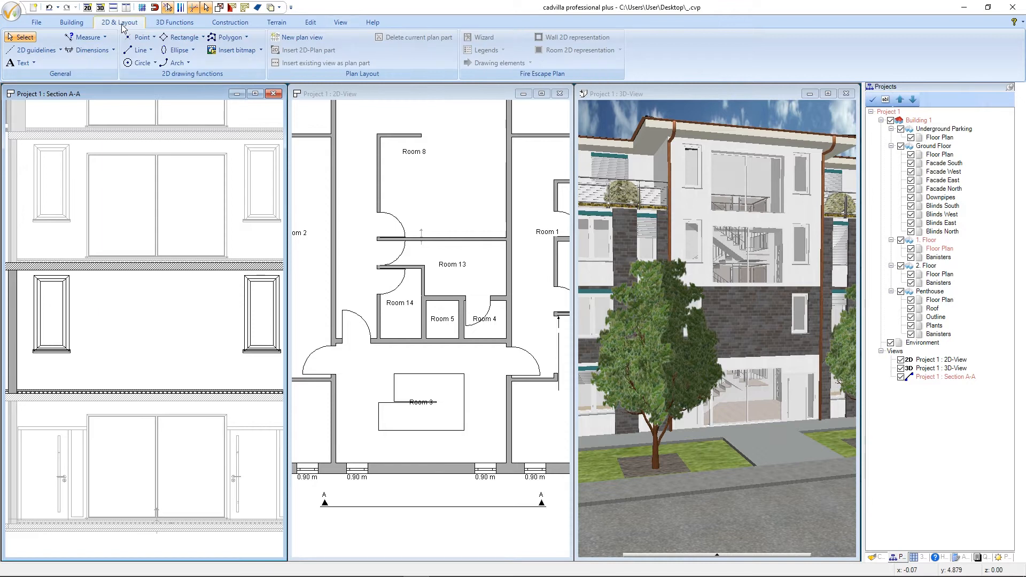
{"action": "left_click", "coordinate": [42, 50]}
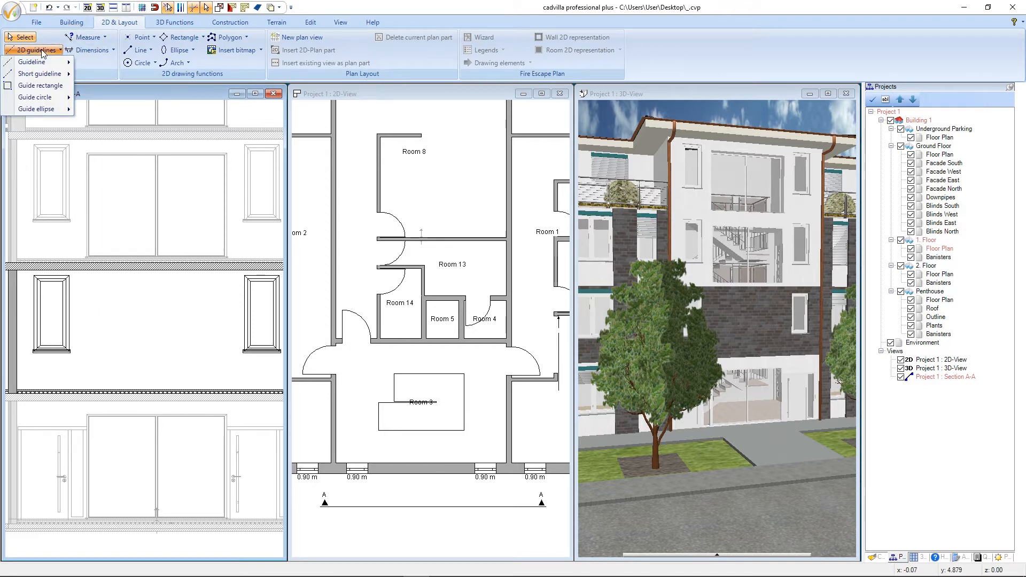
{"action": "mouse_move", "coordinate": [51, 64]}
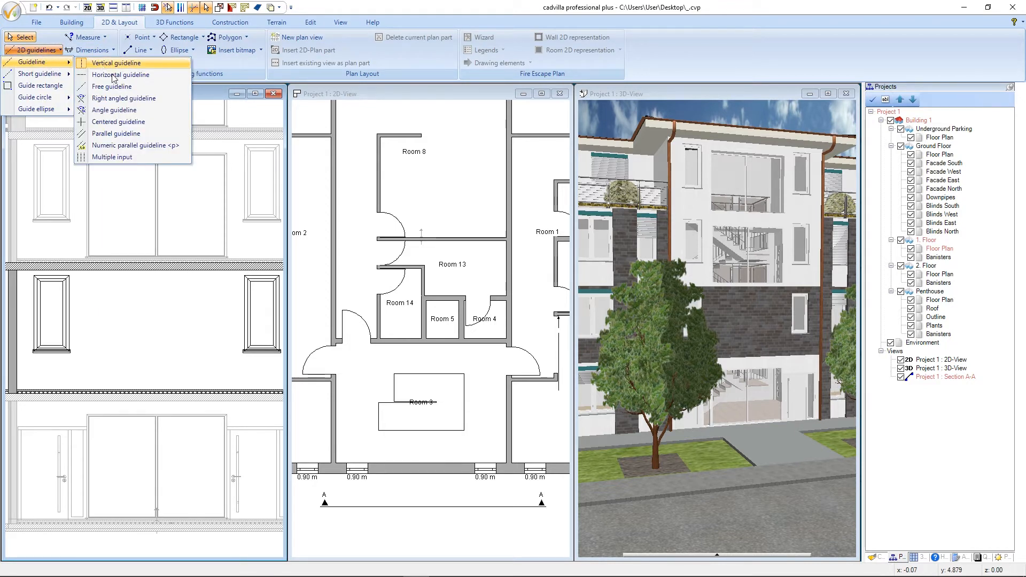
{"action": "left_click", "coordinate": [157, 146]}
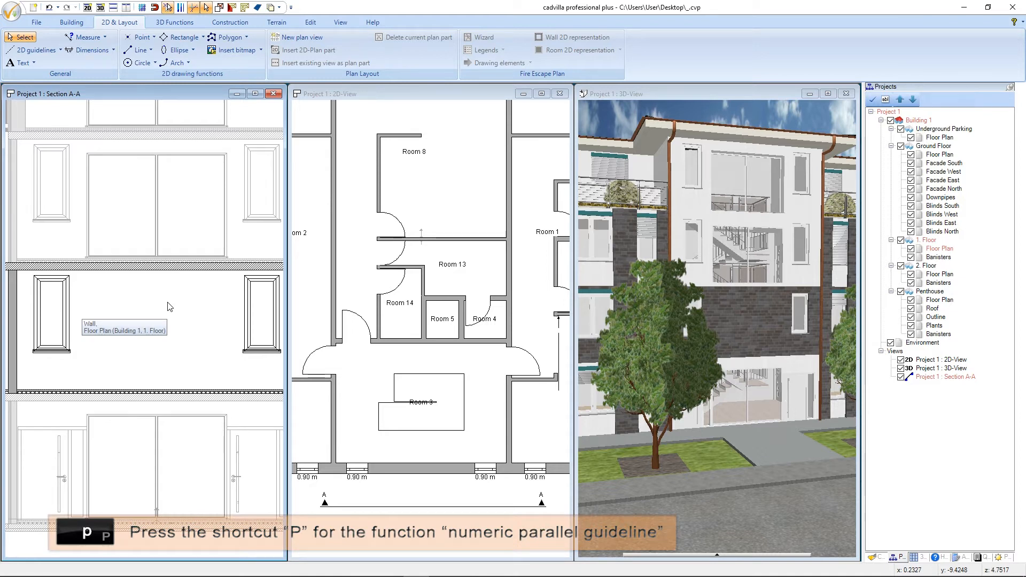
{"action": "key", "text": "p"}
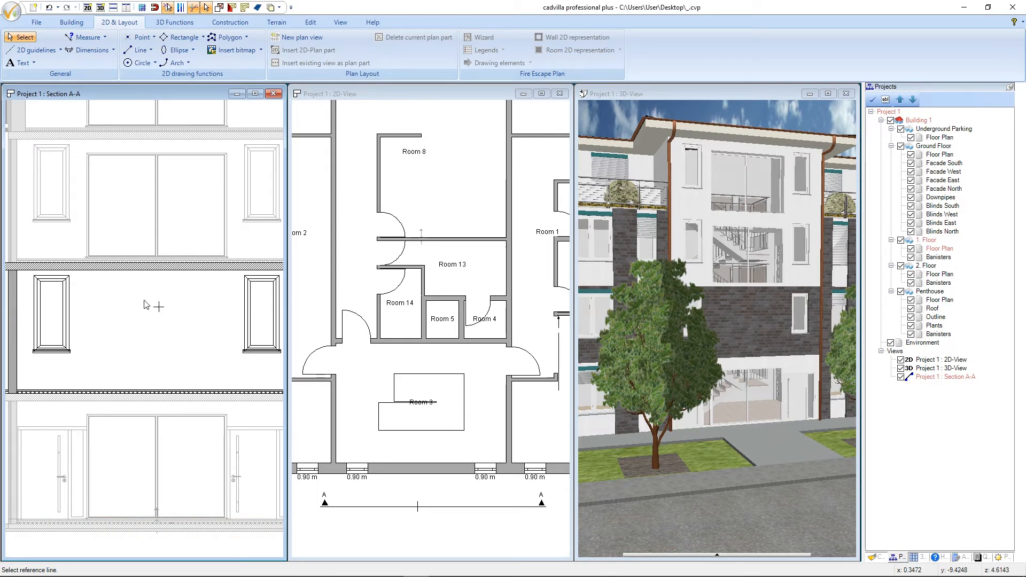
{"action": "left_click", "coordinate": [59, 276]}
{"action": "left_click", "coordinate": [59, 294]}
{"action": "type", "text": "0"}
{"action": "key", "text": "Return"}
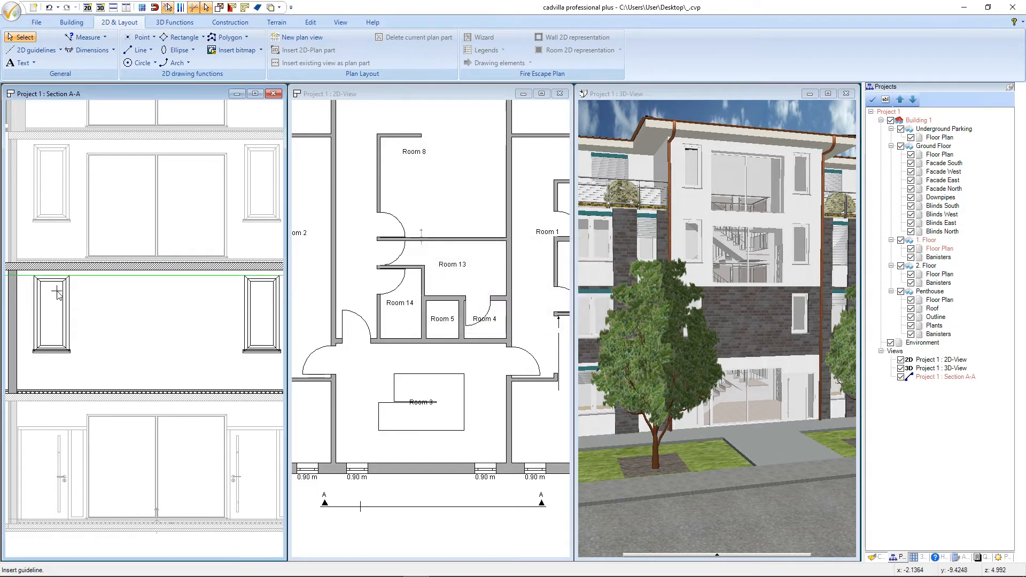
Insert a parallel guideline 1,50 m below the guideline at the windows' upper edge.
{"action": "left_click", "coordinate": [107, 276]}
{"action": "left_click", "coordinate": [110, 320]}
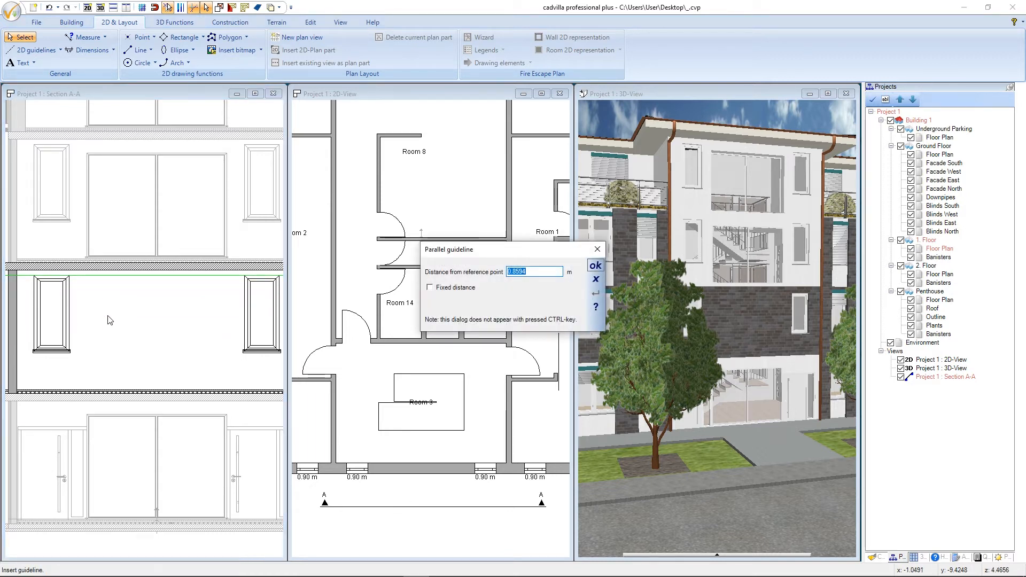
{"action": "type", "text": "1,50"}
{"action": "key", "text": "Return"}
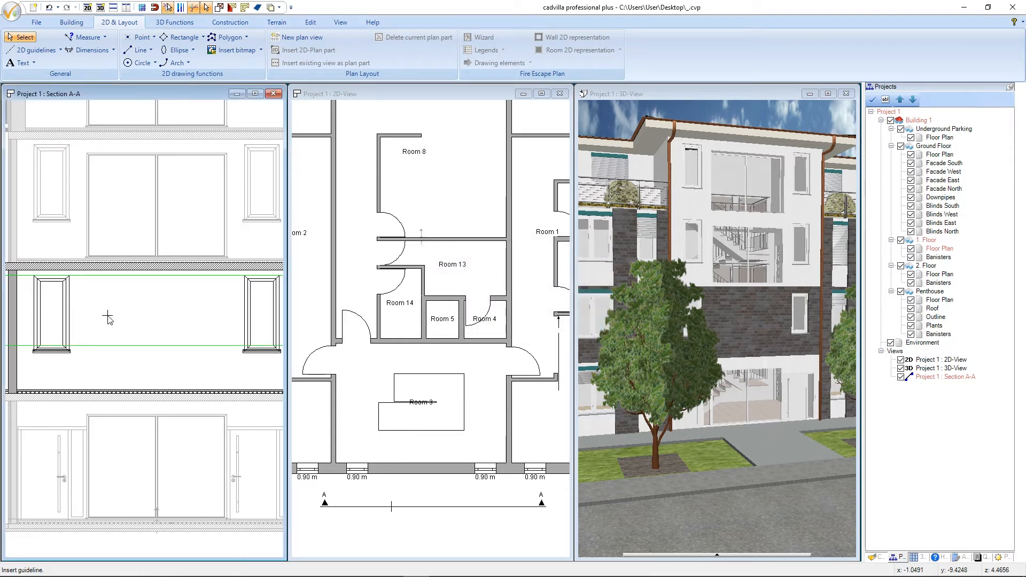
{"action": "key", "text": "Escape"}
Insert a vertical guideline at the centre point between the facing upper corners of the two first-floor windows.
{"action": "key", "text": "g"}
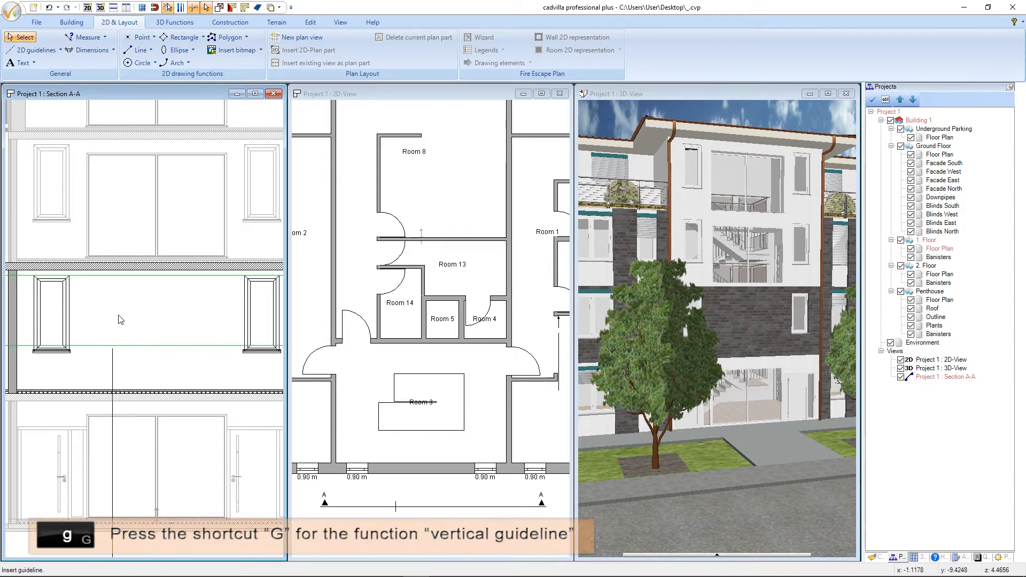
{"action": "right_click", "coordinate": [124, 316]}
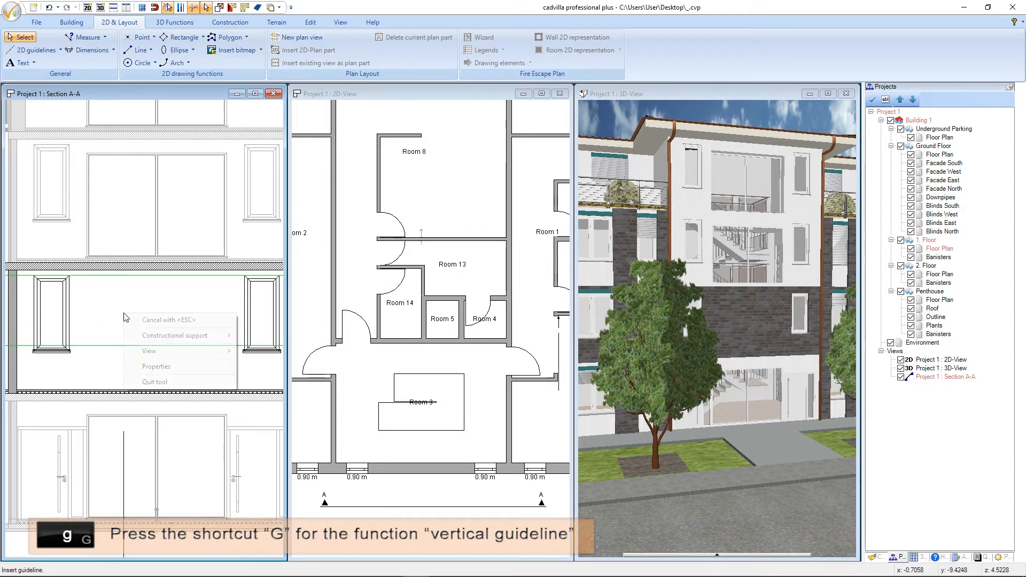
{"action": "mouse_move", "coordinate": [158, 336]}
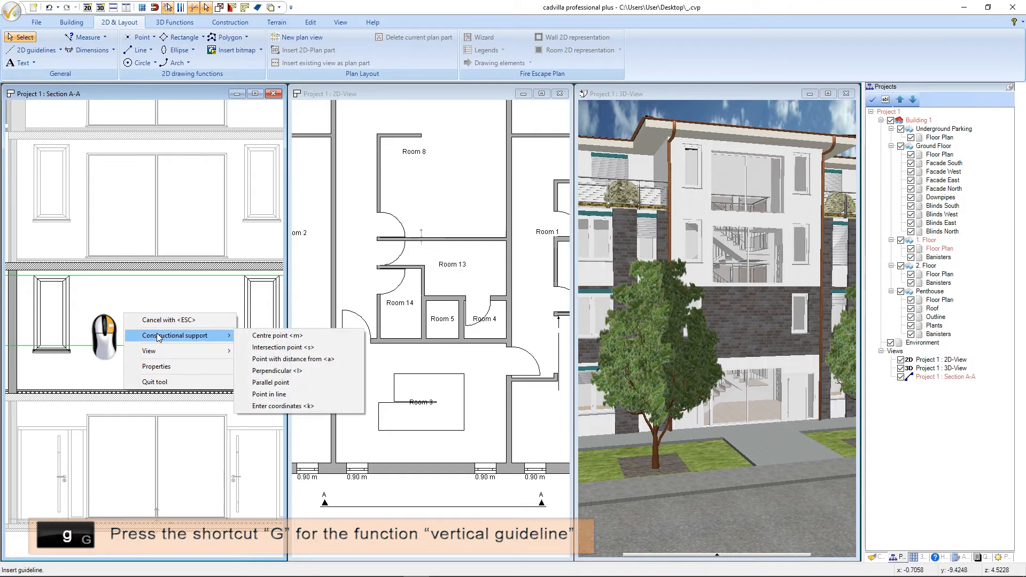
{"action": "left_click", "coordinate": [315, 336]}
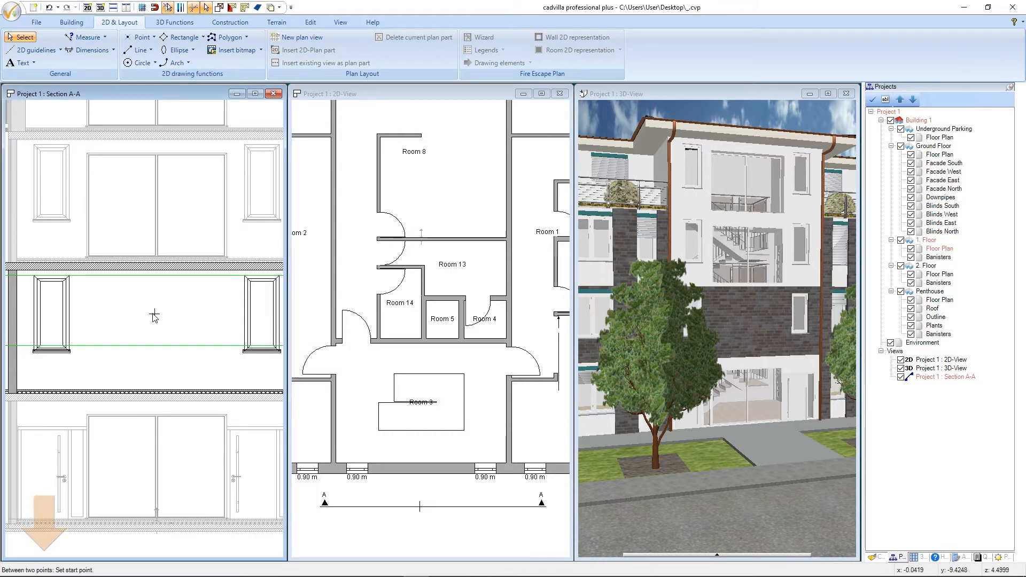
{"action": "left_click", "coordinate": [69, 277]}
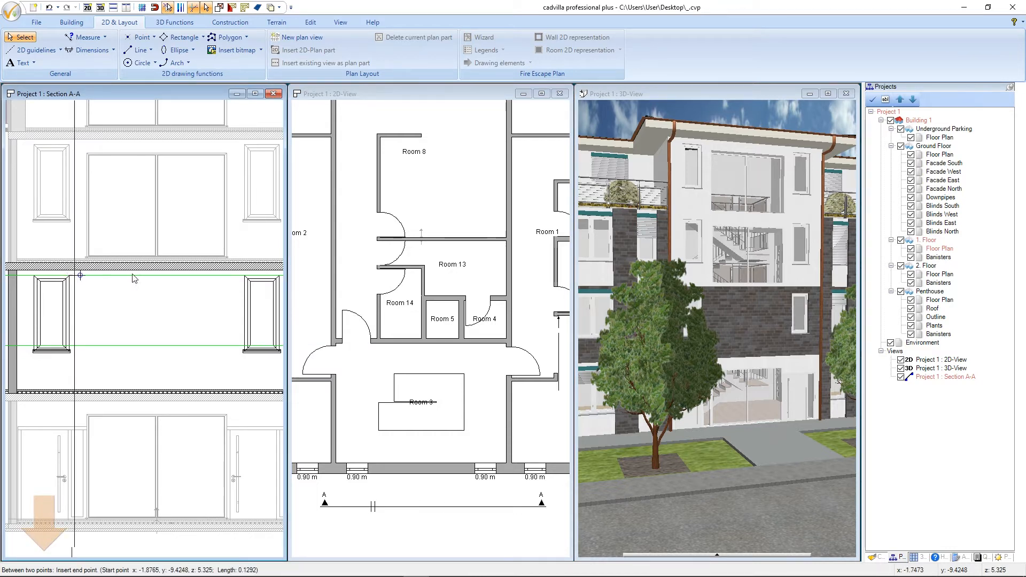
{"action": "left_click", "coordinate": [244, 277]}
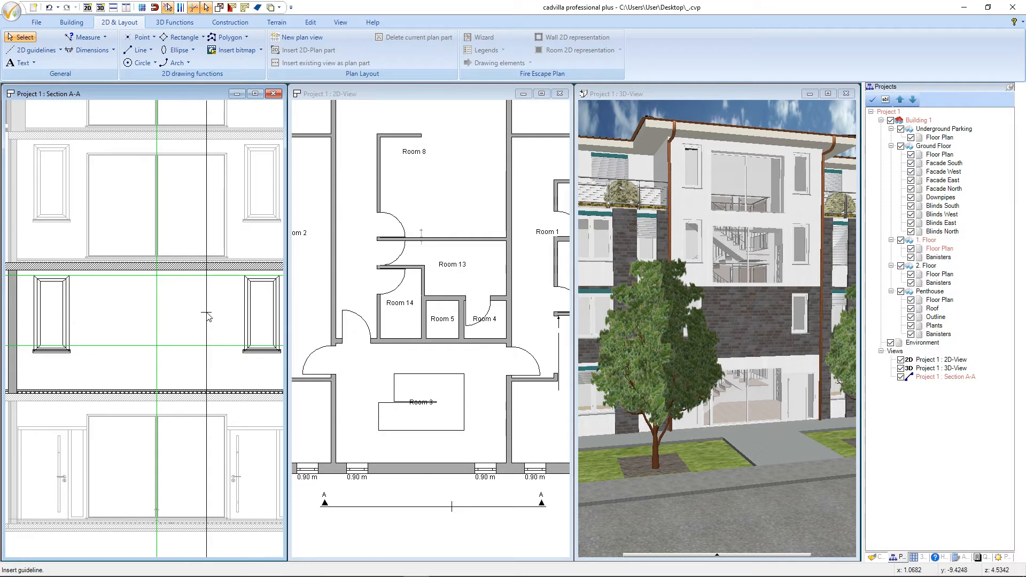
{"action": "key", "text": "Escape"}
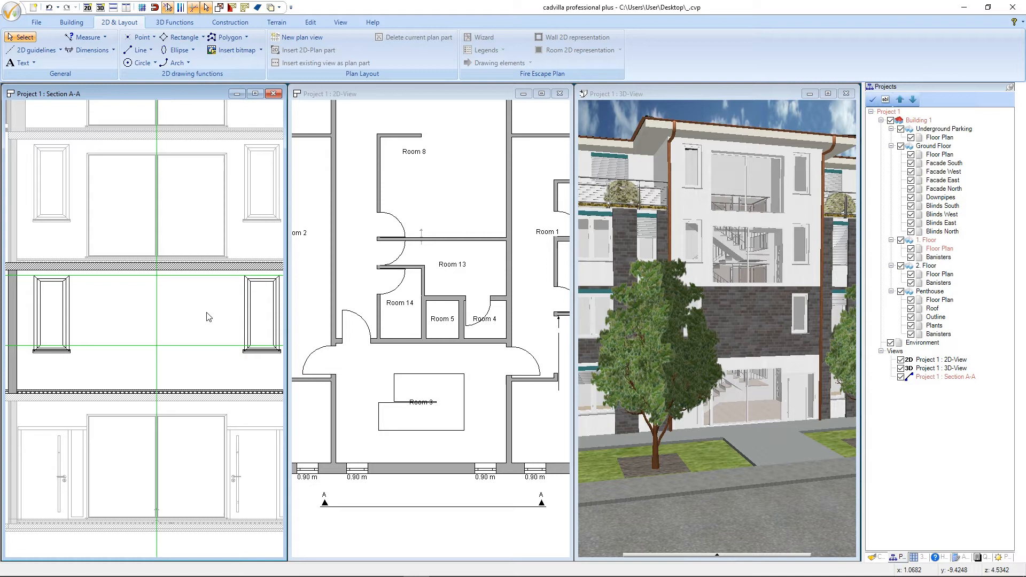
Insert a parallel guideline 1,50 m to the right of the vertical centre guideline in the section view.
{"action": "left_click", "coordinate": [157, 305]}
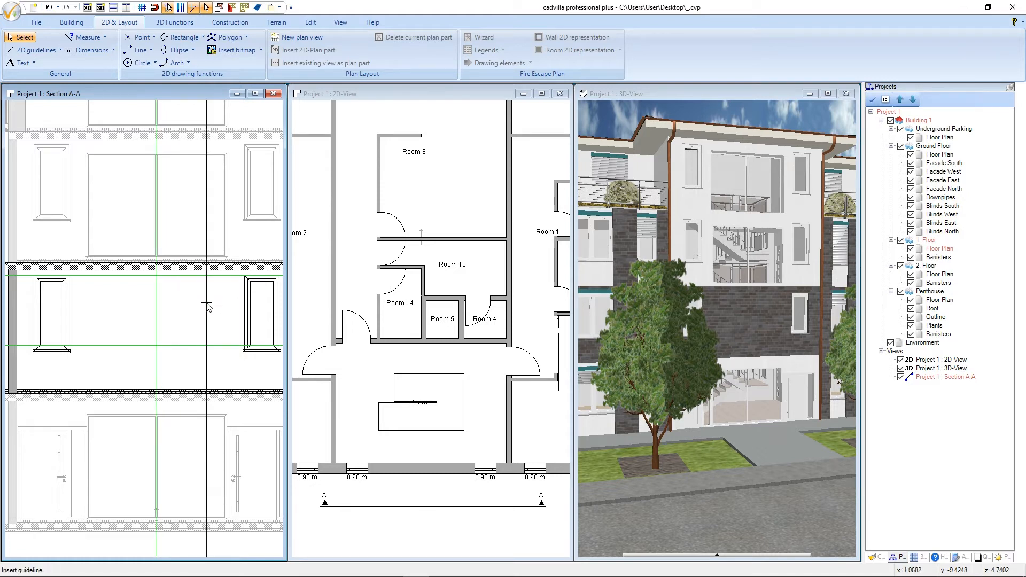
{"action": "left_click", "coordinate": [209, 307]}
{"action": "type", "text": "1,50"}
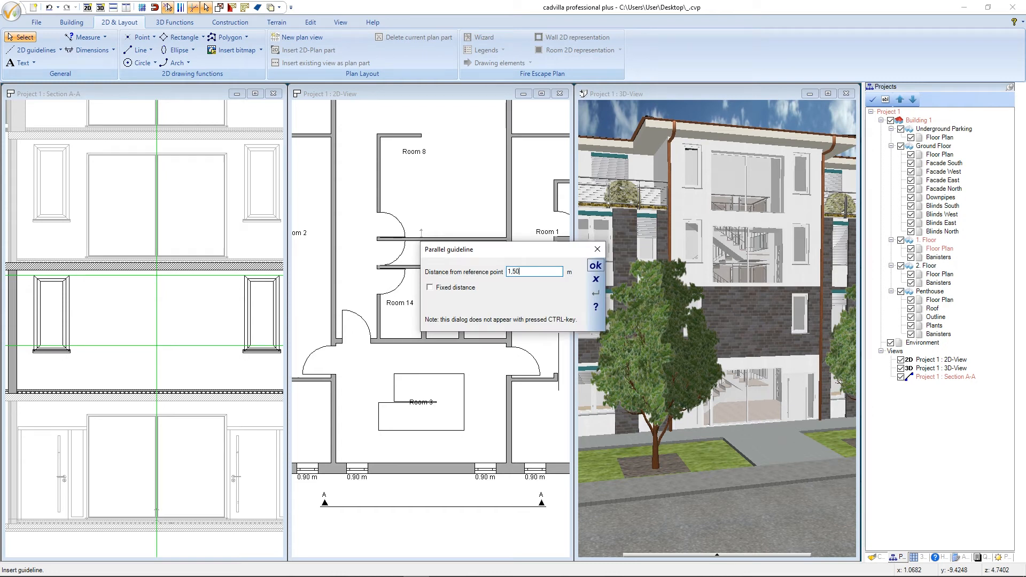
{"action": "key", "text": "Return"}
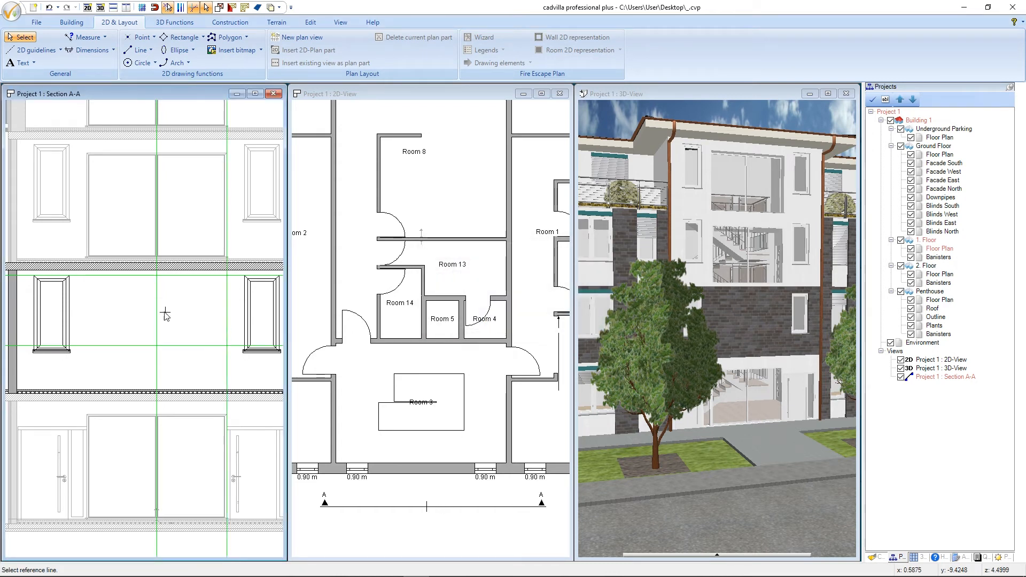
Insert another parallel guideline 1,50 m to the left of the vertical centre guideline and end the guideline command.
{"action": "left_click", "coordinate": [157, 314]}
{"action": "left_click", "coordinate": [125, 313]}
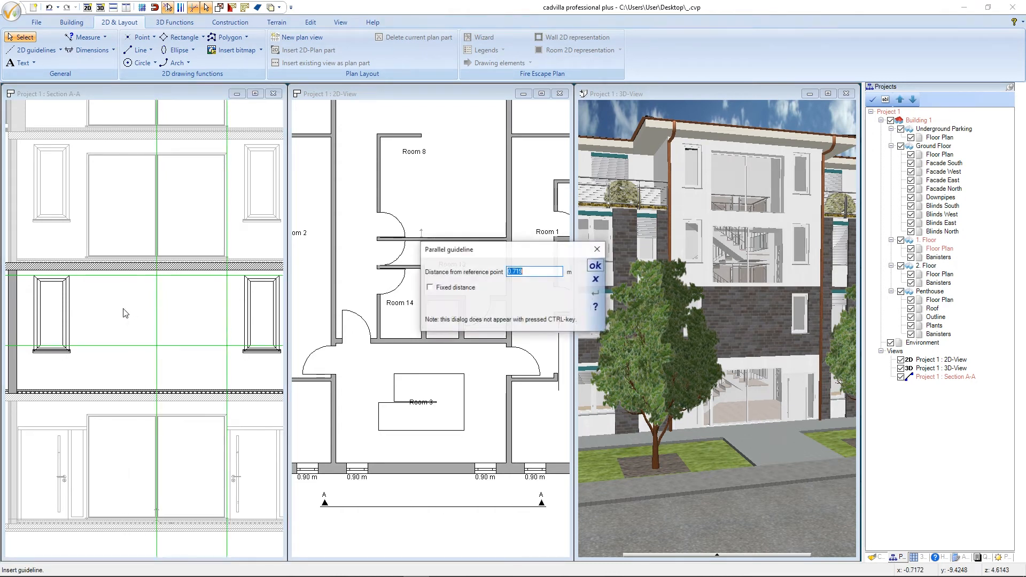
{"action": "type", "text": "1,5"}
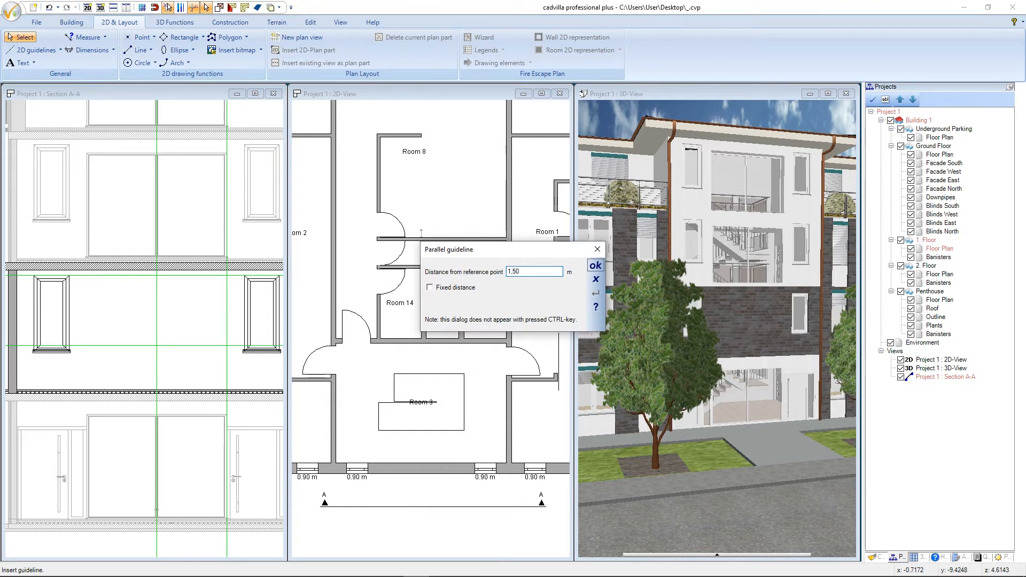
{"action": "type", "text": "0"}
{"action": "key", "text": "Return"}
{"action": "key", "text": "Escape"}
Measure the area between the first-floor windows from corner to corner of the guideline intersections with the Distance function.
{"action": "key", "text": "d"}
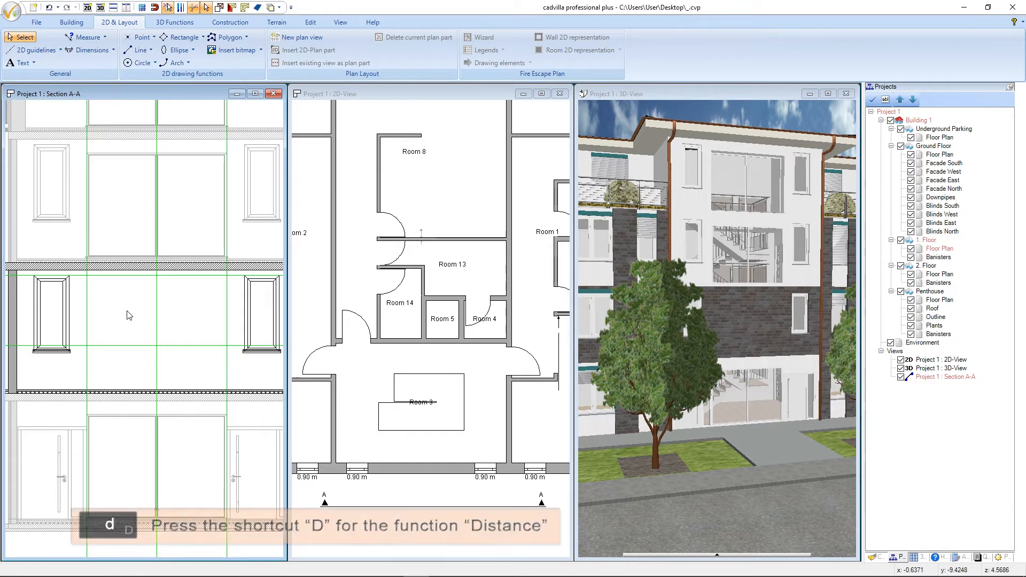
{"action": "key", "text": "d"}
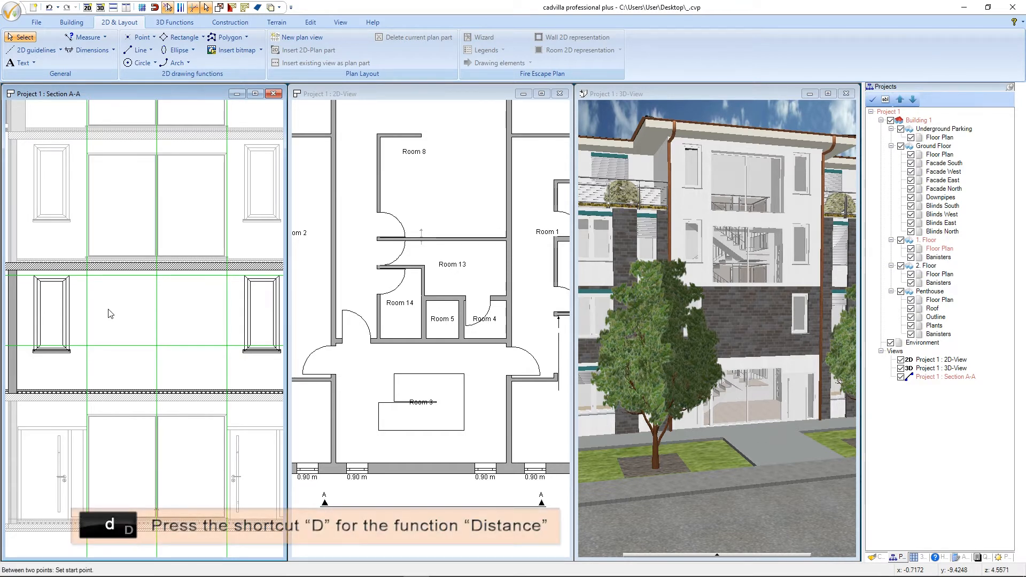
{"action": "left_click", "coordinate": [87, 277]}
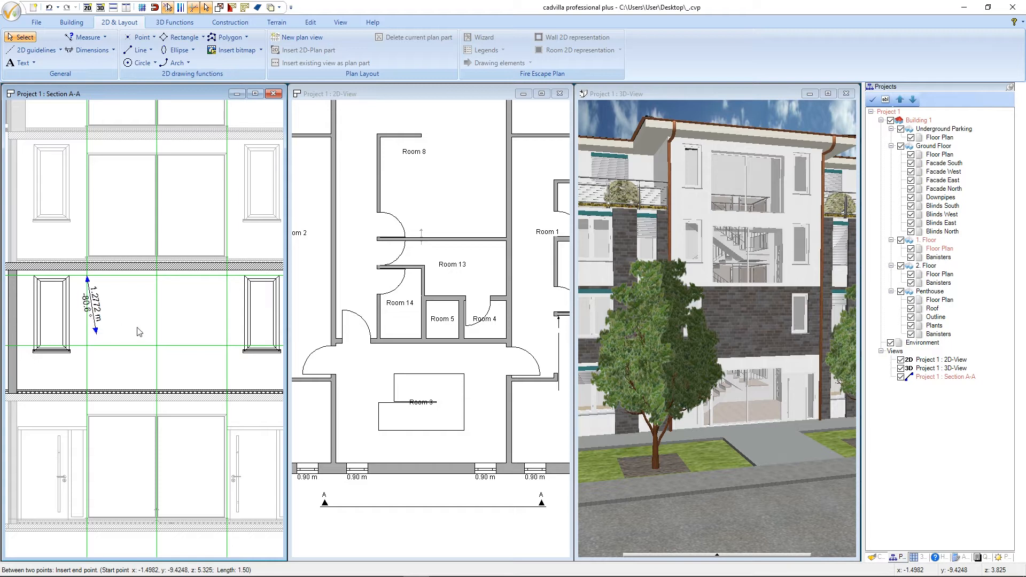
{"action": "left_click", "coordinate": [227, 277]}
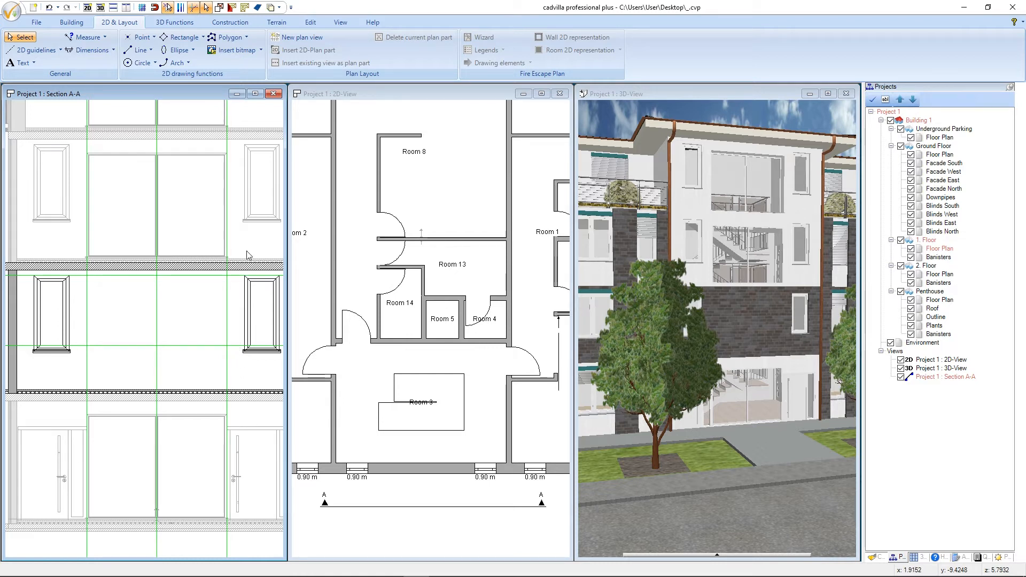
Insert a rectangular single 3D surface on the first-floor brick wall's plane, spanning the outer guideline intersections in the section view, 3.00 by 1.50 m.
{"action": "left_click", "coordinate": [239, 25]}
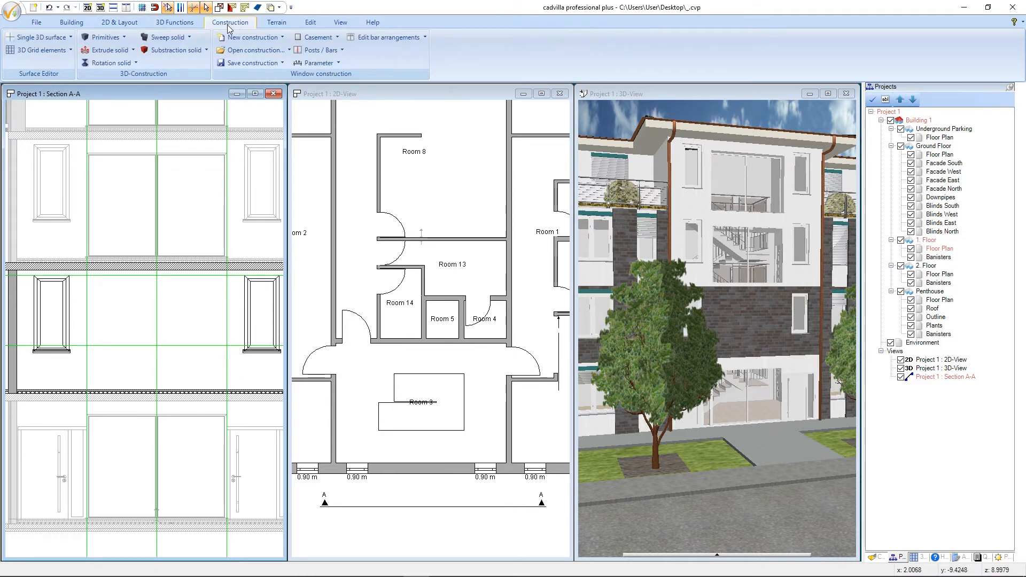
{"action": "left_click", "coordinate": [66, 37]}
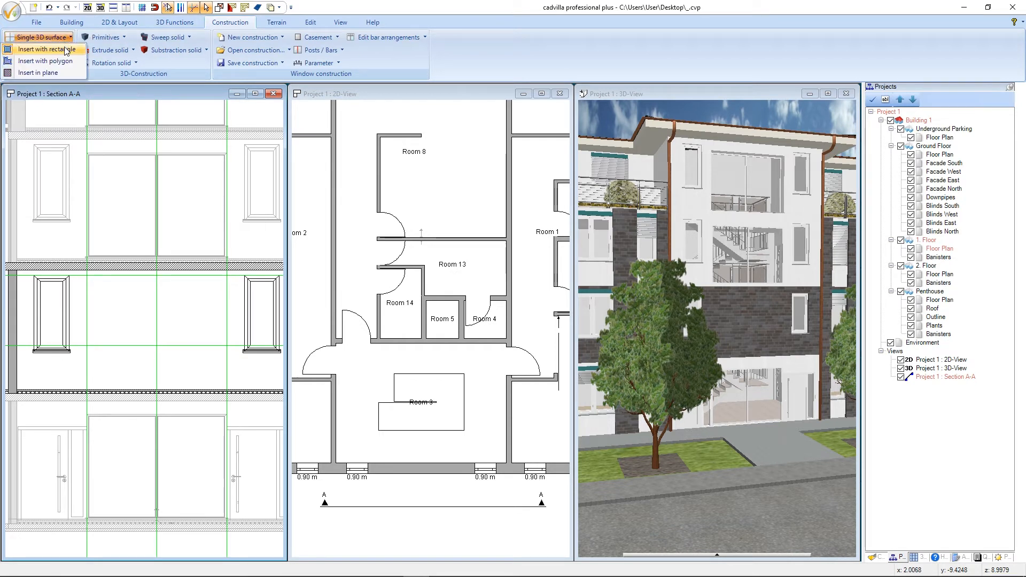
{"action": "left_click", "coordinate": [79, 50]}
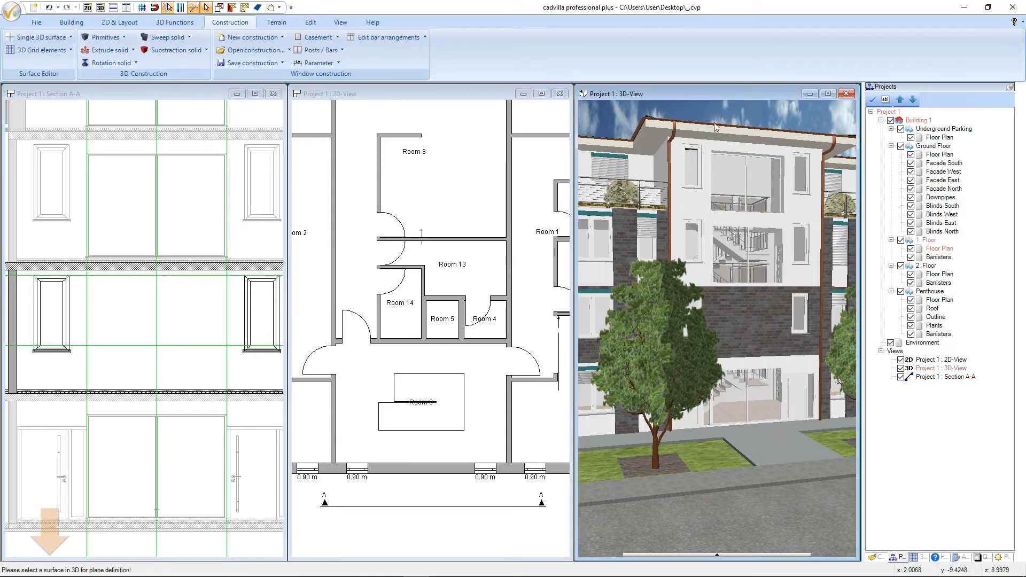
{"action": "left_click", "coordinate": [748, 314]}
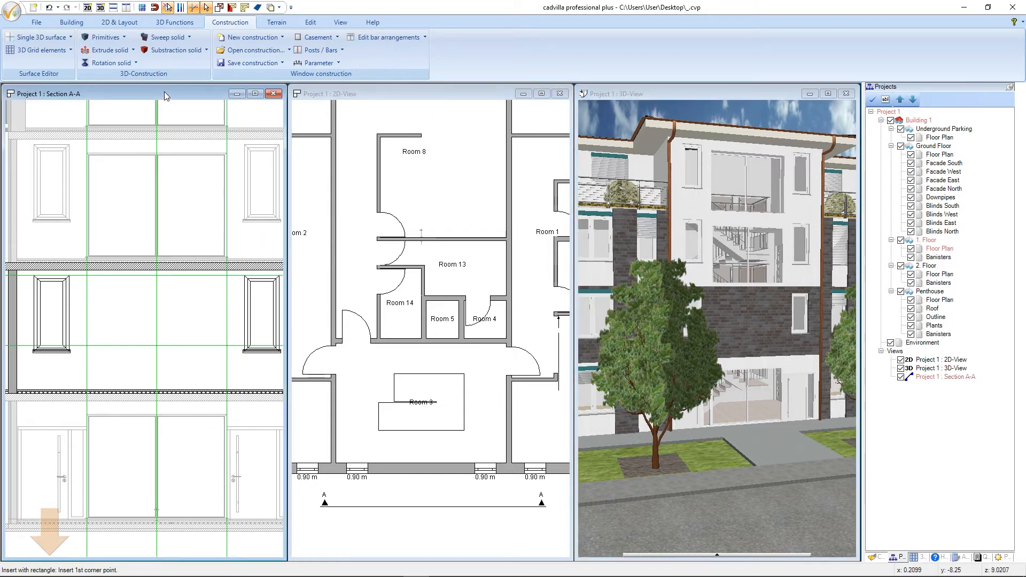
{"action": "left_click", "coordinate": [88, 277]}
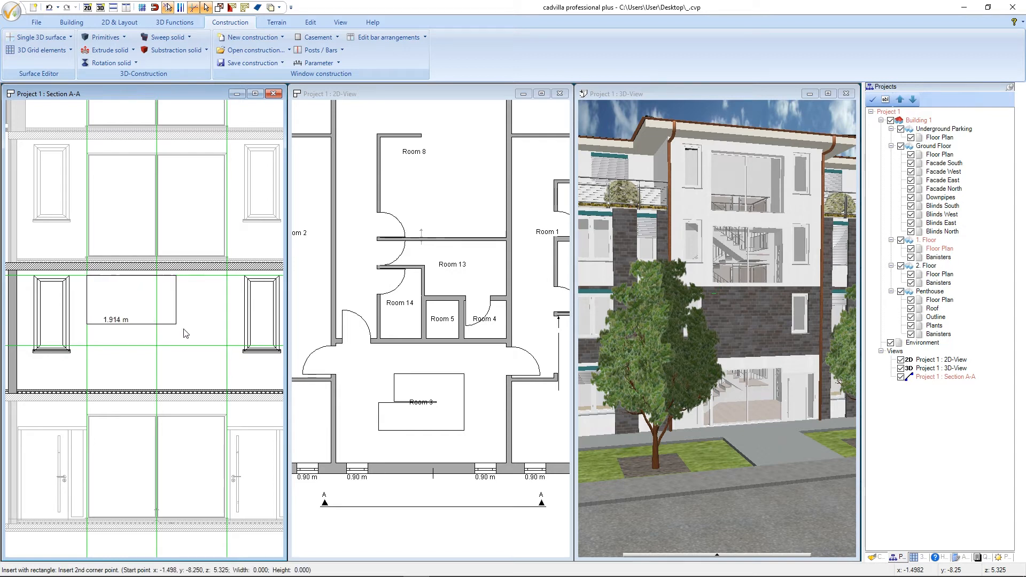
{"action": "left_click", "coordinate": [227, 346]}
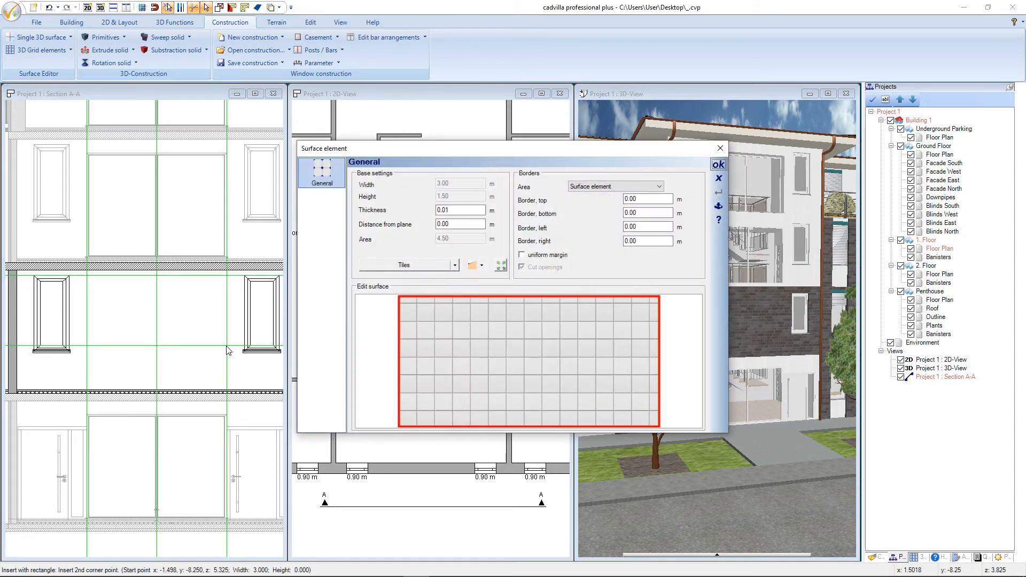
Set the surface element's thickness to 0.01 m and its distance from plane to 0,1 m.
{"action": "left_click_drag", "start_coordinate": [493, 150], "coordinate": [416, 159]}
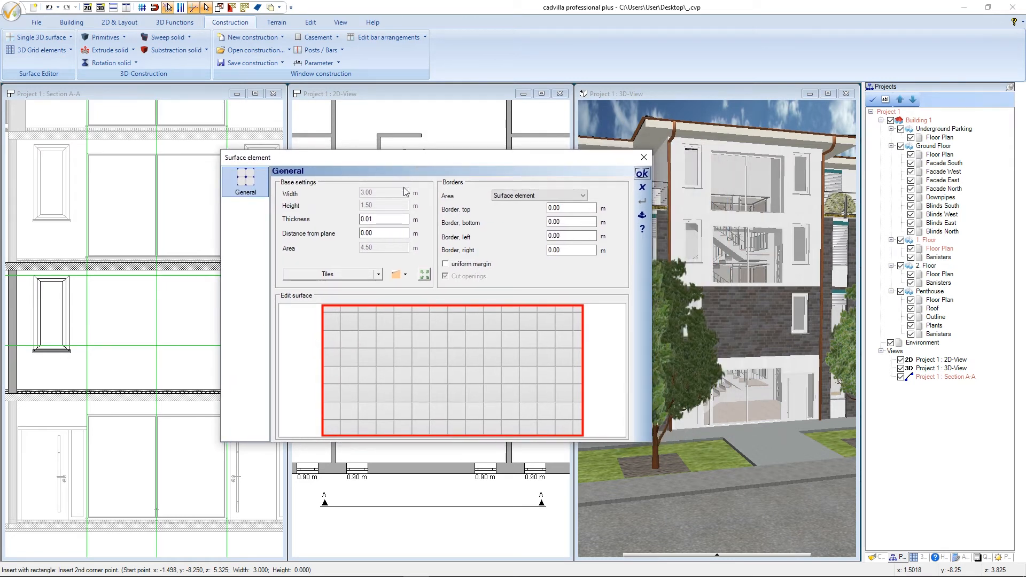
{"action": "left_click_drag", "start_coordinate": [377, 220], "coordinate": [348, 220]}
{"action": "type", "text": "0.0"}
{"action": "key", "text": "Tab"}
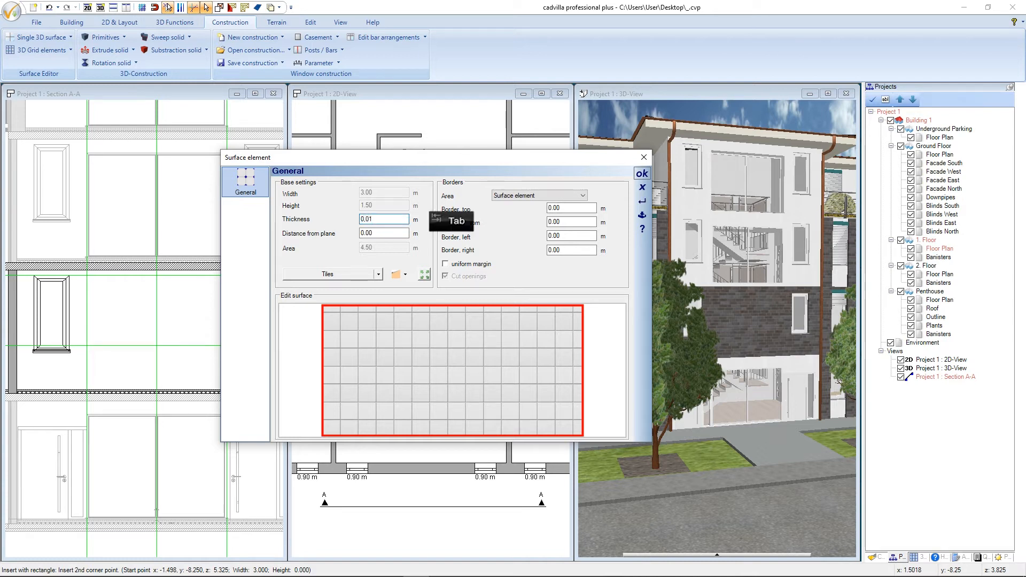
{"action": "type", "text": "0,1"}
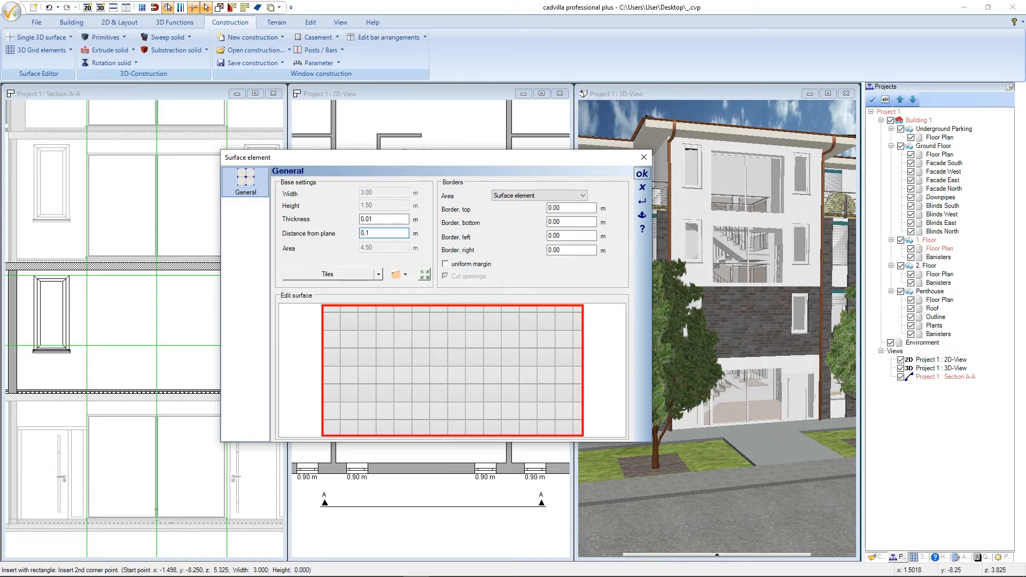
{"action": "key", "text": "Tab"}
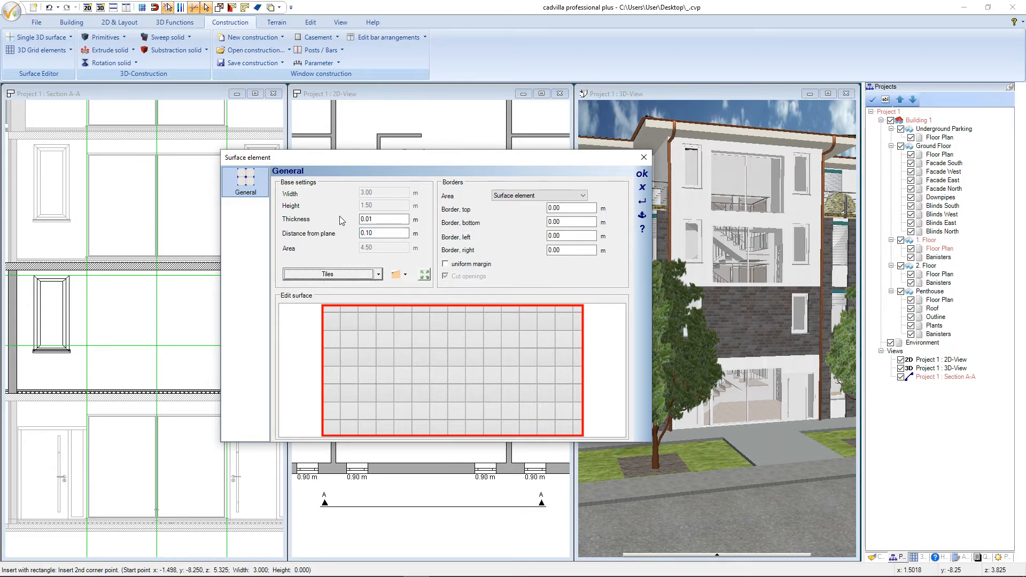
Replace the 3D texture of the surface's Tiles material with Logo_JPEG.jpg from the My samples images.
{"action": "left_click", "coordinate": [351, 276]}
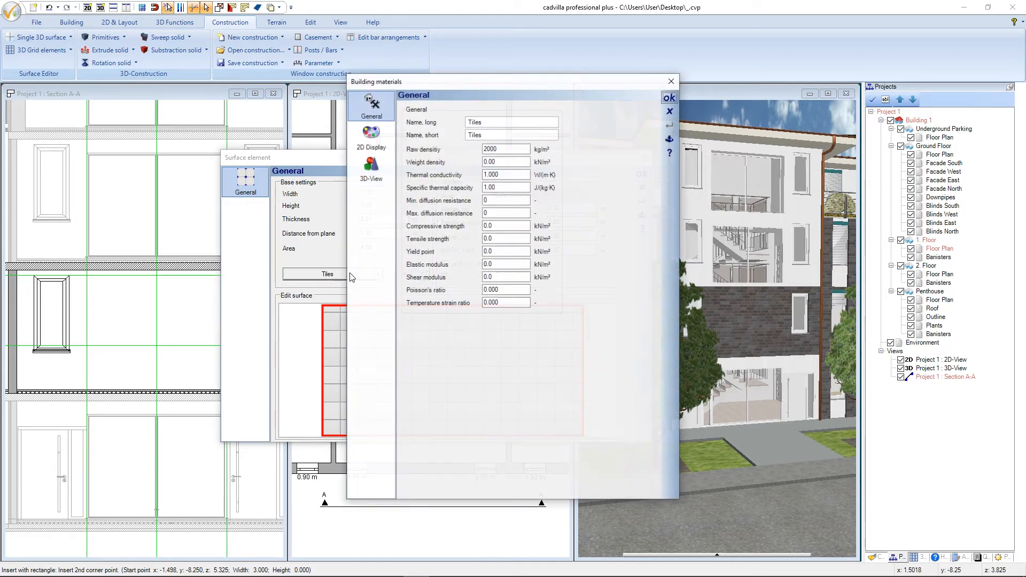
{"action": "left_click", "coordinate": [372, 174]}
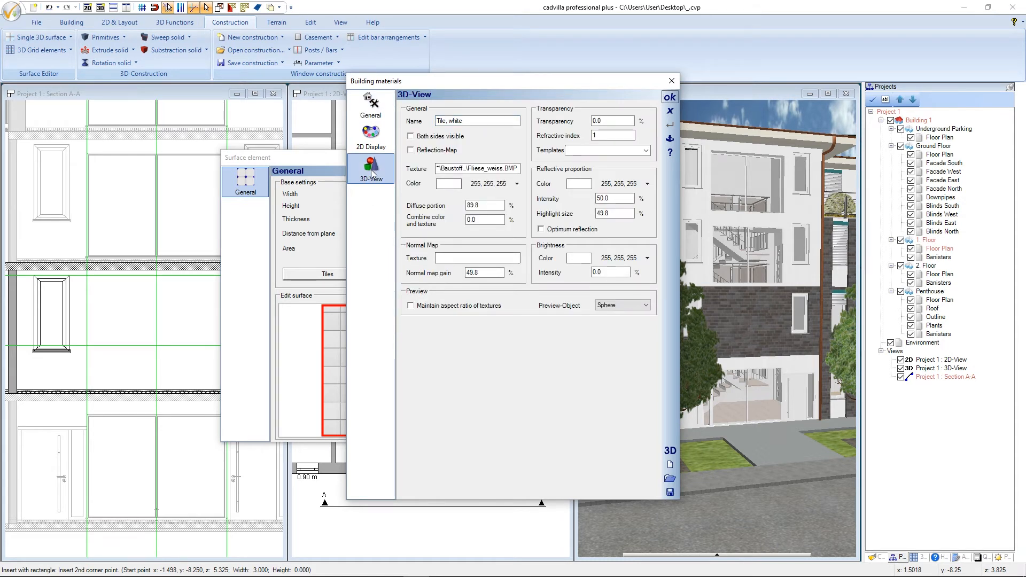
{"action": "double_click", "coordinate": [450, 170]}
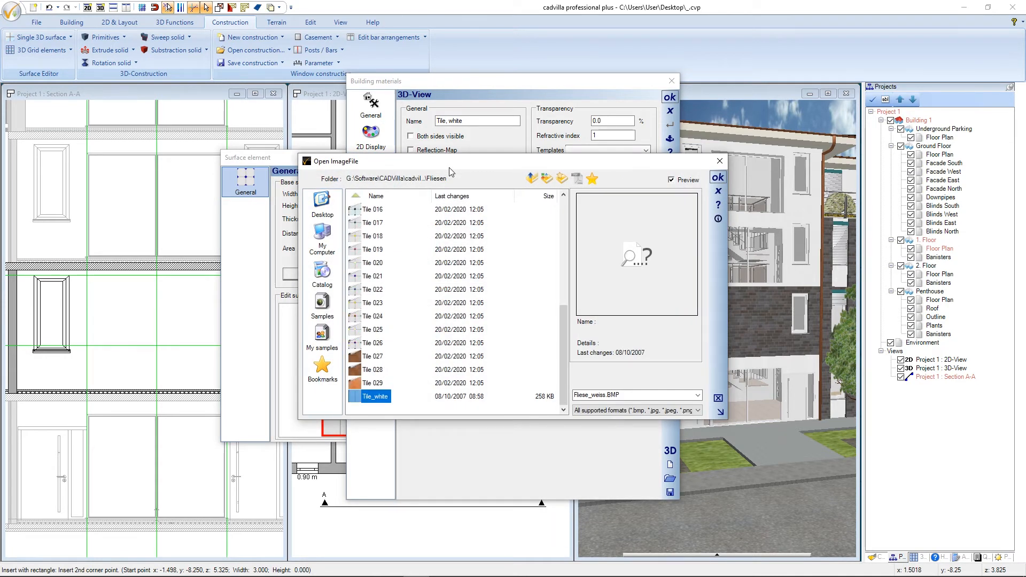
{"action": "left_click", "coordinate": [336, 335]}
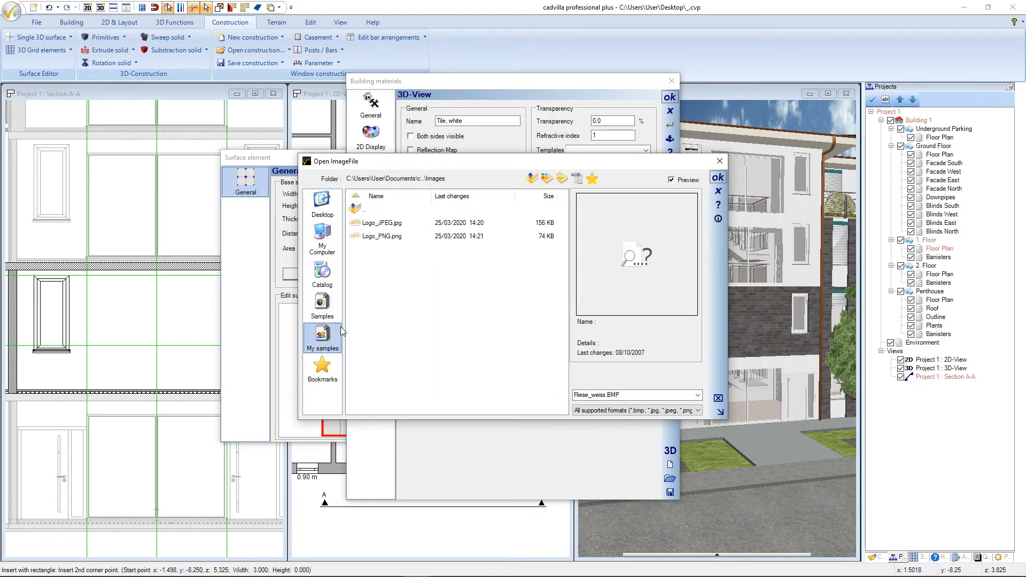
{"action": "left_click", "coordinate": [389, 225]}
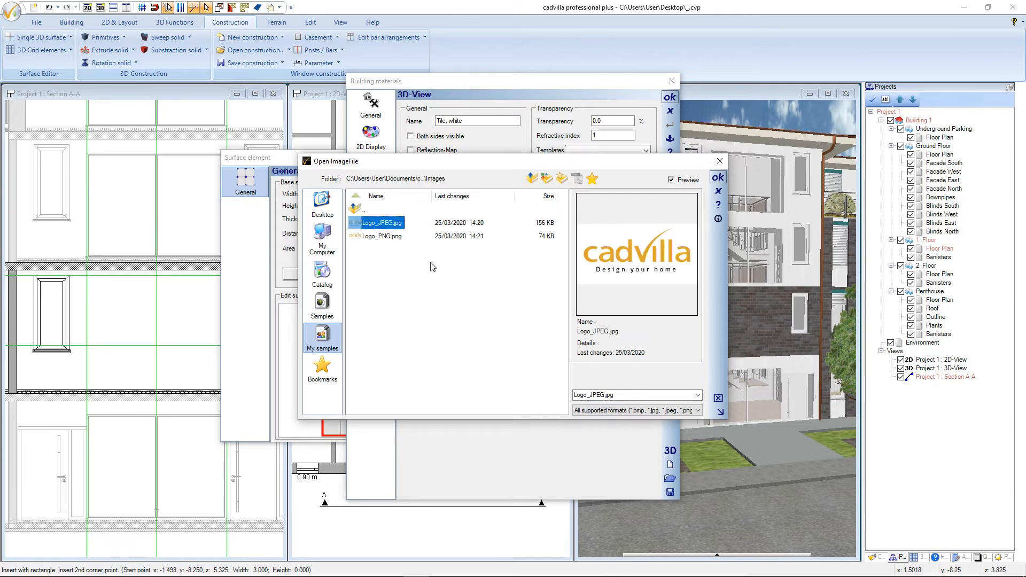
{"action": "left_click", "coordinate": [718, 177]}
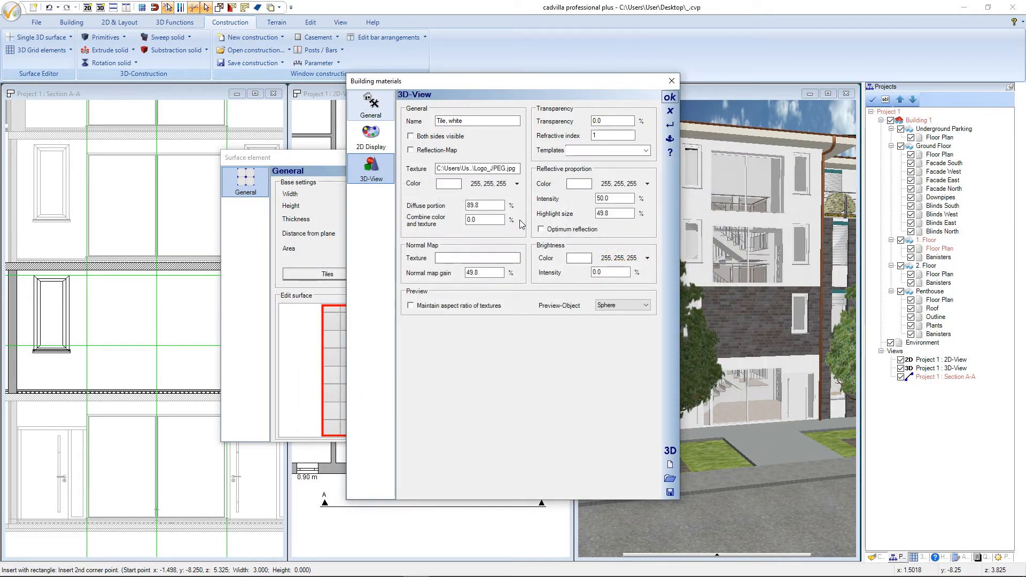
Set the material's diffuse portion to 100 % and its reflection intensity and highlight size to 30 % each.
{"action": "left_click_drag", "start_coordinate": [502, 206], "coordinate": [451, 203]}
{"action": "type", "text": "100"}
{"action": "key", "text": "Tab"}
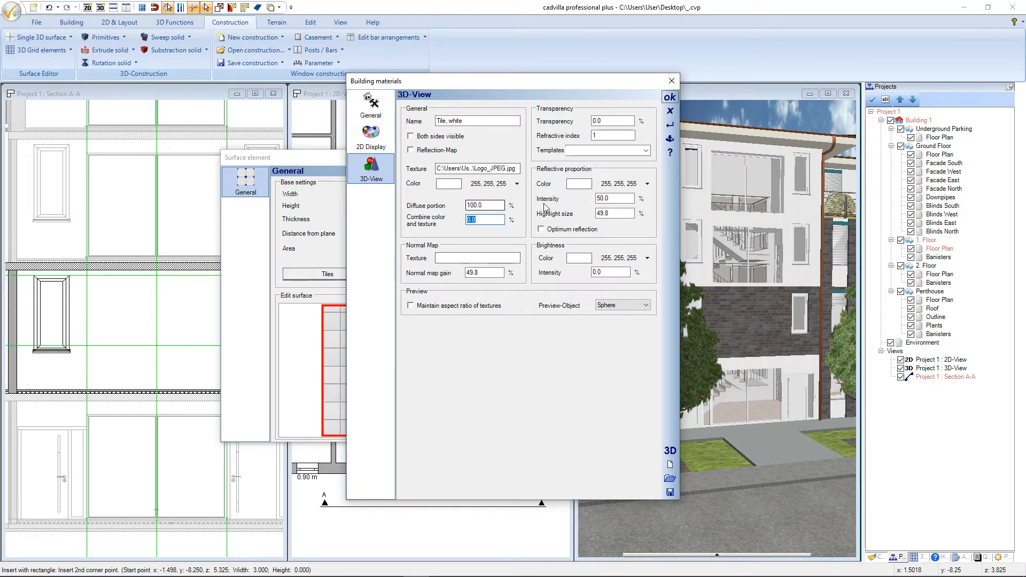
{"action": "left_click_drag", "start_coordinate": [620, 200], "coordinate": [577, 200]}
{"action": "type", "text": "3"}
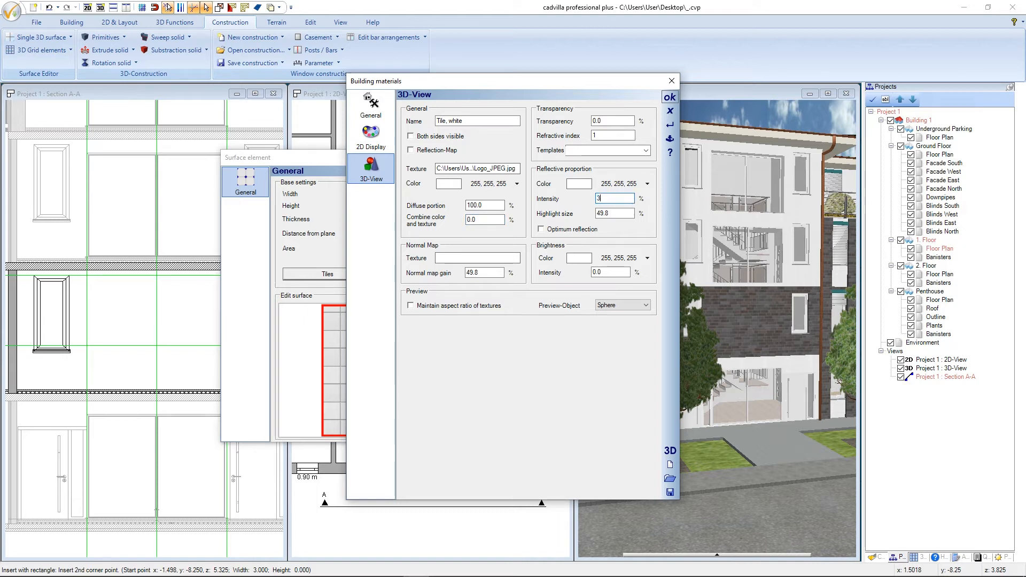
{"action": "type", "text": "0"}
{"action": "key", "text": "Tab"}
{"action": "type", "text": "30"}
{"action": "key", "text": "Tab"}
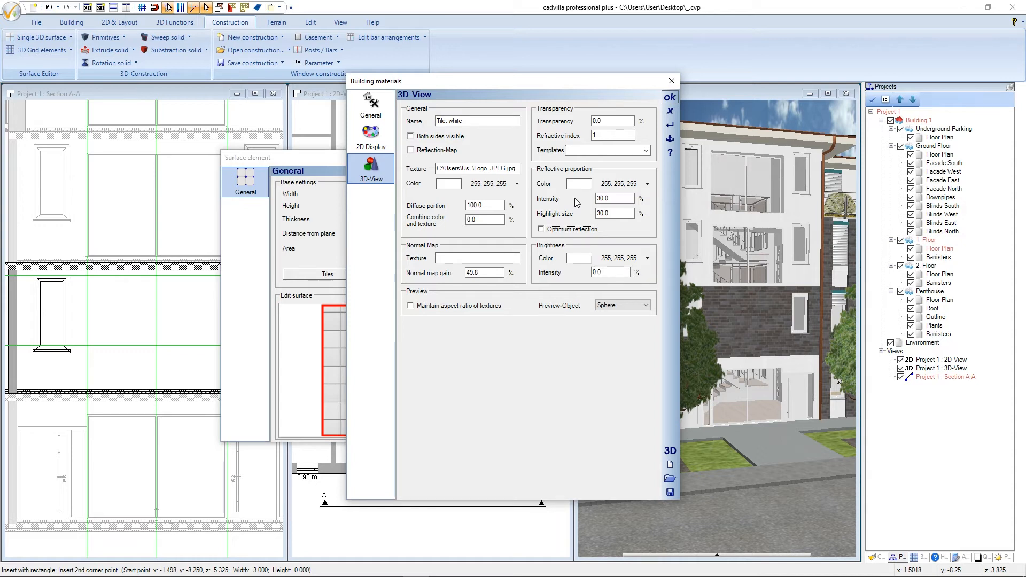
Change the material's 2D fill style to Texture and assign Logo_JPEG.jpg as its image file.
{"action": "left_click", "coordinate": [381, 146]}
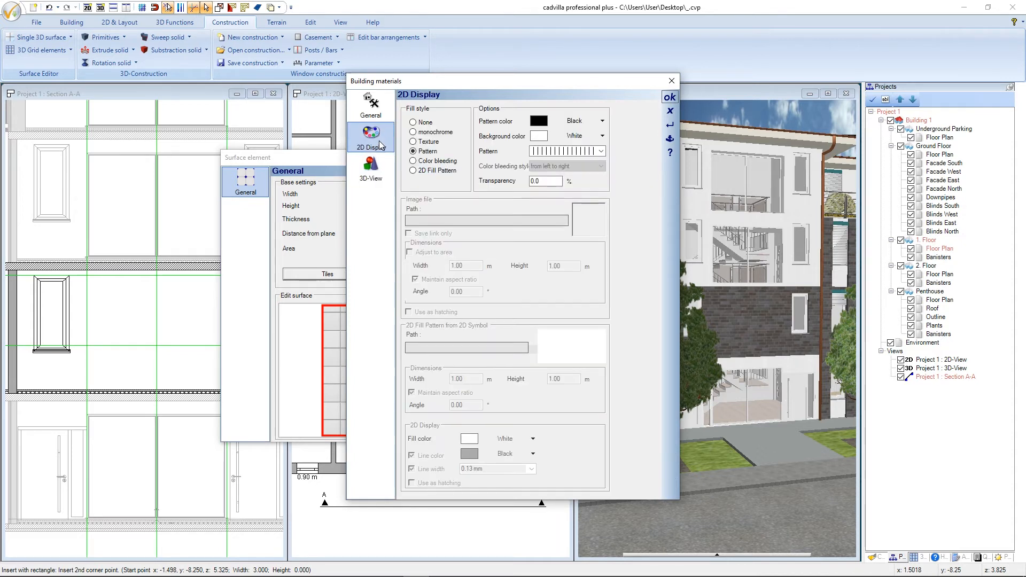
{"action": "left_click", "coordinate": [413, 141]}
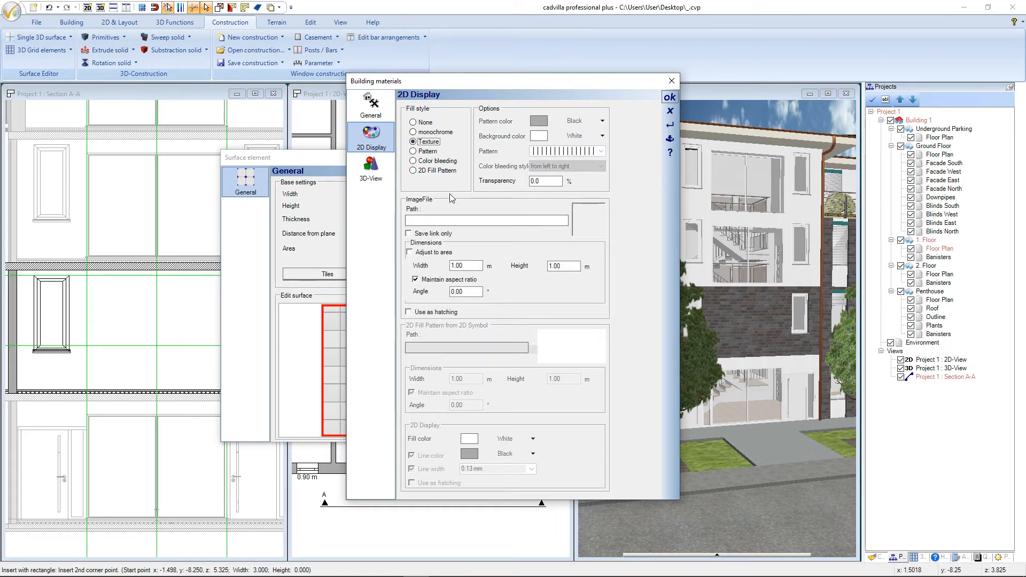
{"action": "left_click", "coordinate": [444, 220]}
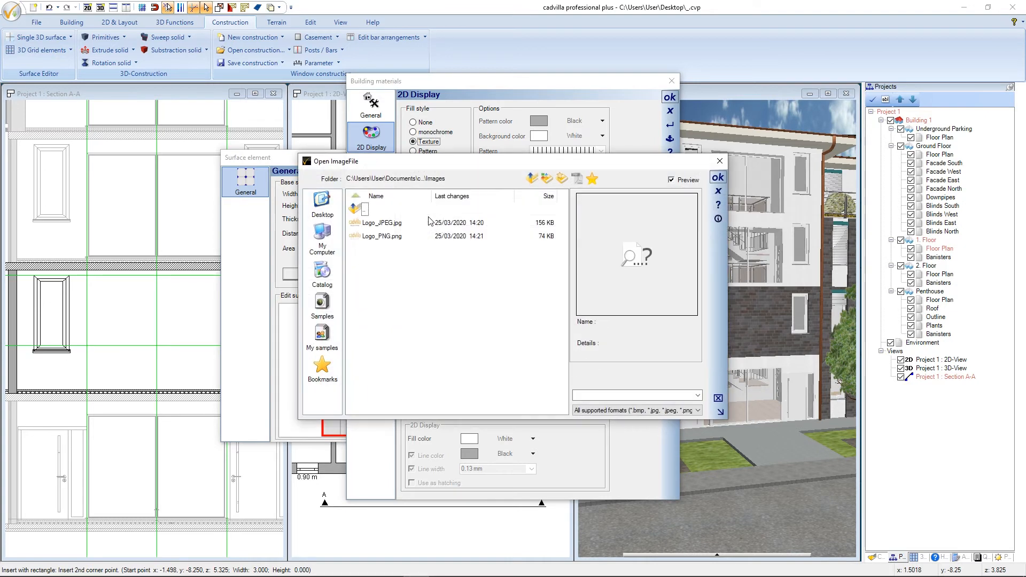
{"action": "left_click", "coordinate": [386, 224]}
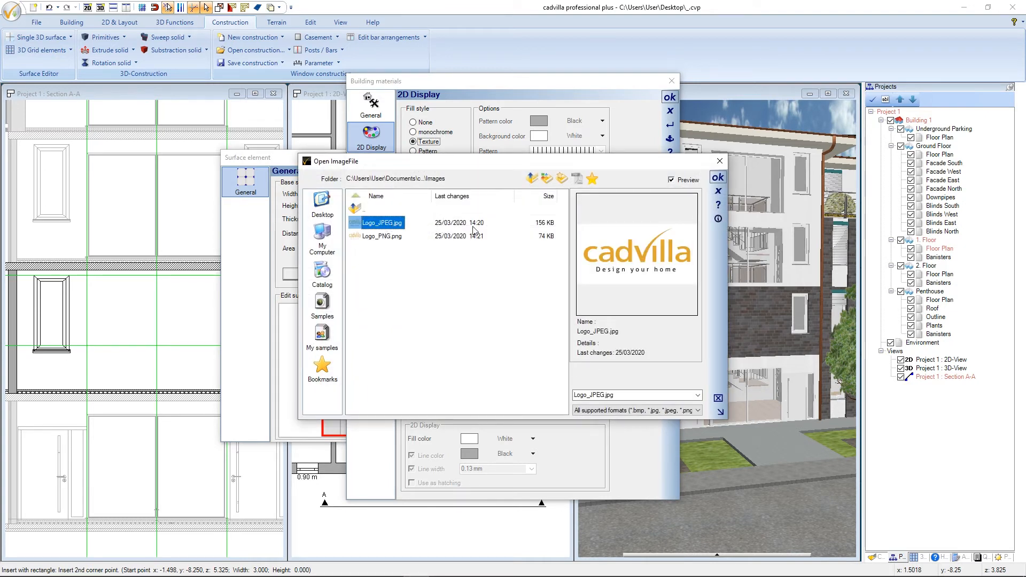
{"action": "left_click", "coordinate": [717, 178]}
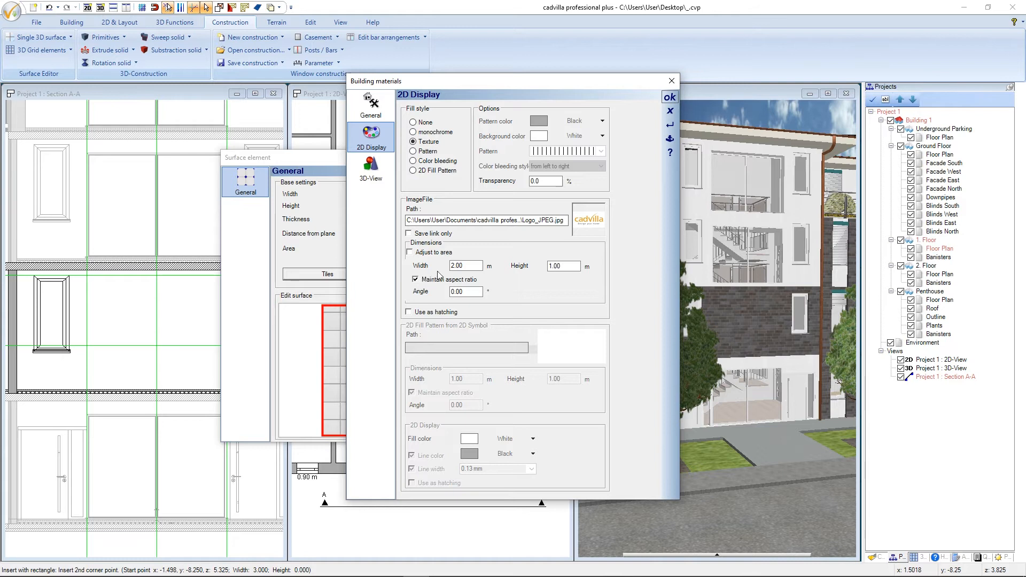
Set the 2D texture image's width to 3 m with the aspect ratio maintained.
{"action": "left_click_drag", "start_coordinate": [471, 266], "coordinate": [444, 265]}
{"action": "type", "text": "3"}
{"action": "key", "text": "Tab"}
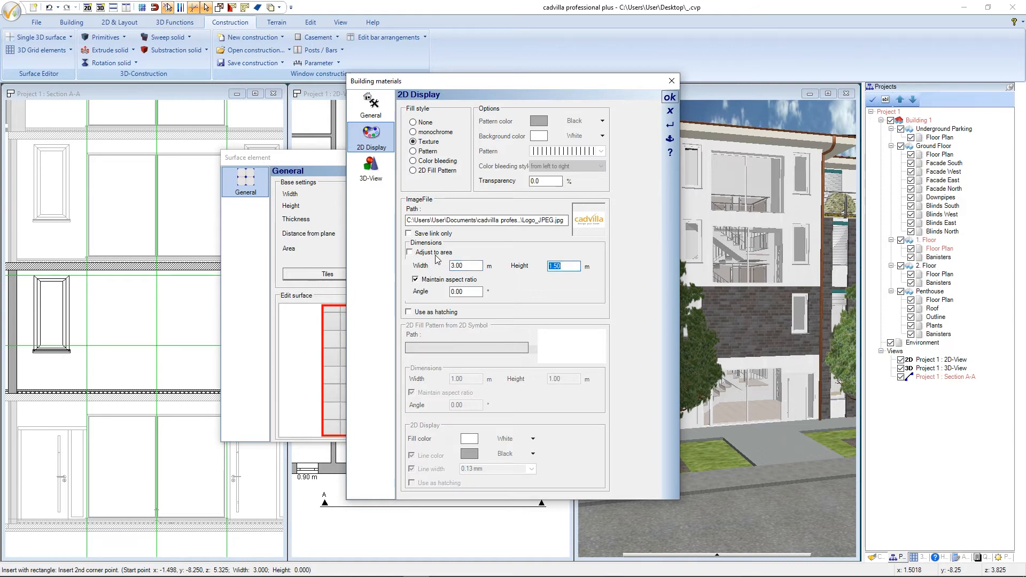
{"action": "key", "text": "Tab"}
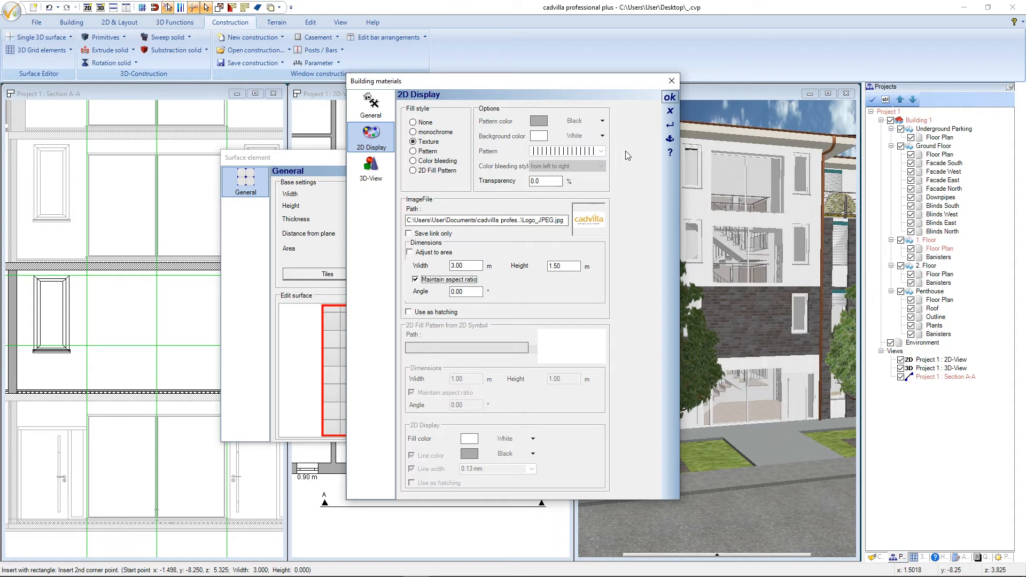
Confirm the Tiles material, fit its logo texture to the whole surface element, and apply the element to the facade.
{"action": "left_click", "coordinate": [670, 97]}
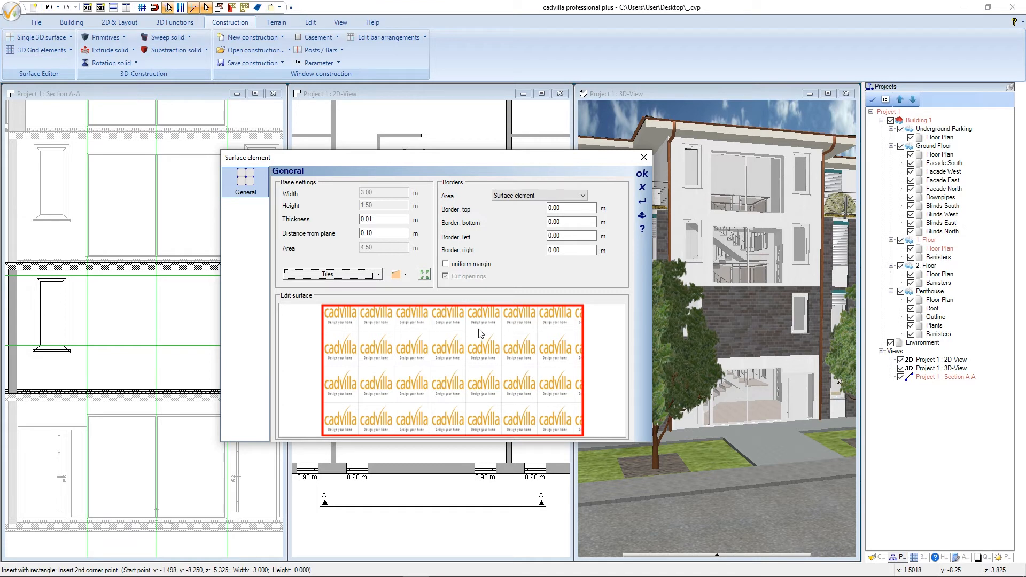
{"action": "left_click", "coordinate": [425, 275]}
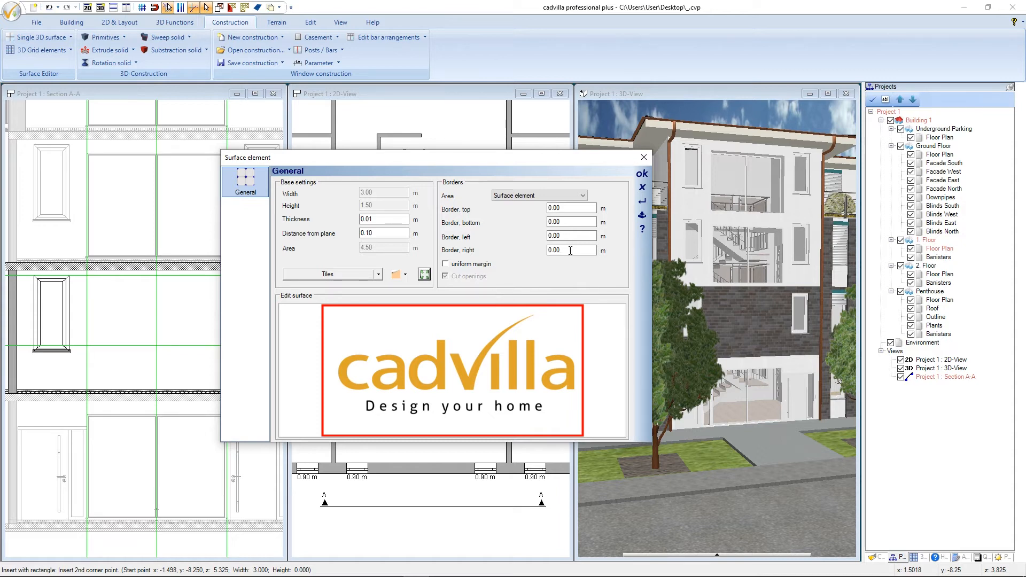
{"action": "left_click", "coordinate": [642, 174]}
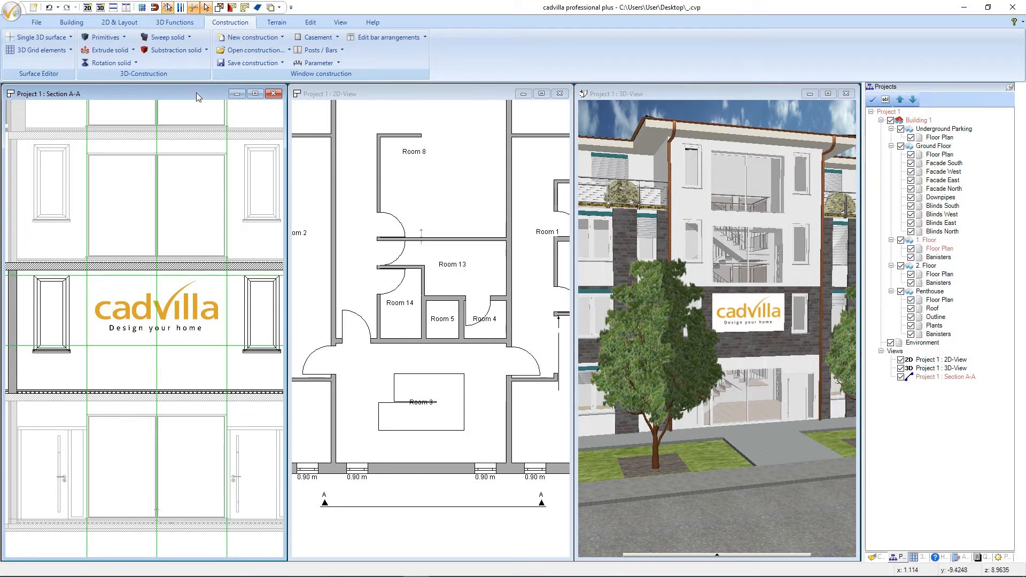
Add parallel guidelines 0.1 m inside the logo surface's upper and right-hand edges in the section view.
{"action": "key", "text": "p"}
{"action": "left_click", "coordinate": [183, 278]}
{"action": "left_click", "coordinate": [180, 290]}
{"action": "type", "text": "0,1"}
{"action": "key", "text": "Return"}
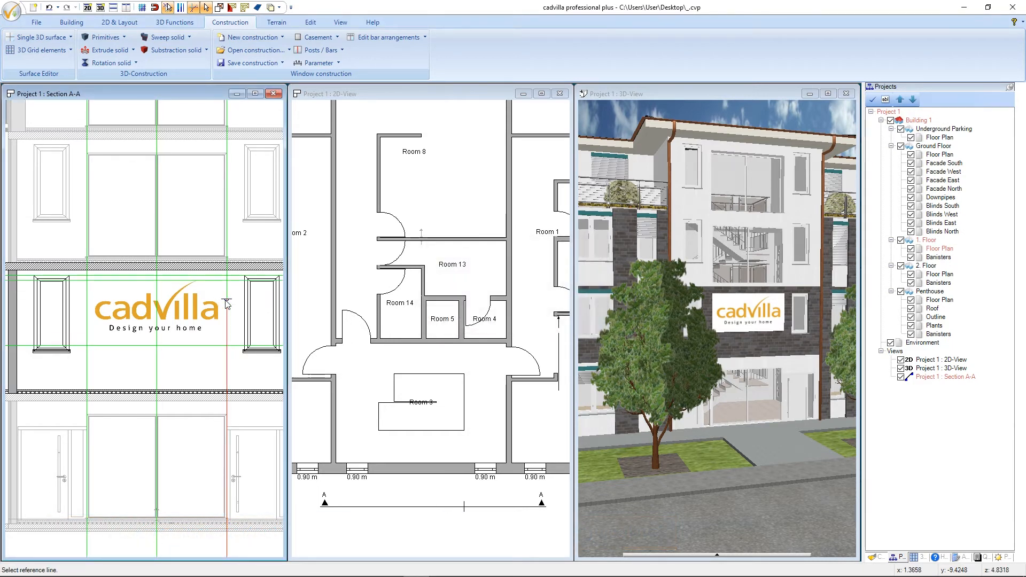
{"action": "left_click", "coordinate": [214, 304]}
{"action": "type", "text": "0,1"}
{"action": "key", "text": "Return"}
Add parallel guidelines 0.1 m inside the logo surface's lower and left-hand edges.
{"action": "left_click", "coordinate": [194, 344]}
{"action": "left_click", "coordinate": [196, 336]}
{"action": "type", "text": "0,1"}
{"action": "key", "text": "Return"}
{"action": "left_click", "coordinate": [88, 302]}
{"action": "left_click", "coordinate": [109, 300]}
{"action": "type", "text": "0,1"}
{"action": "key", "text": "Return"}
{"action": "key", "text": "Escape"}
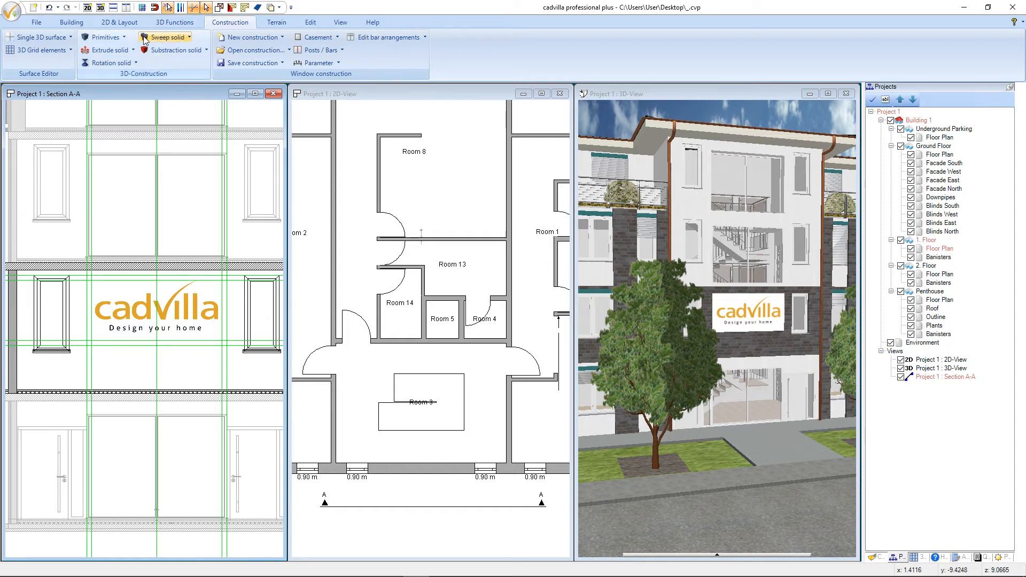
Insert a freely positioned cylinder primitive, radius 0.05 m and height 0.12 m, at the inner guideline intersection in the logo's lower right corner.
{"action": "left_click", "coordinate": [116, 40]}
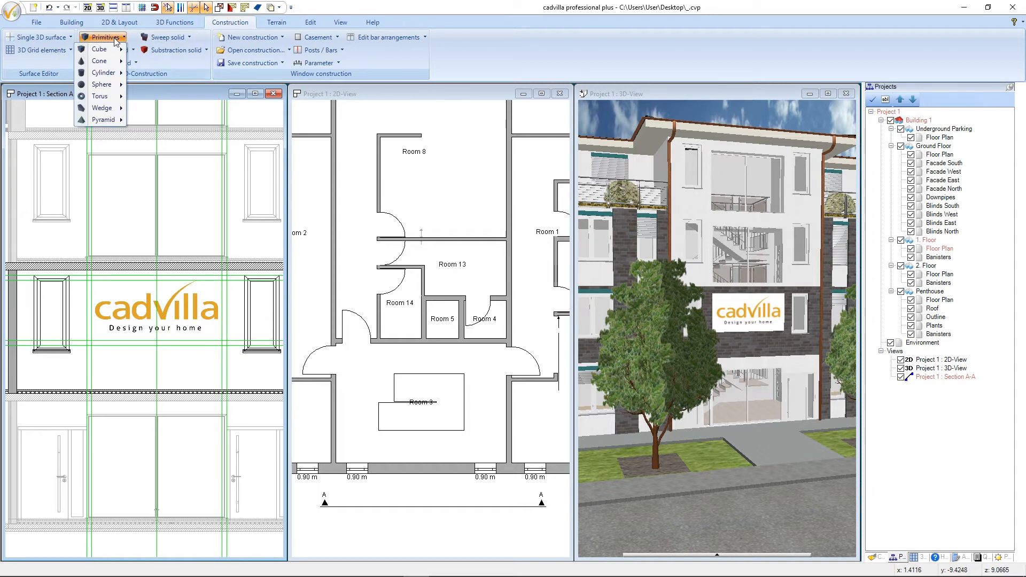
{"action": "mouse_move", "coordinate": [115, 73]}
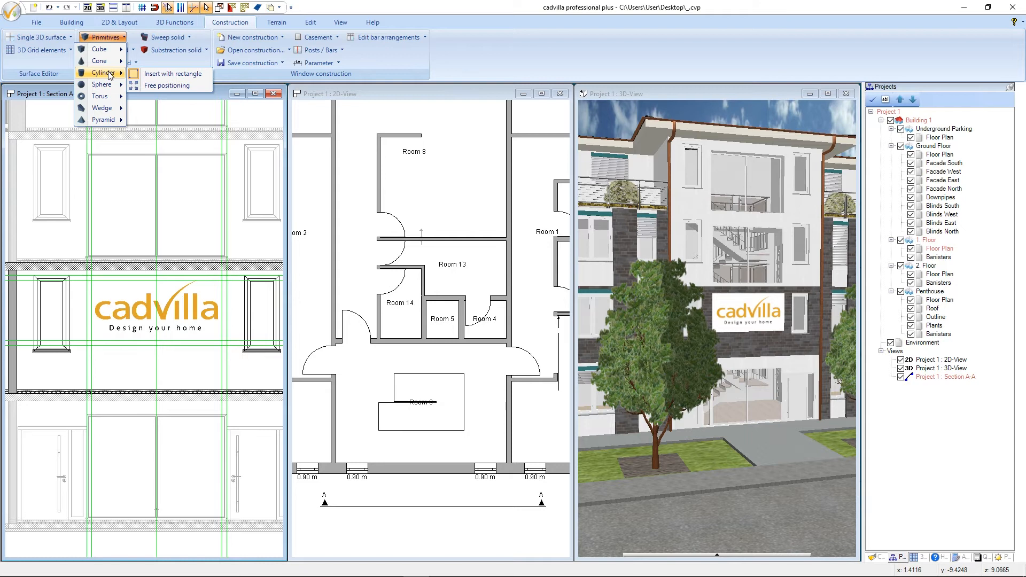
{"action": "left_click", "coordinate": [208, 88]}
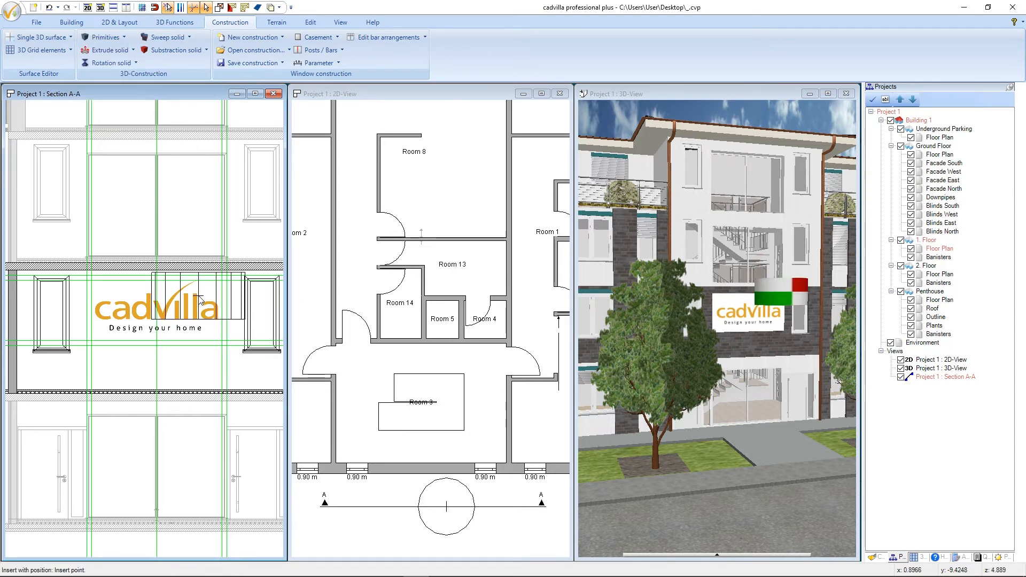
{"action": "right_click", "coordinate": [169, 307]}
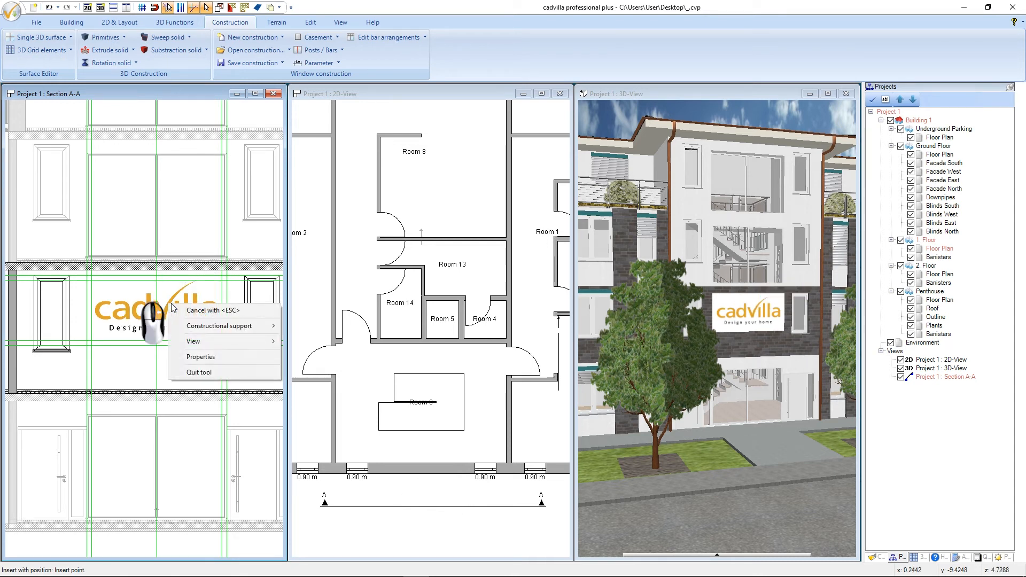
{"action": "left_click", "coordinate": [231, 357]}
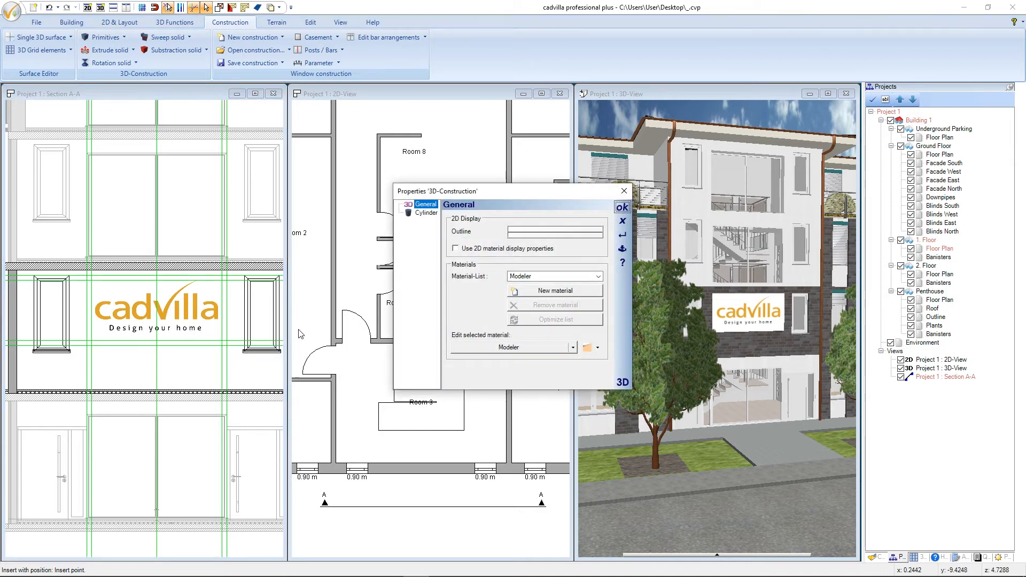
{"action": "left_click", "coordinate": [426, 213]}
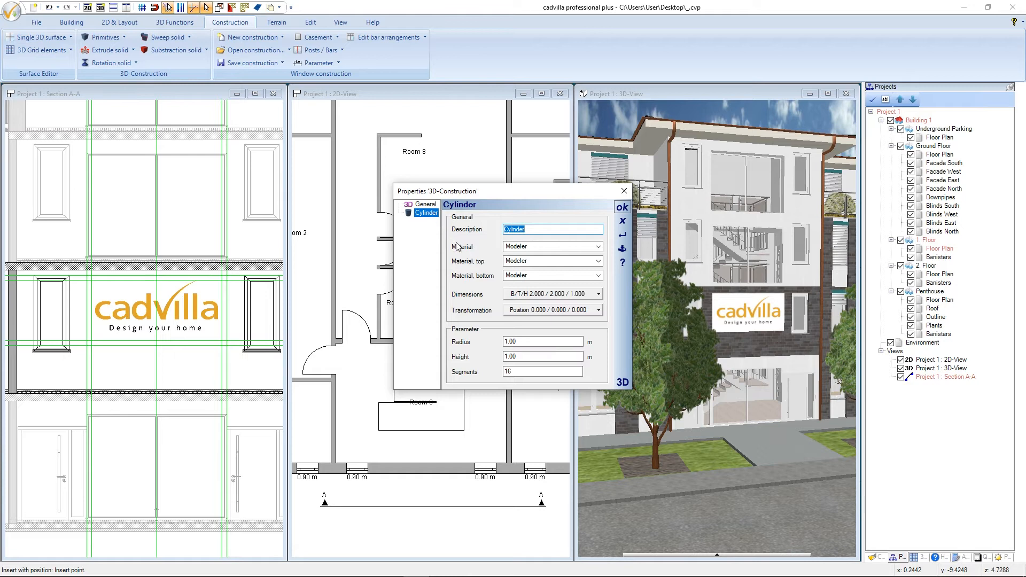
{"action": "left_click", "coordinate": [525, 341]}
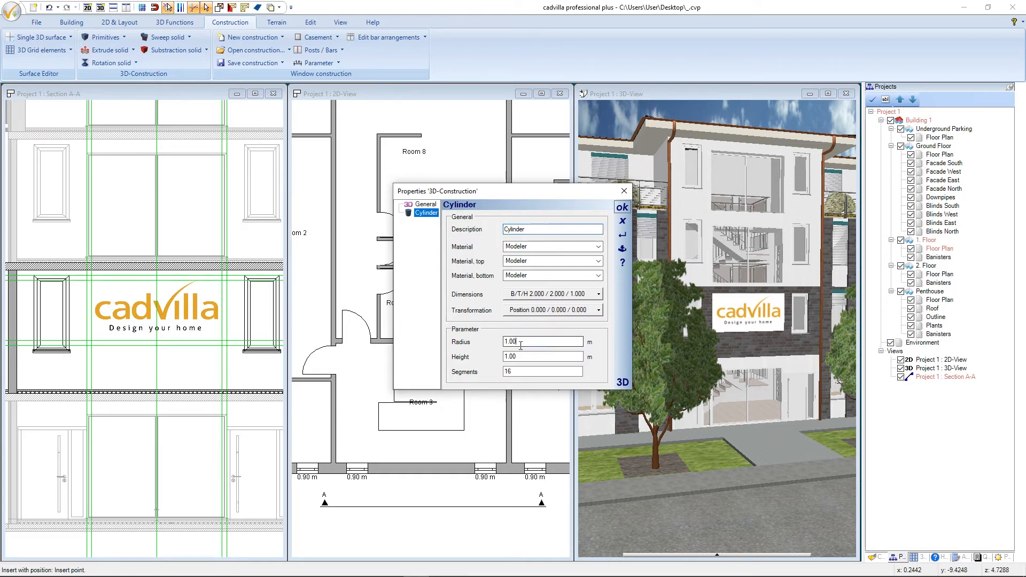
{"action": "type", "text": "0.05"}
{"action": "key", "text": "Tab"}
{"action": "type", "text": "0"}
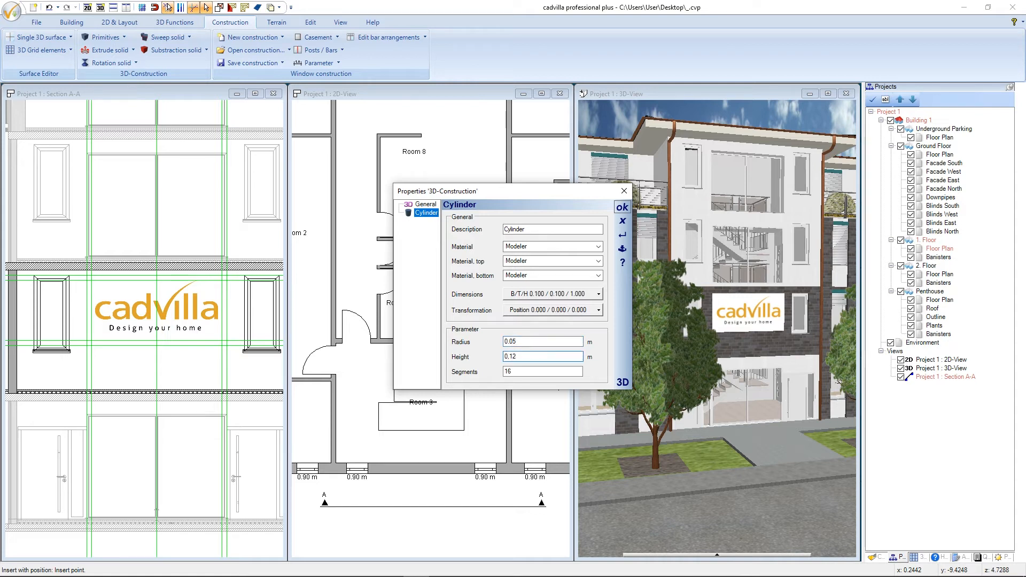
{"action": "type", "text": ",12"}
{"action": "key", "text": "Tab"}
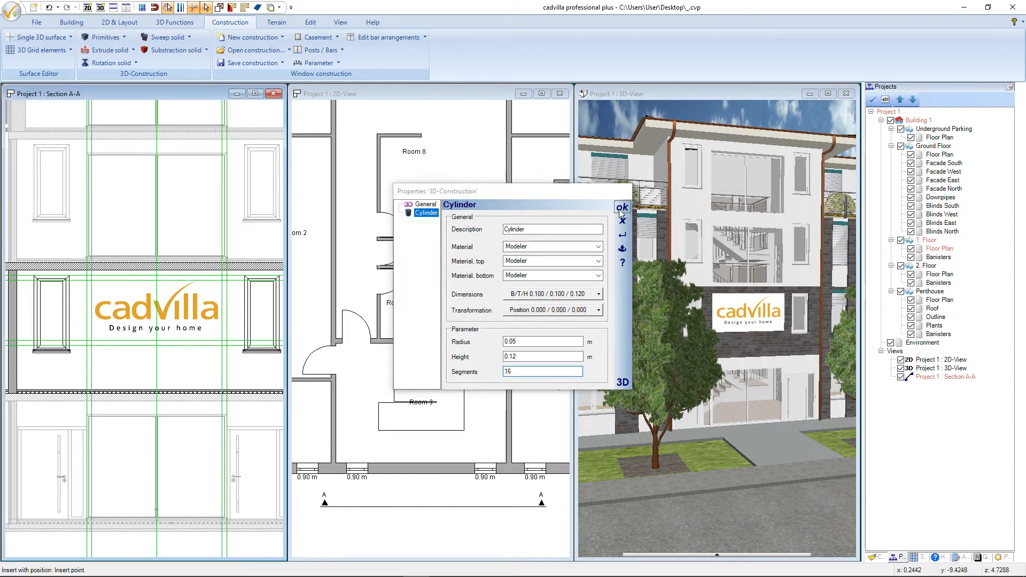
{"action": "left_click", "coordinate": [621, 211]}
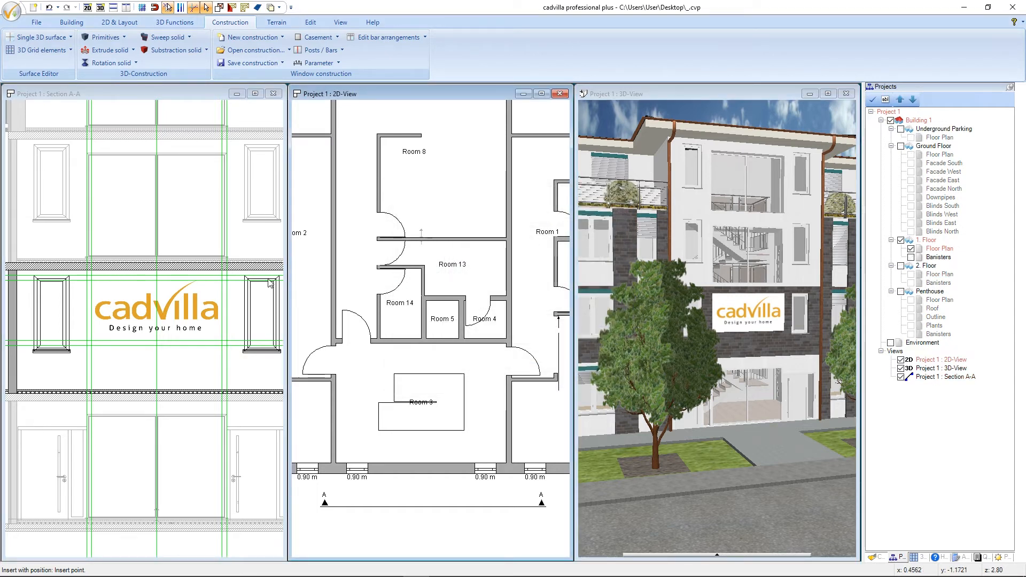
{"action": "left_click", "coordinate": [152, 217]}
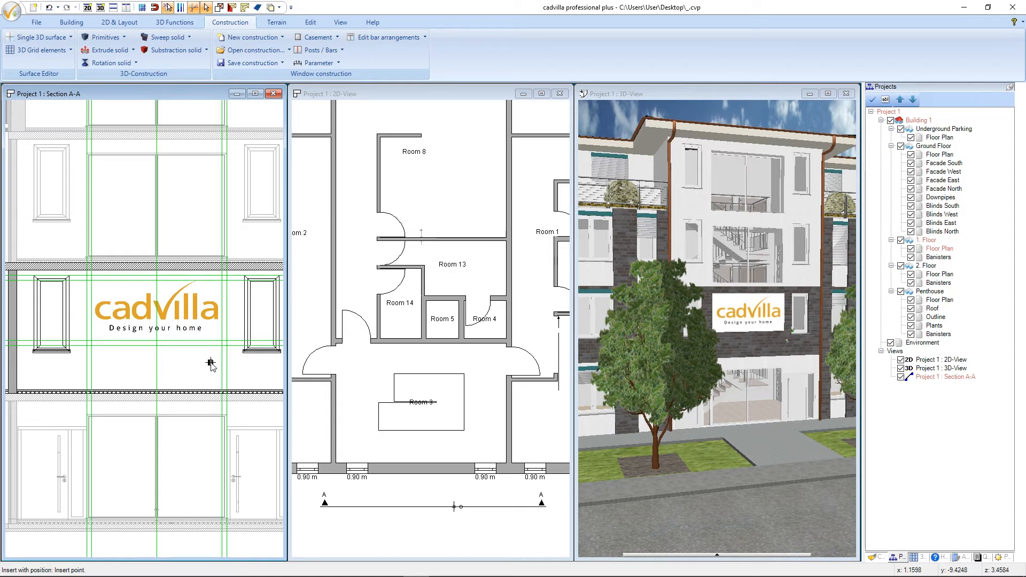
{"action": "key", "text": "Escape"}
Select the cylinder in the 2D view and rotate it 90° around the X-axis so it points away from the facade.
{"action": "left_click", "coordinate": [368, 104]}
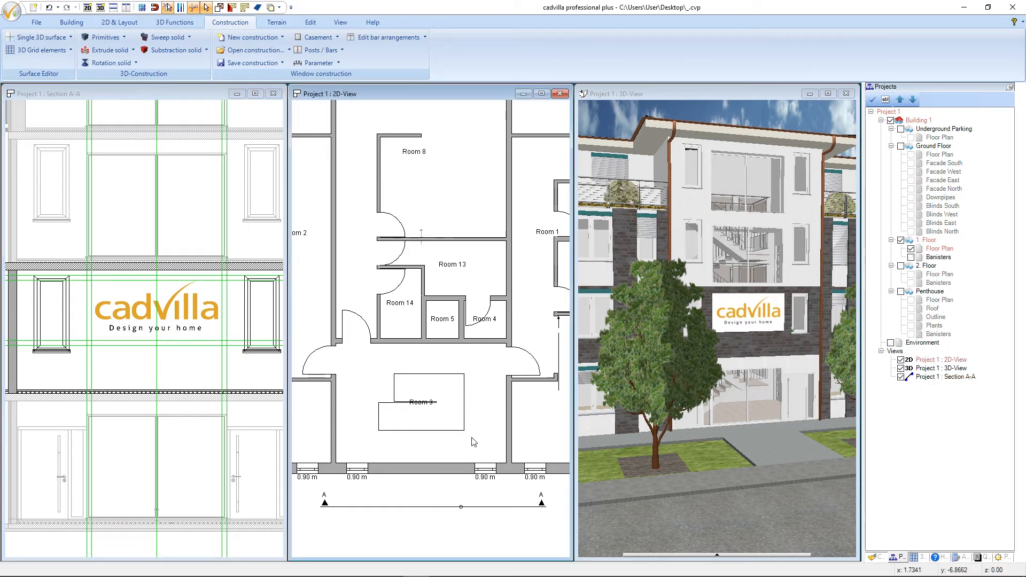
{"action": "scroll", "coordinate": [456, 512], "scroll_direction": "up", "scroll_amount": 2}
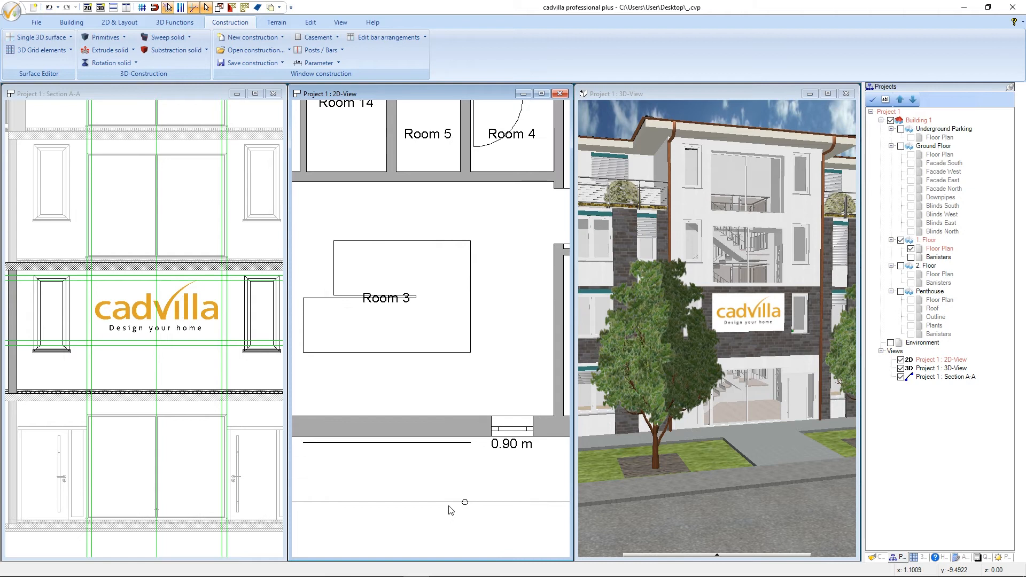
{"action": "scroll", "coordinate": [452, 507], "scroll_direction": "up", "scroll_amount": 2}
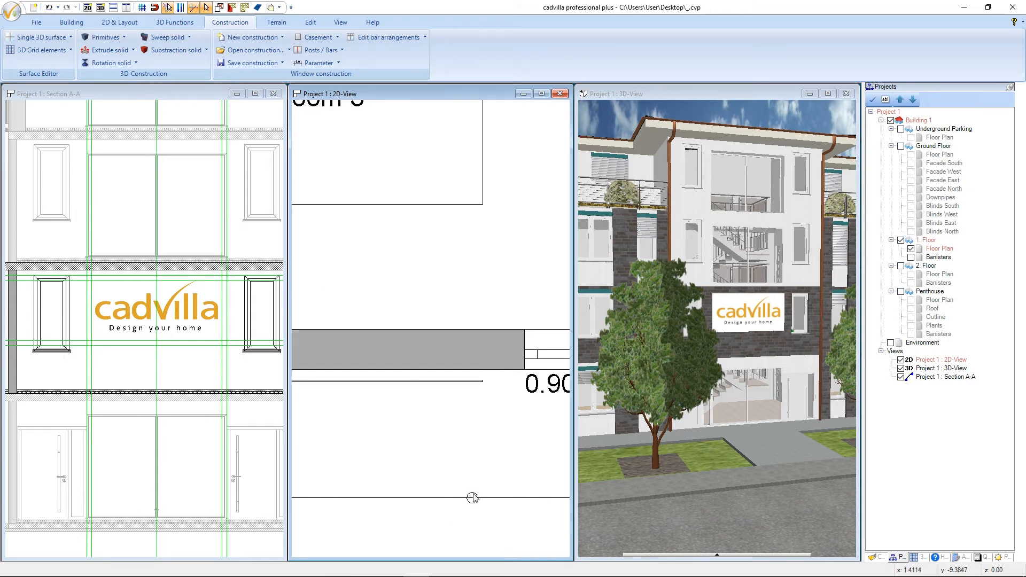
{"action": "left_click", "coordinate": [472, 498]}
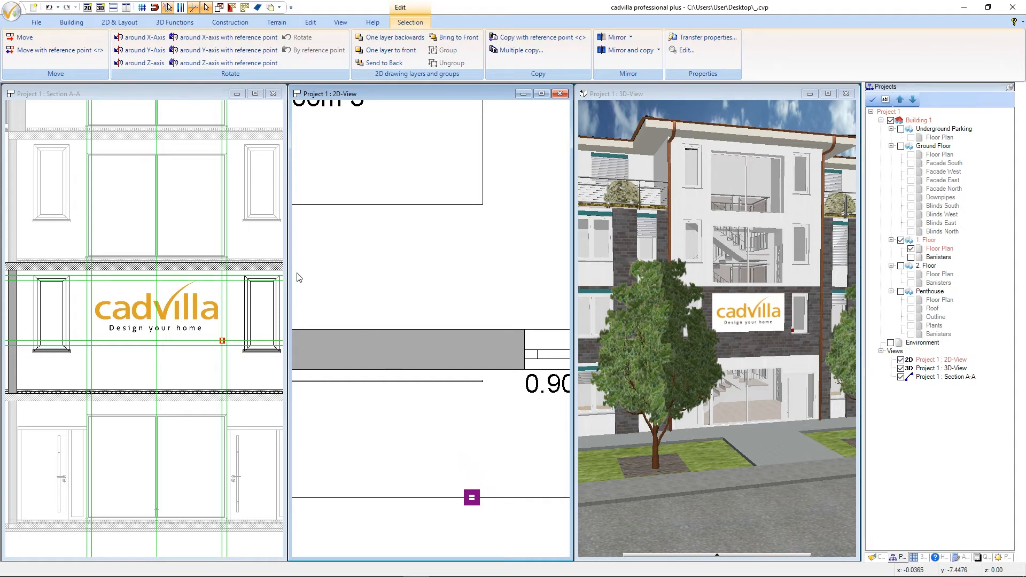
{"action": "left_click", "coordinate": [149, 37]}
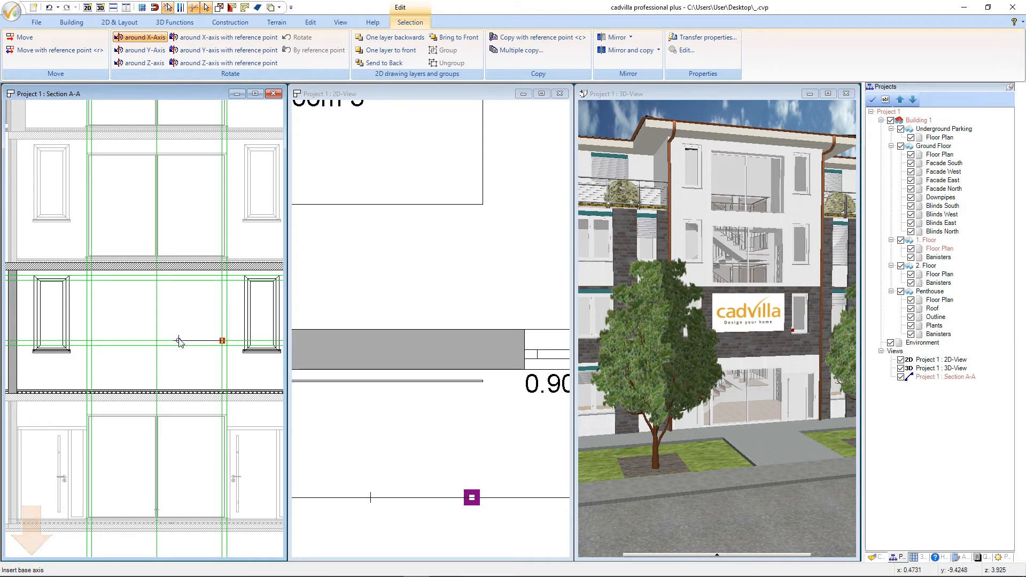
{"action": "left_click", "coordinate": [178, 342]}
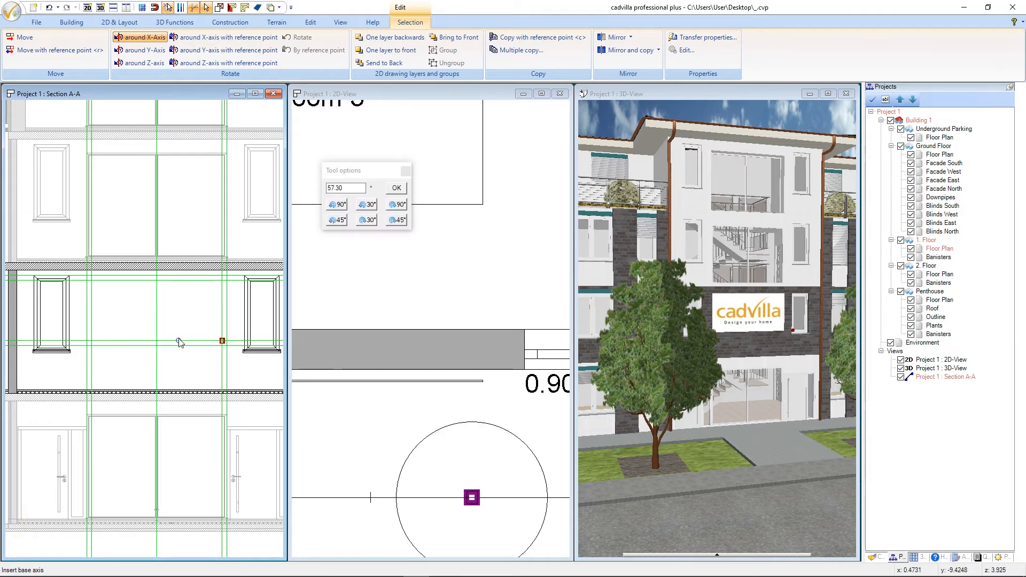
{"action": "left_click", "coordinate": [222, 314]}
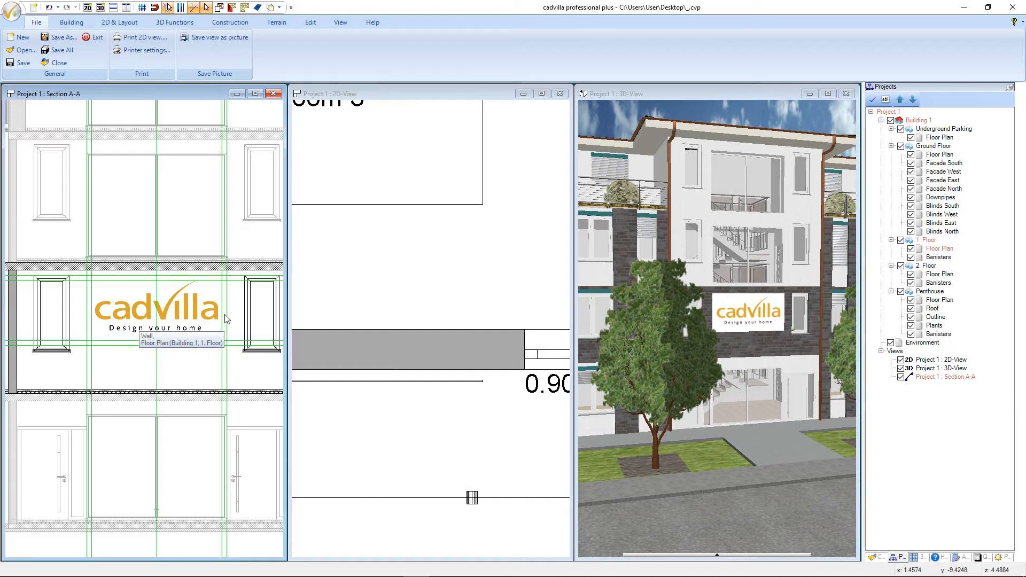
Move the cylinder in the 2D view by a reference point on its rear end so it touches the facade wall's outer face.
{"action": "left_click", "coordinate": [391, 99]}
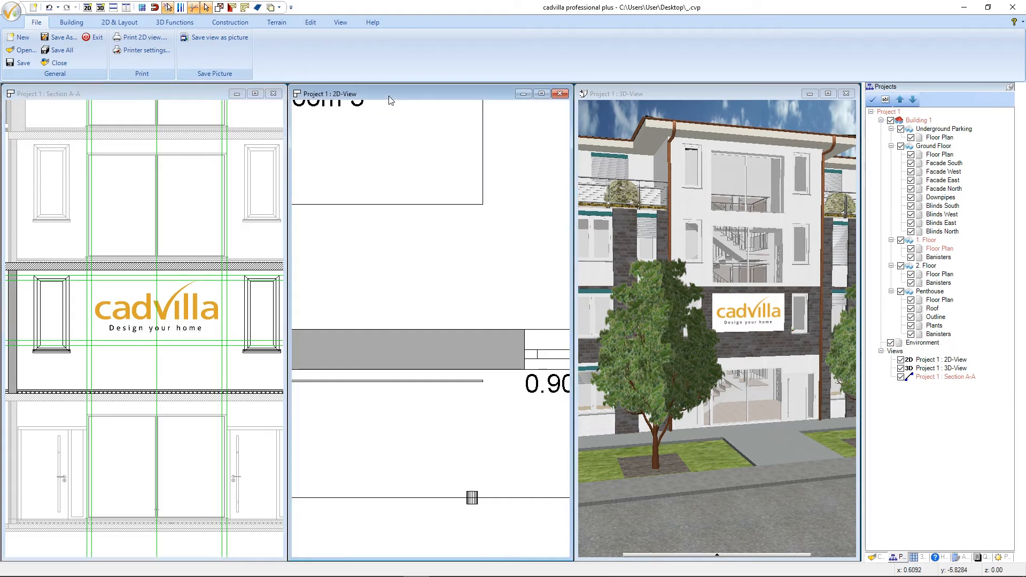
{"action": "scroll", "coordinate": [460, 432], "scroll_direction": "down", "scroll_amount": 1}
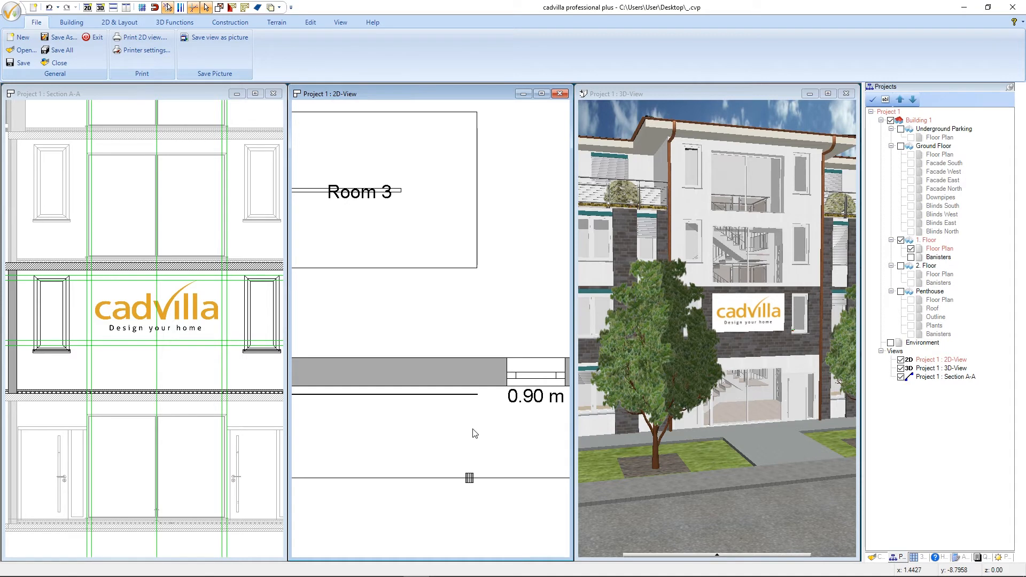
{"action": "scroll", "coordinate": [350, 434], "scroll_direction": "down", "scroll_amount": 2}
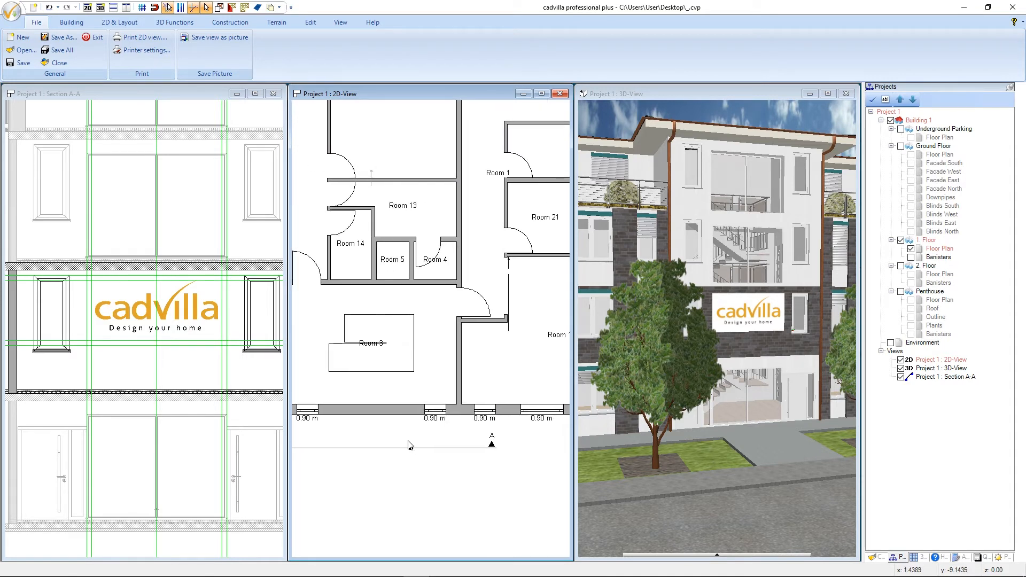
{"action": "scroll", "coordinate": [347, 435], "scroll_direction": "up", "scroll_amount": 3}
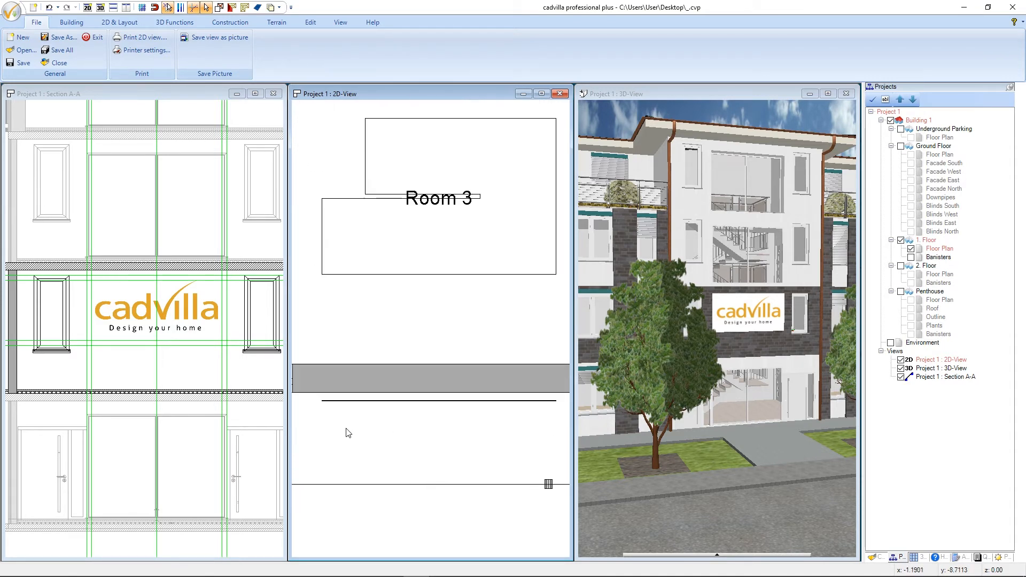
{"action": "left_click", "coordinate": [549, 485]}
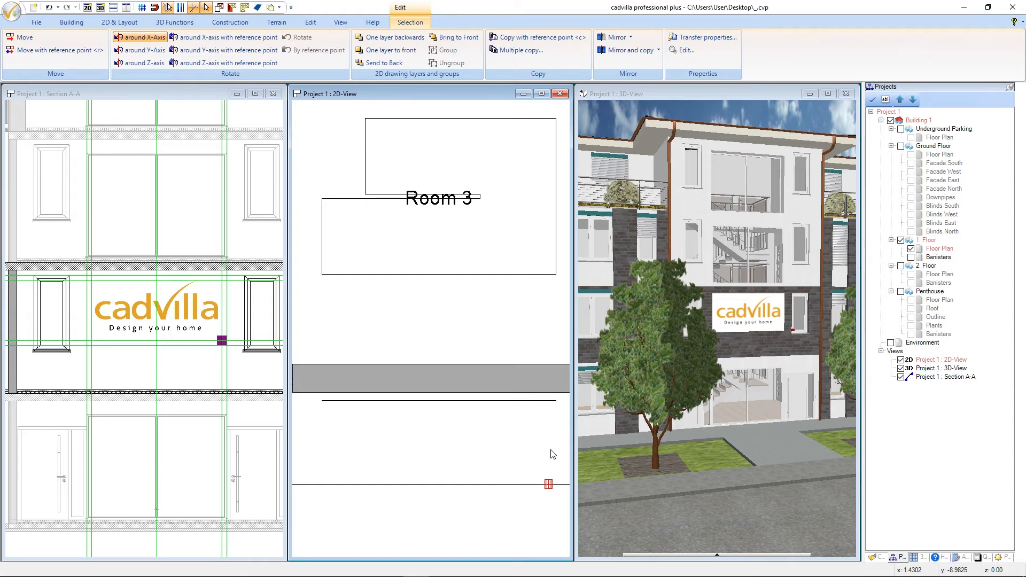
{"action": "key", "text": "r"}
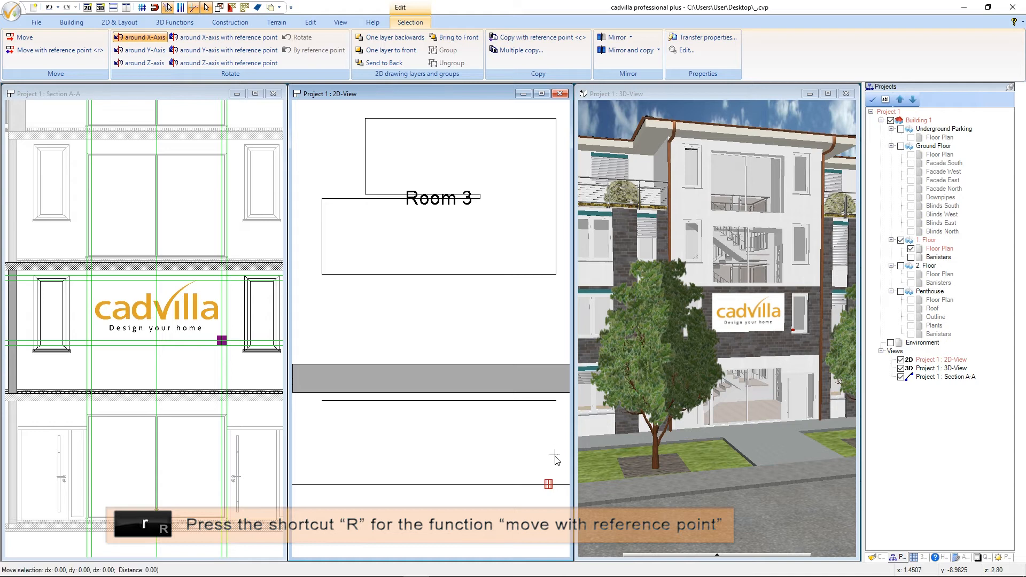
{"action": "scroll", "coordinate": [551, 479], "scroll_direction": "up", "scroll_amount": 3}
{"action": "left_click", "coordinate": [537, 484]}
{"action": "scroll", "coordinate": [511, 477], "scroll_direction": "down", "scroll_amount": 4}
{"action": "scroll", "coordinate": [498, 442], "scroll_direction": "up", "scroll_amount": 3}
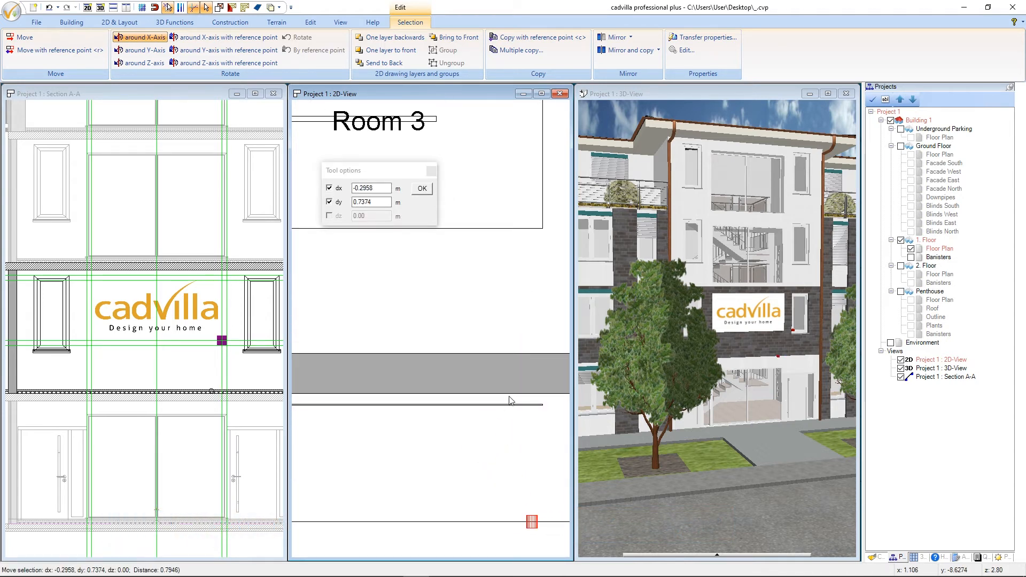
{"action": "scroll", "coordinate": [541, 398], "scroll_direction": "up", "scroll_amount": 2}
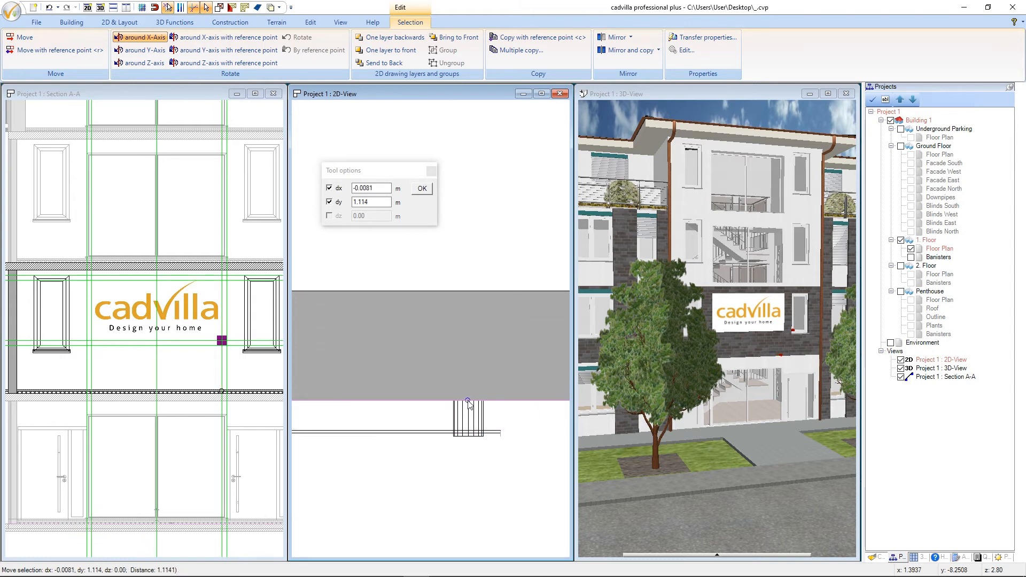
{"action": "left_click", "coordinate": [469, 405]}
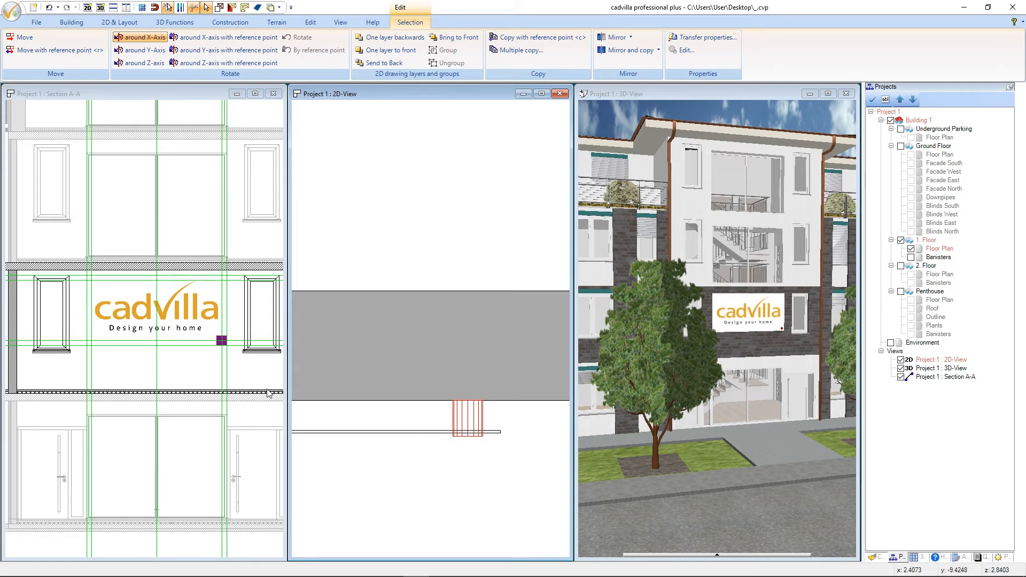
Move the cylinder in the section view by its centre point onto the inner guideline intersection at the logo's lower right corner.
{"action": "left_click", "coordinate": [175, 95]}
{"action": "scroll", "coordinate": [214, 320], "scroll_direction": "up", "scroll_amount": 5}
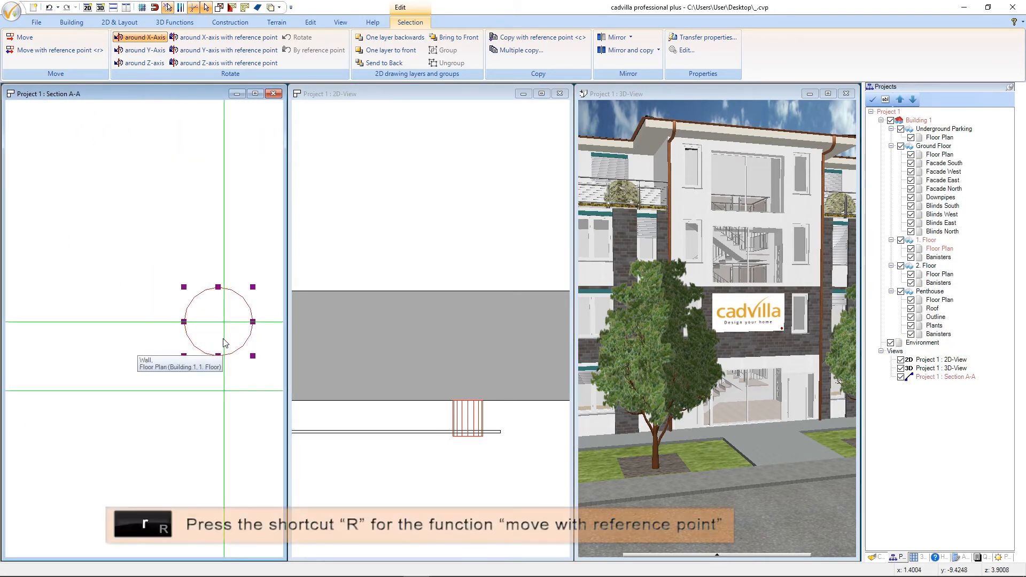
{"action": "key", "text": "r"}
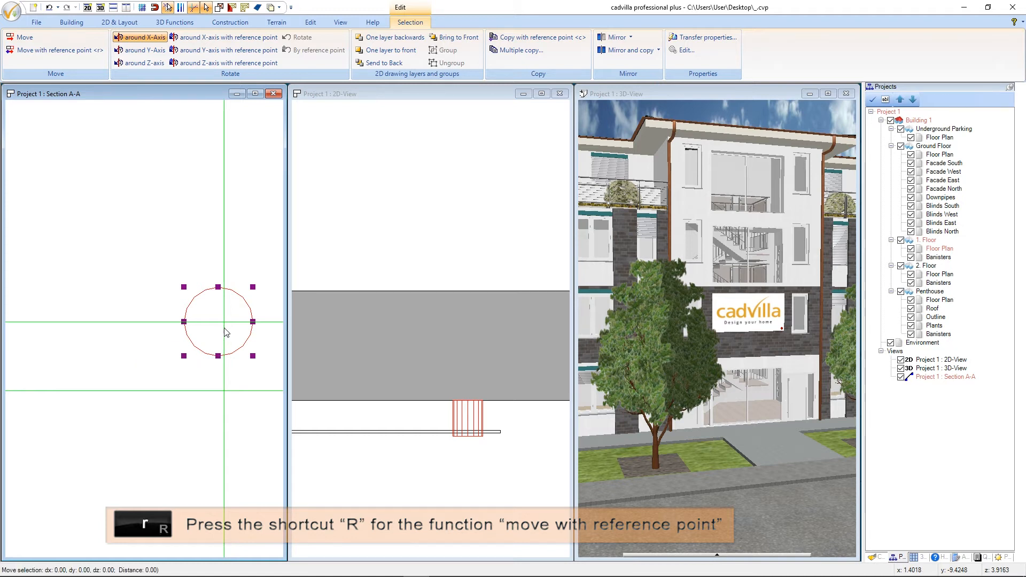
{"action": "left_click", "coordinate": [218, 322]}
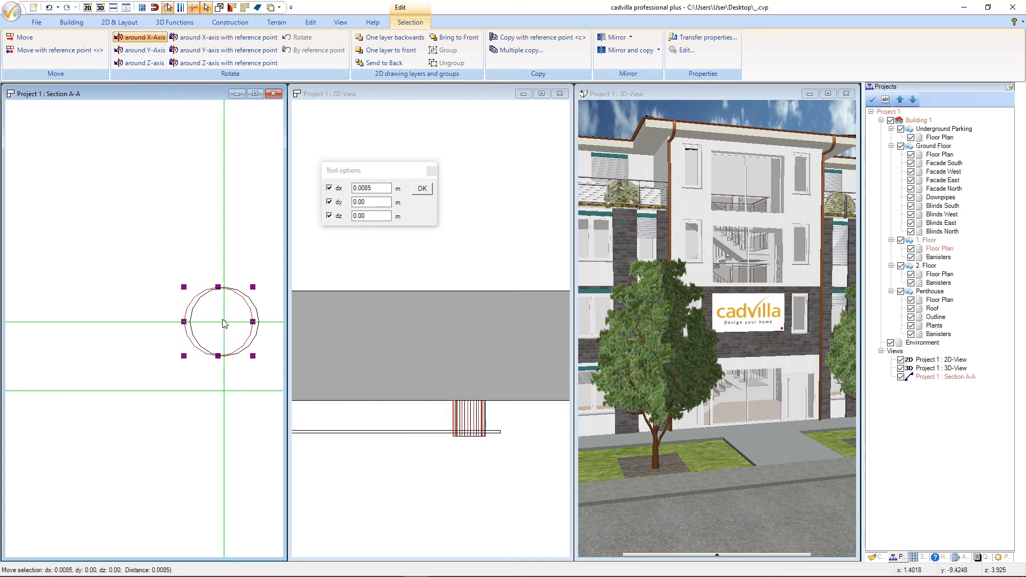
{"action": "left_click", "coordinate": [223, 323]}
{"action": "scroll", "coordinate": [229, 331], "scroll_direction": "down", "scroll_amount": 3}
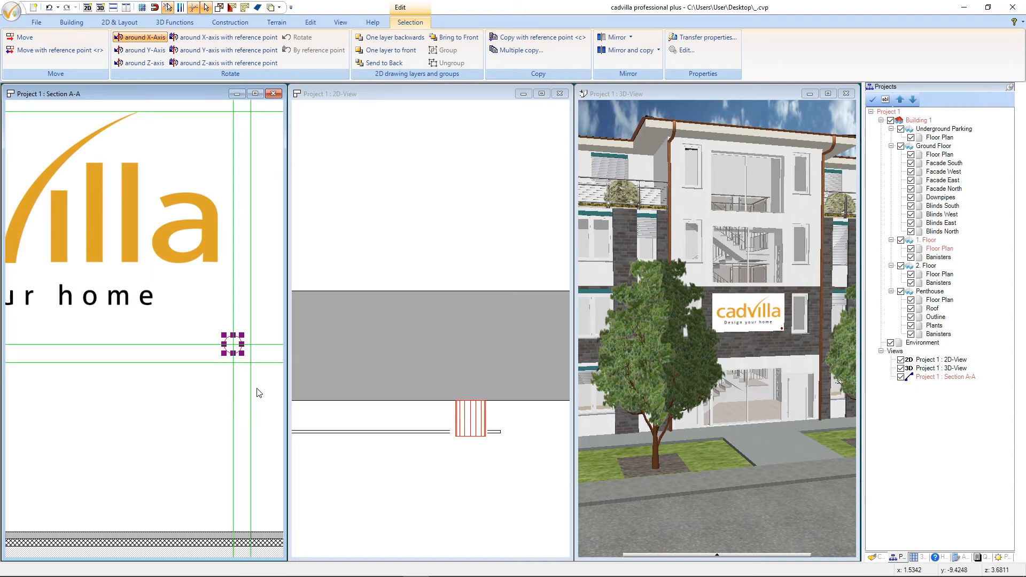
Bring the cylinder to the front of the drawing order in the 2D view and deselect it.
{"action": "key", "text": "Escape"}
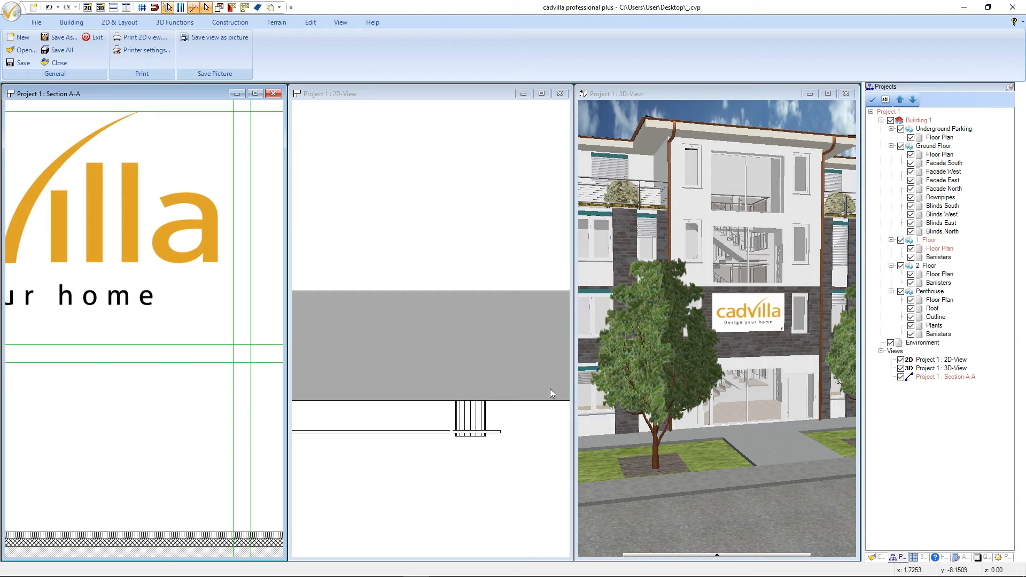
{"action": "left_click", "coordinate": [481, 413]}
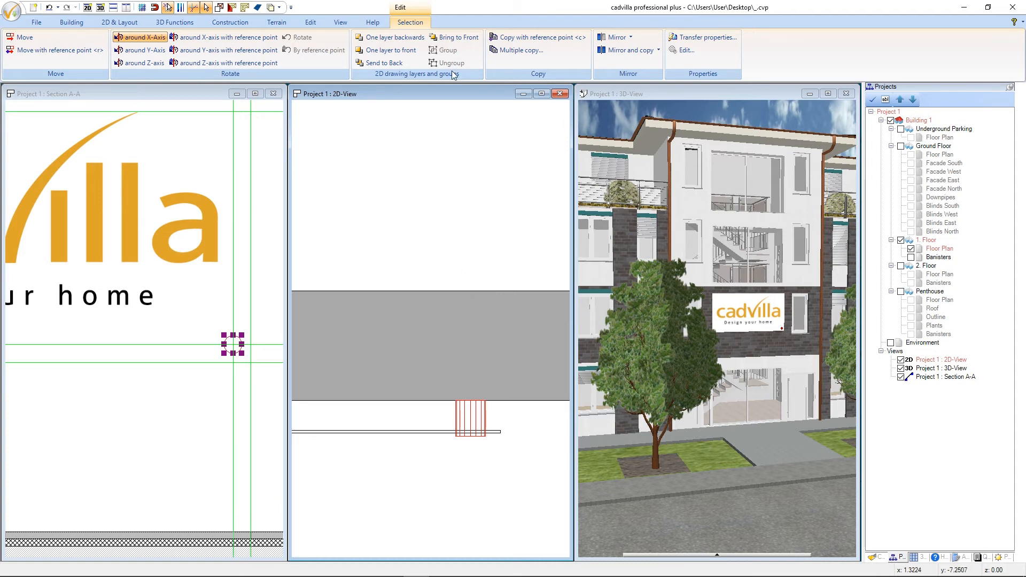
{"action": "left_click", "coordinate": [454, 39]}
{"action": "left_click", "coordinate": [390, 414]}
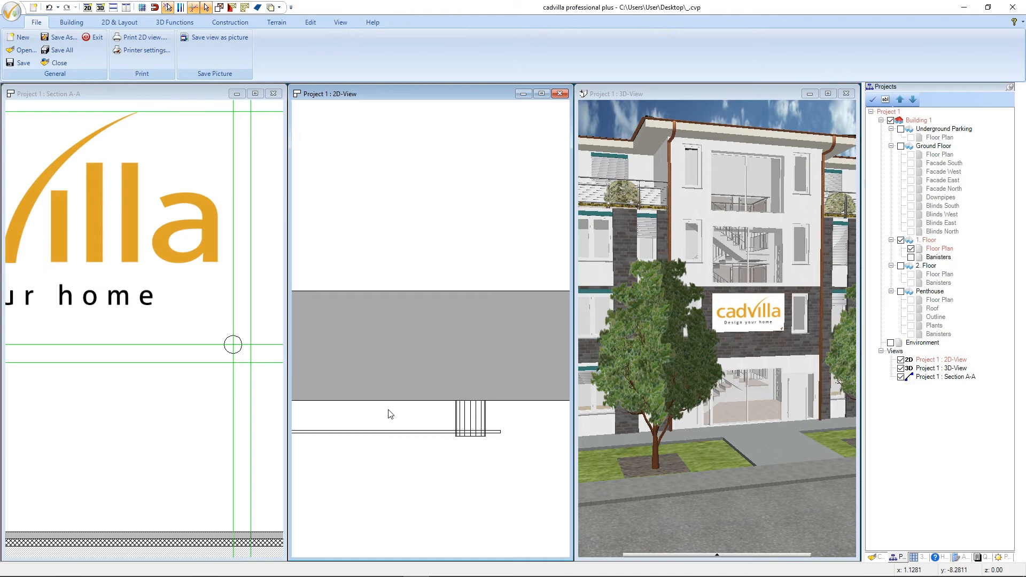
Create 3 multiple copies of the cylinder in the section view, spaced 0.30 m apart with direction left (180°) in the XY-plane.
{"action": "left_click", "coordinate": [240, 344]}
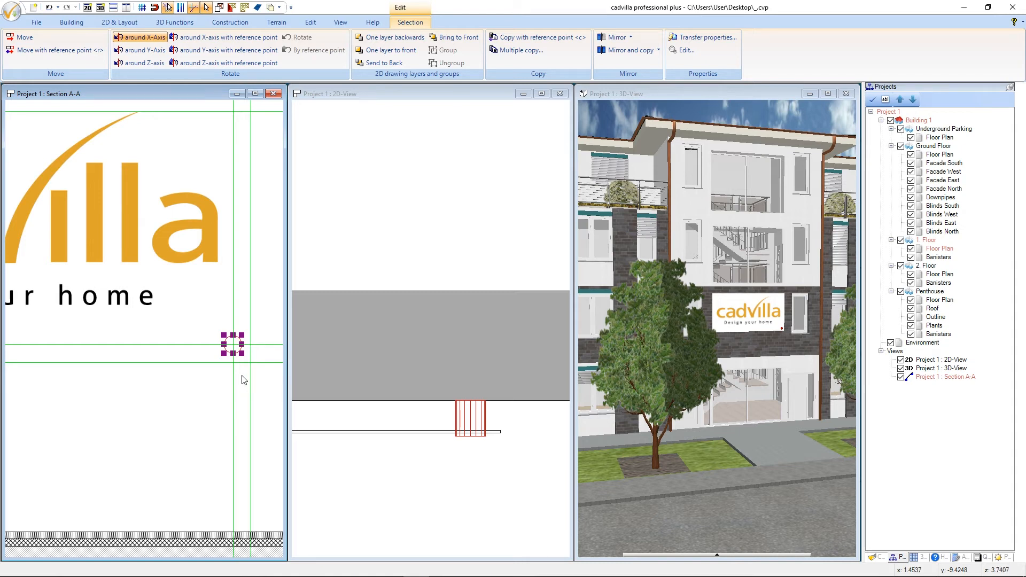
{"action": "right_click", "coordinate": [236, 351]}
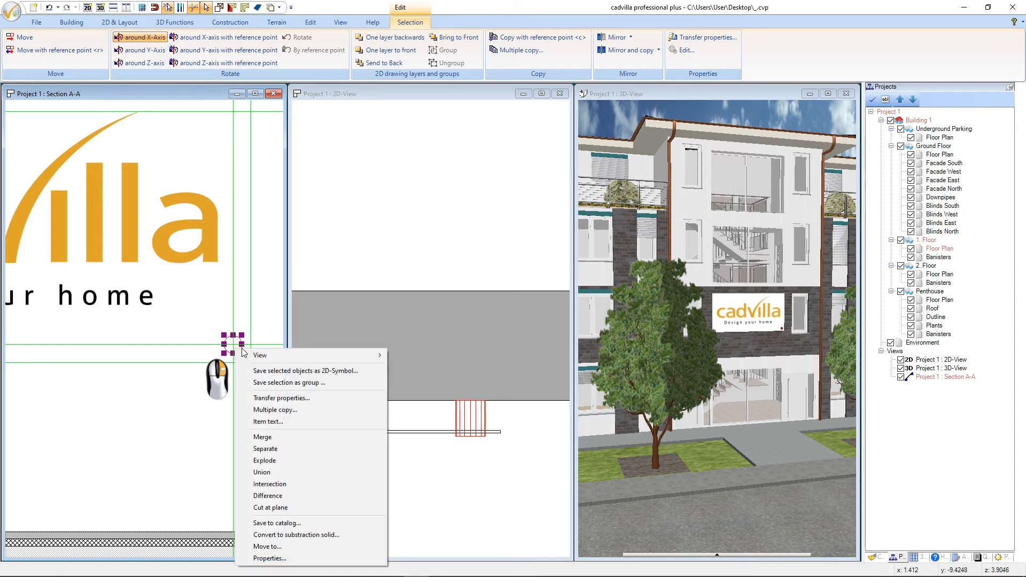
{"action": "left_click", "coordinate": [285, 408]}
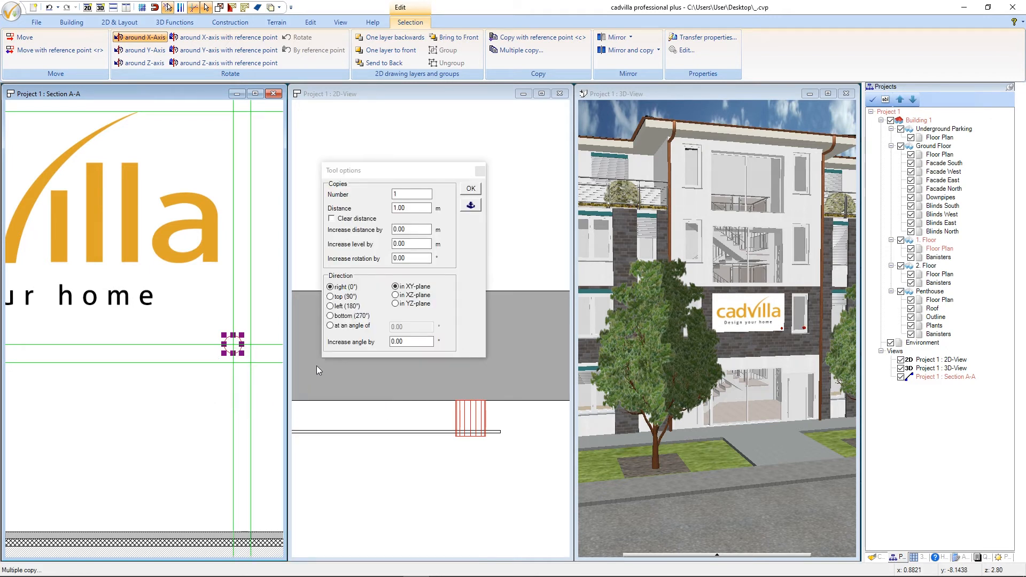
{"action": "left_click", "coordinate": [398, 176]}
{"action": "left_click_drag", "start_coordinate": [398, 175], "coordinate": [370, 179]}
{"action": "left_click", "coordinate": [355, 198]}
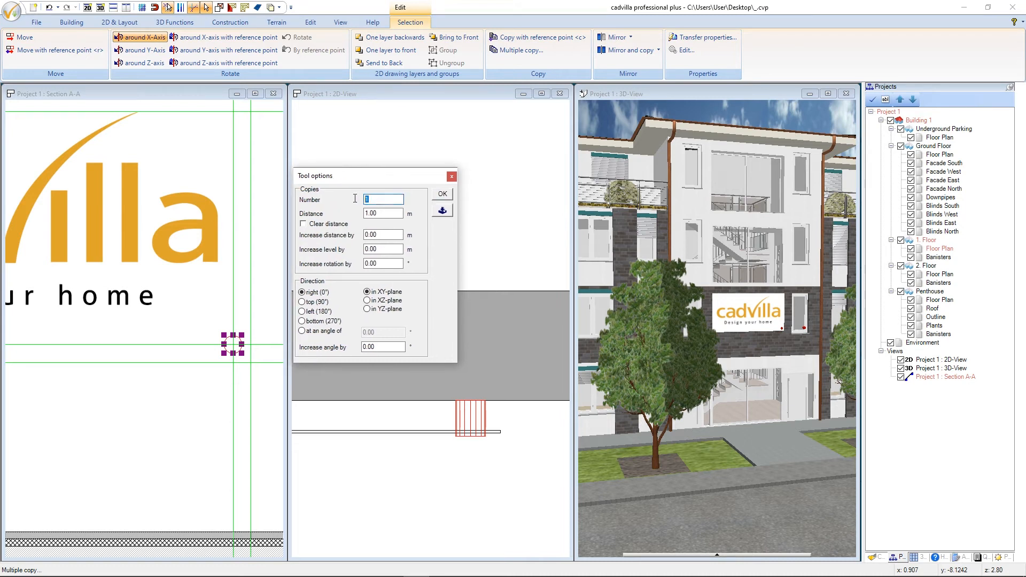
{"action": "type", "text": "30,30"}
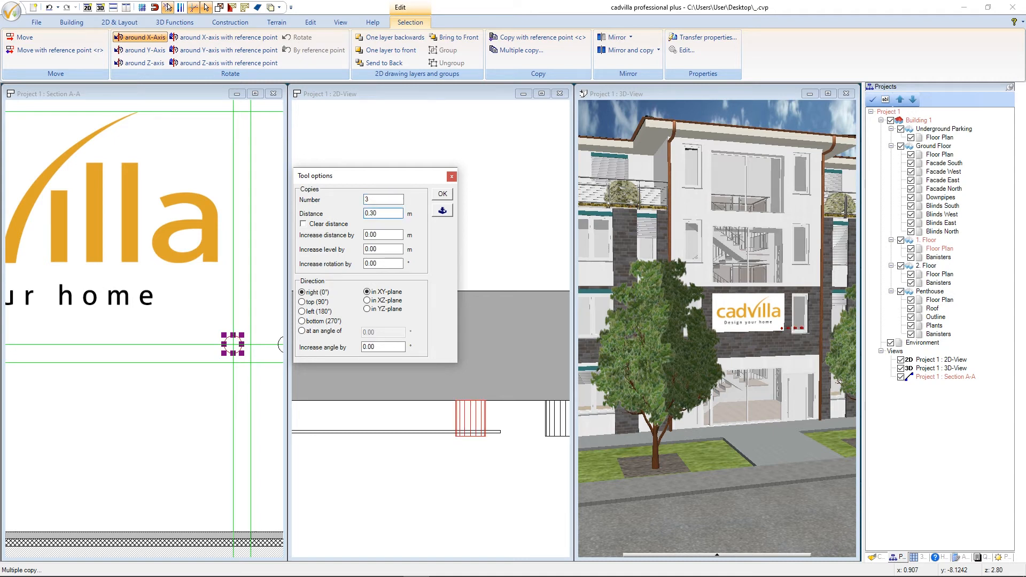
{"action": "key", "text": "Tab"}
{"action": "left_click", "coordinate": [302, 312]}
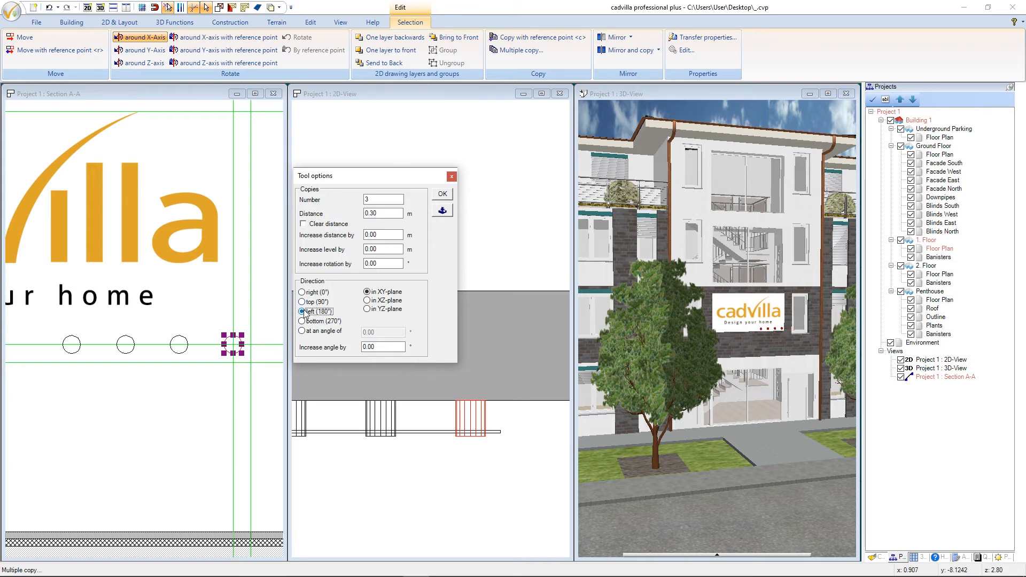
{"action": "left_click", "coordinate": [442, 195]}
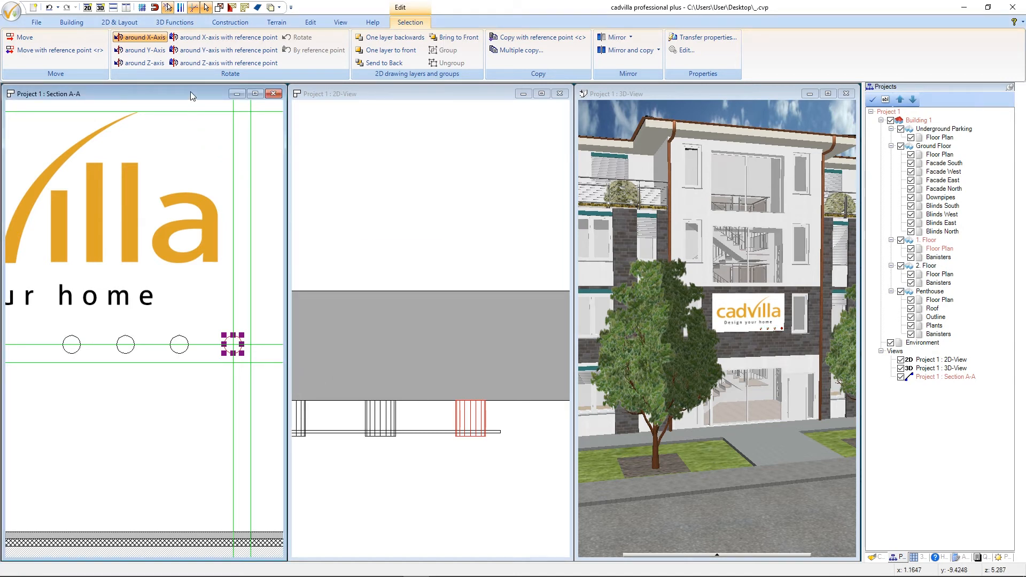
Move the copy nearest the original cylinder by its centre onto the inner guideline intersection at the logo's lower left corner.
{"action": "scroll", "coordinate": [225, 259], "scroll_direction": "down", "scroll_amount": 1}
{"action": "scroll", "coordinate": [227, 341], "scroll_direction": "down", "scroll_amount": 1}
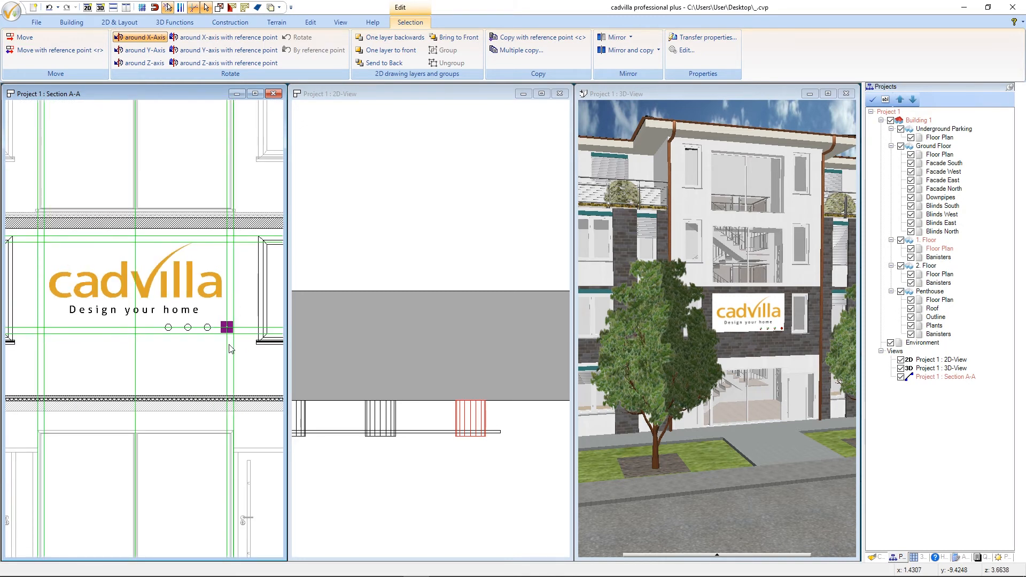
{"action": "scroll", "coordinate": [215, 331], "scroll_direction": "up", "scroll_amount": 1}
{"action": "scroll", "coordinate": [206, 330], "scroll_direction": "up", "scroll_amount": 1}
{"action": "left_click", "coordinate": [199, 323]}
{"action": "scroll", "coordinate": [196, 330], "scroll_direction": "up", "scroll_amount": 3}
{"action": "key", "text": "r"}
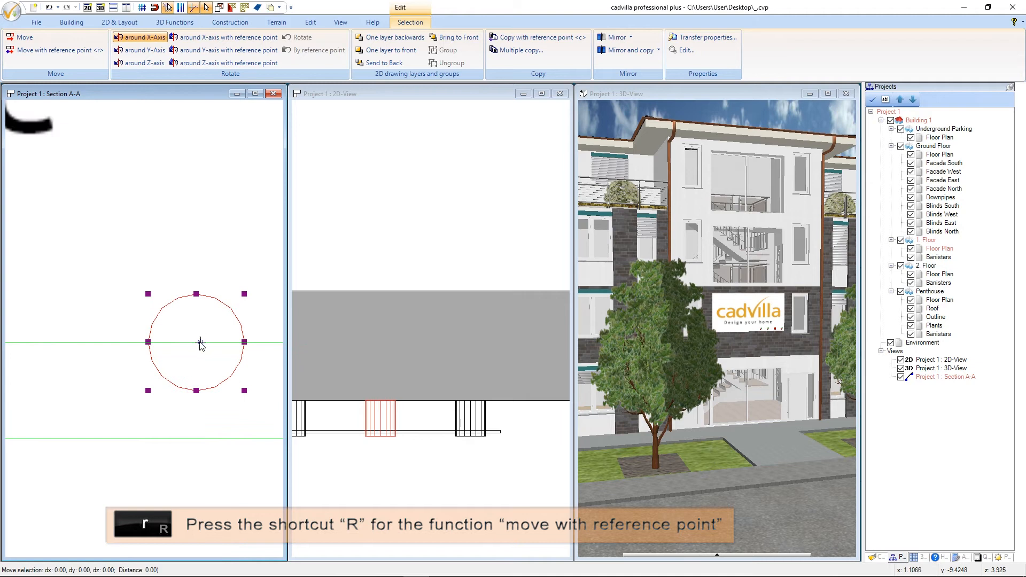
{"action": "left_click", "coordinate": [200, 343]}
{"action": "scroll", "coordinate": [209, 359], "scroll_direction": "down", "scroll_amount": 5}
{"action": "scroll", "coordinate": [71, 368], "scroll_direction": "up", "scroll_amount": 2}
{"action": "left_click", "coordinate": [45, 377]}
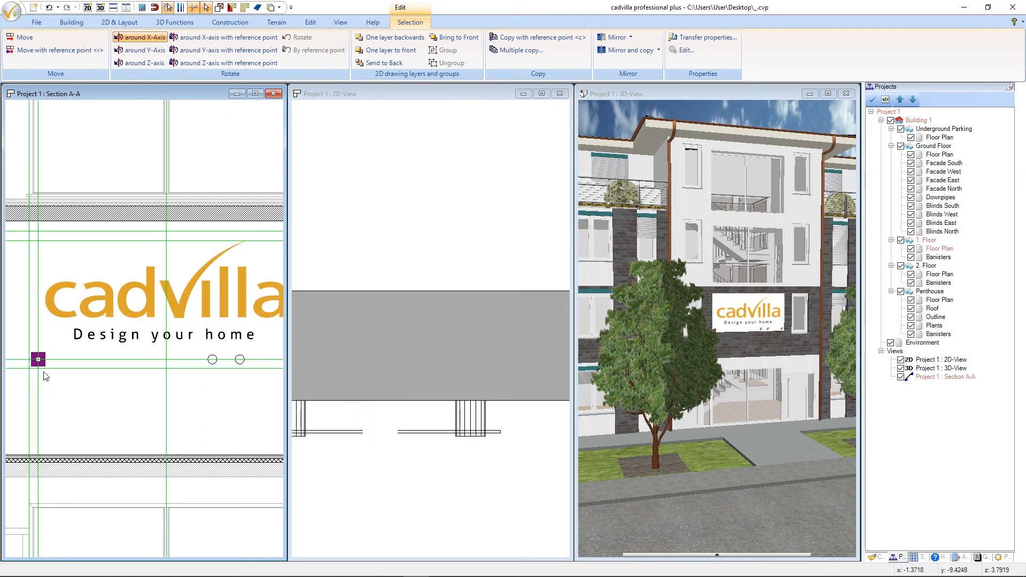
Move another cylinder copy by its centre onto the inner guideline intersection at the logo's upper left corner.
{"action": "scroll", "coordinate": [195, 357], "scroll_direction": "up", "scroll_amount": 2}
{"action": "scroll", "coordinate": [230, 356], "scroll_direction": "up", "scroll_amount": 1}
{"action": "middle_click_drag", "start_coordinate": [230, 356], "coordinate": [183, 352]}
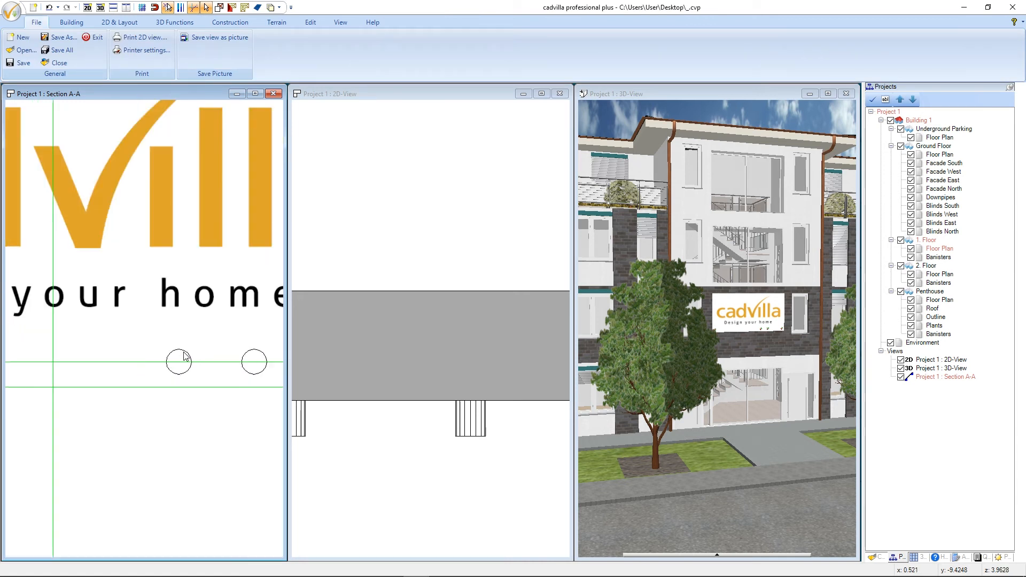
{"action": "scroll", "coordinate": [183, 355], "scroll_direction": "up", "scroll_amount": 1}
{"action": "left_click", "coordinate": [182, 354]}
{"action": "left_click", "coordinate": [178, 364]}
{"action": "scroll", "coordinate": [185, 400], "scroll_direction": "down", "scroll_amount": 6}
{"action": "scroll", "coordinate": [96, 337], "scroll_direction": "up", "scroll_amount": 3}
{"action": "scroll", "coordinate": [92, 334], "scroll_direction": "up", "scroll_amount": 2}
{"action": "left_click", "coordinate": [51, 253]}
Move the last cylinder copy by its centre onto the inner guideline intersection at the logo's upper right corner and deselect it.
{"action": "scroll", "coordinate": [52, 320], "scroll_direction": "down", "scroll_amount": 4}
{"action": "scroll", "coordinate": [230, 389], "scroll_direction": "up", "scroll_amount": 4}
{"action": "left_click", "coordinate": [72, 389]}
{"action": "left_click", "coordinate": [65, 392]}
{"action": "scroll", "coordinate": [103, 443], "scroll_direction": "down", "scroll_amount": 4}
{"action": "scroll", "coordinate": [122, 350], "scroll_direction": "up", "scroll_amount": 3}
{"action": "left_click", "coordinate": [151, 347]}
{"action": "left_click", "coordinate": [203, 333]}
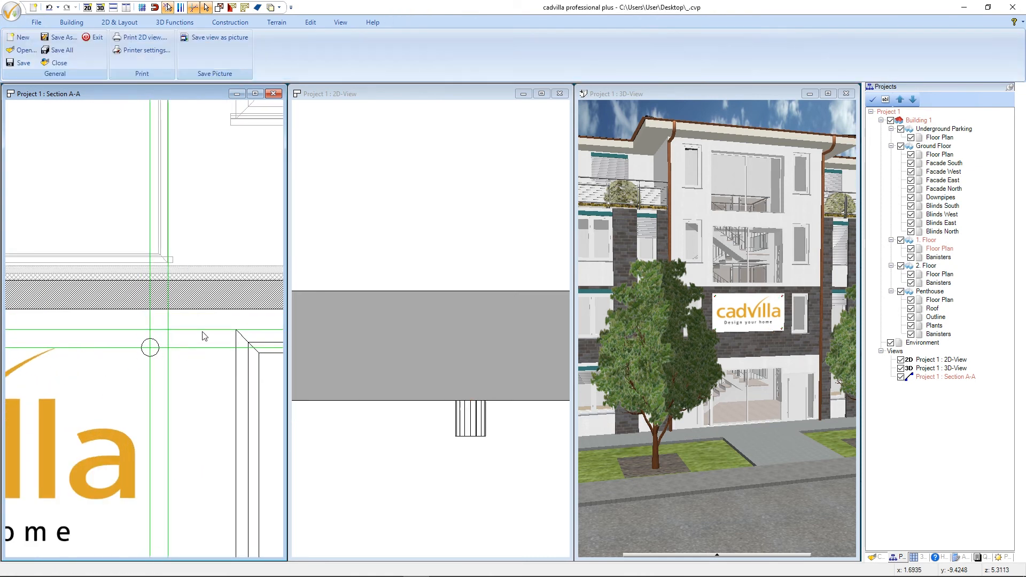
Examine the four corner spacers and the logo surface in the section, 2D and 3D views.
{"action": "scroll", "coordinate": [214, 342], "scroll_direction": "down", "scroll_amount": 5}
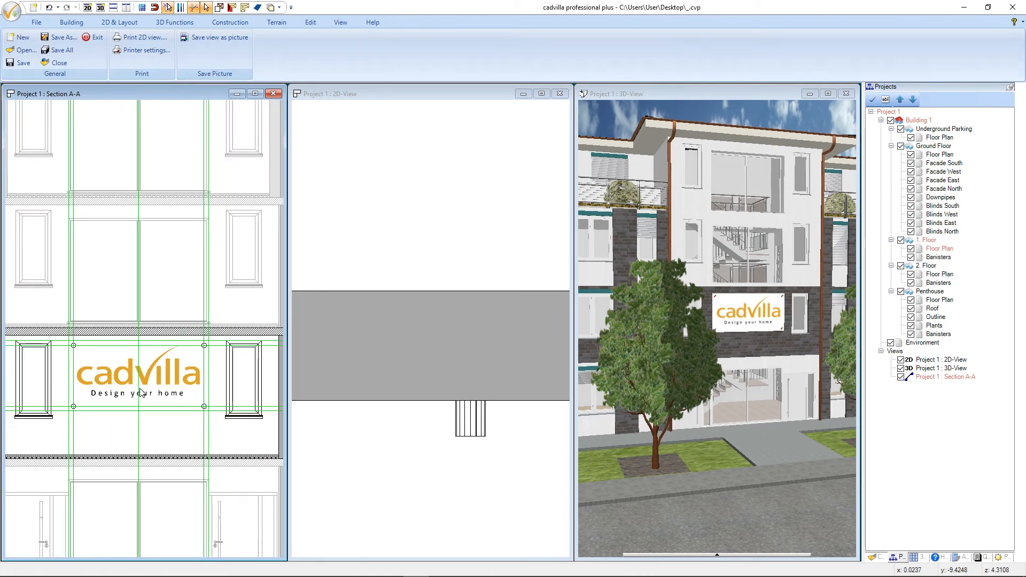
{"action": "scroll", "coordinate": [141, 393], "scroll_direction": "up", "scroll_amount": 1}
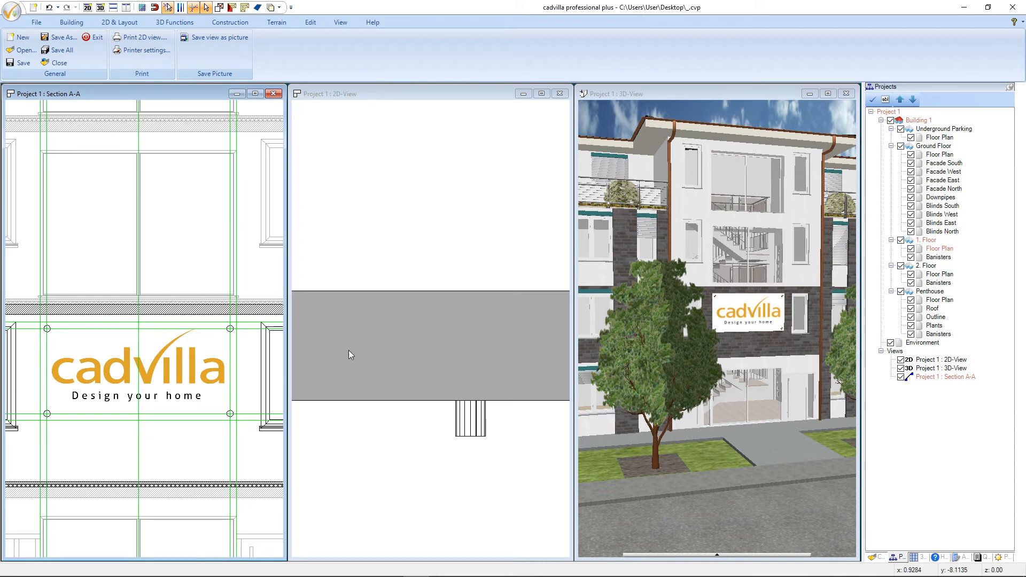
{"action": "left_click", "coordinate": [476, 95]}
{"action": "scroll", "coordinate": [481, 246], "scroll_direction": "down", "scroll_amount": 1}
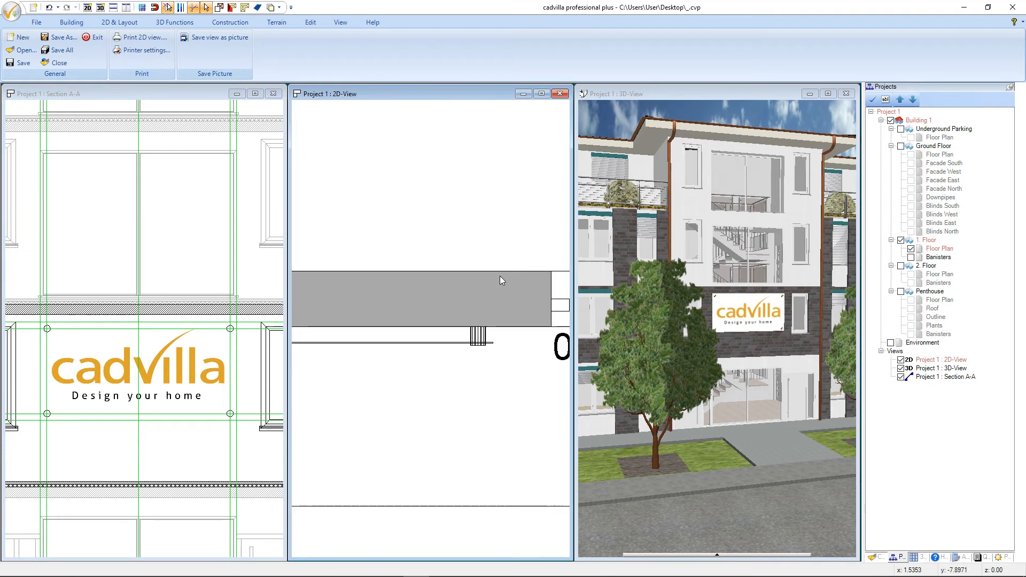
{"action": "scroll", "coordinate": [501, 280], "scroll_direction": "down", "scroll_amount": 2}
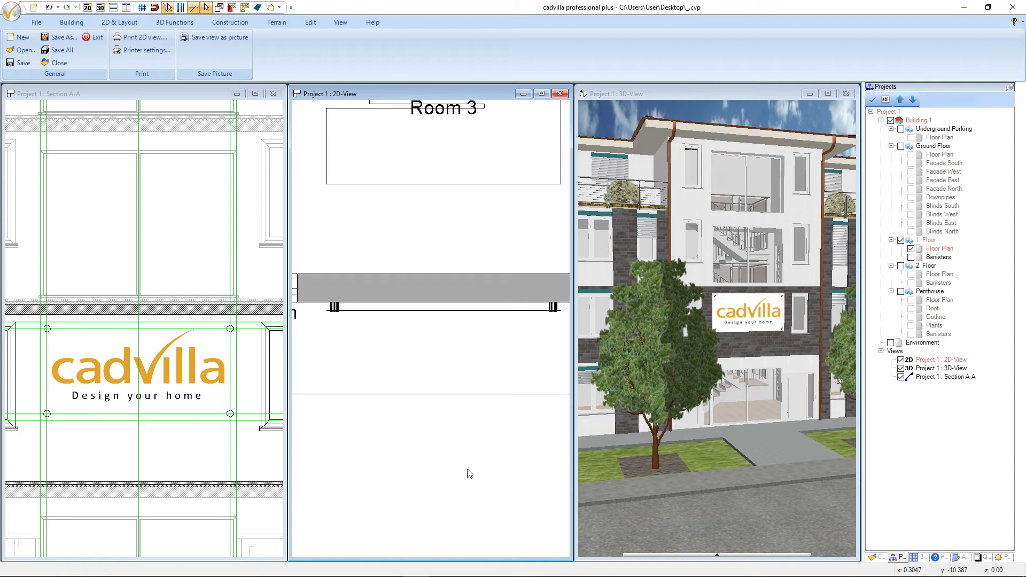
{"action": "left_click", "coordinate": [738, 97]}
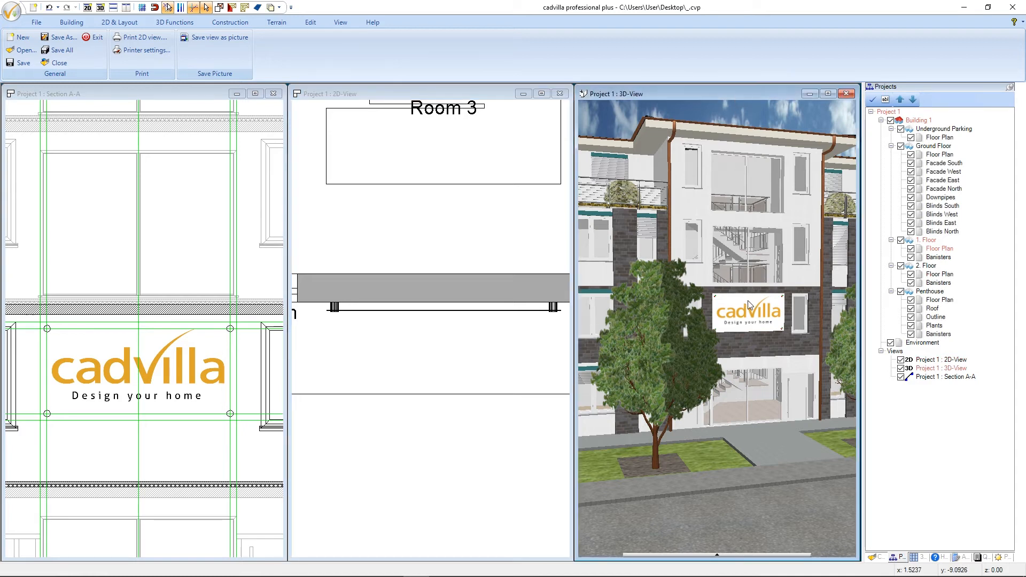
{"action": "scroll", "coordinate": [749, 306], "scroll_direction": "up", "scroll_amount": 6}
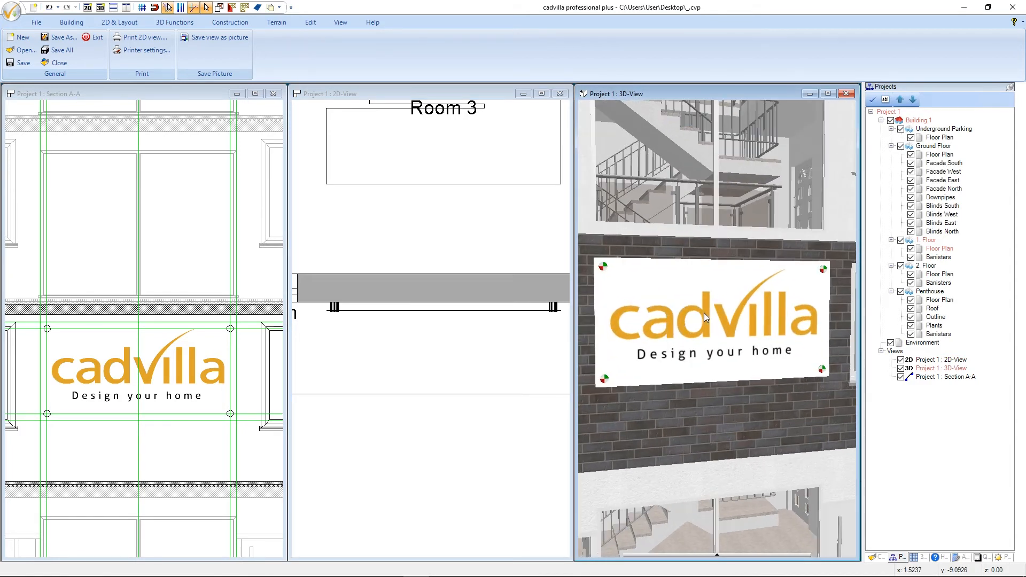
{"action": "scroll", "coordinate": [679, 323], "scroll_direction": "up", "scroll_amount": 1}
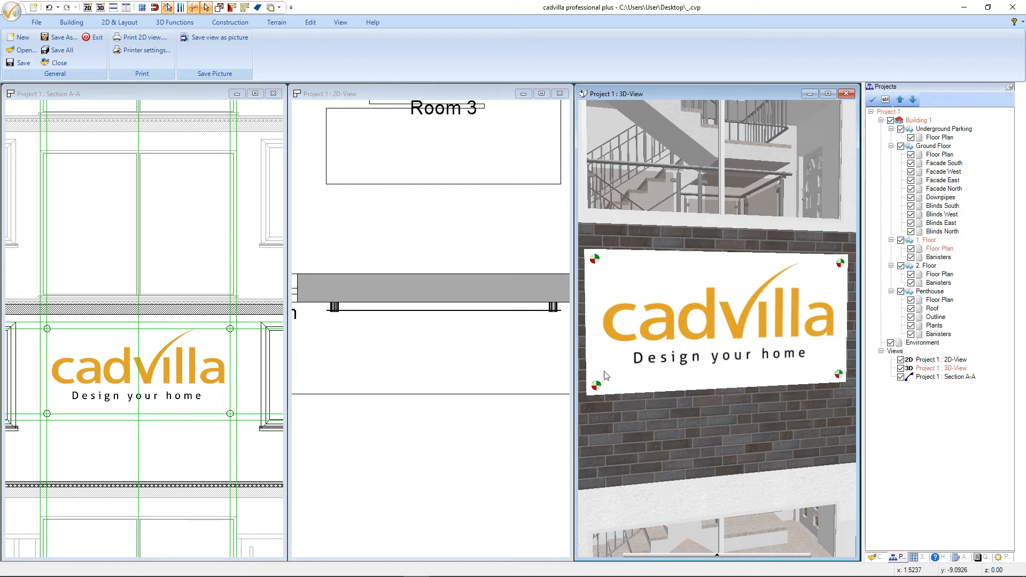
Apply the Alu texture from the catalog's Metal materials to the cylinder spacers in the 3D view.
{"action": "left_click", "coordinate": [879, 557]}
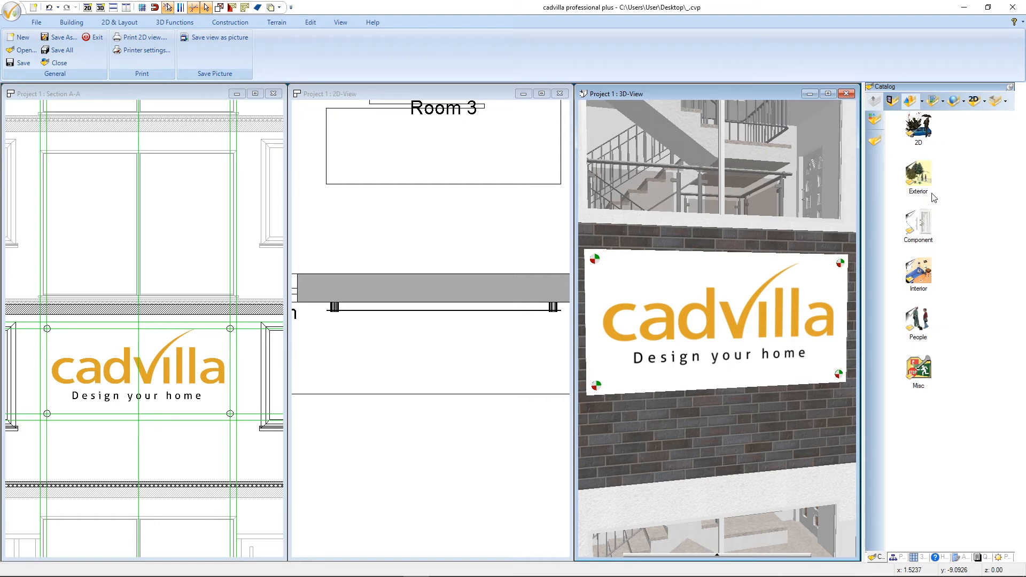
{"action": "left_click", "coordinate": [931, 101]}
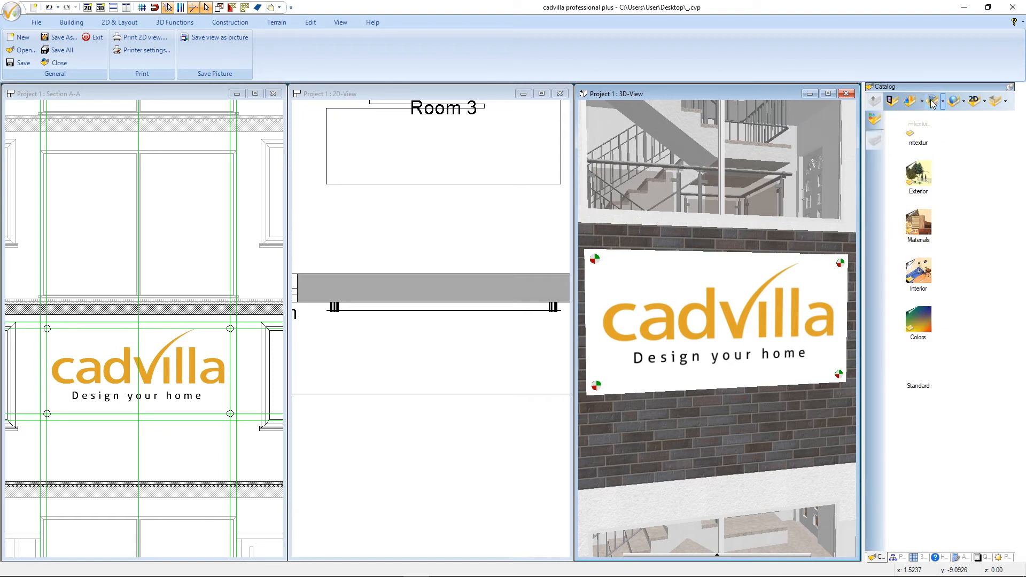
{"action": "double_click", "coordinate": [925, 221]}
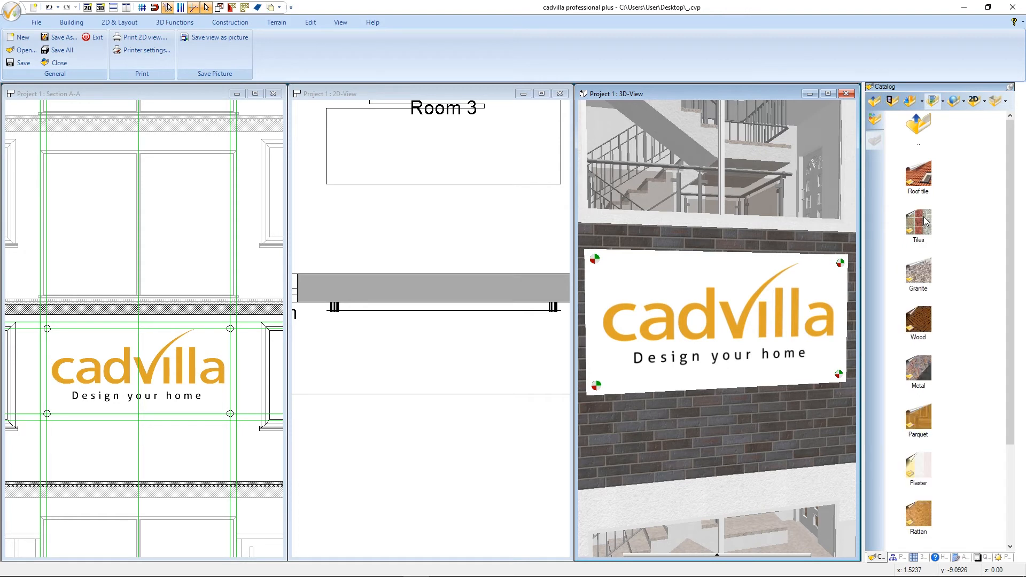
{"action": "double_click", "coordinate": [924, 373]}
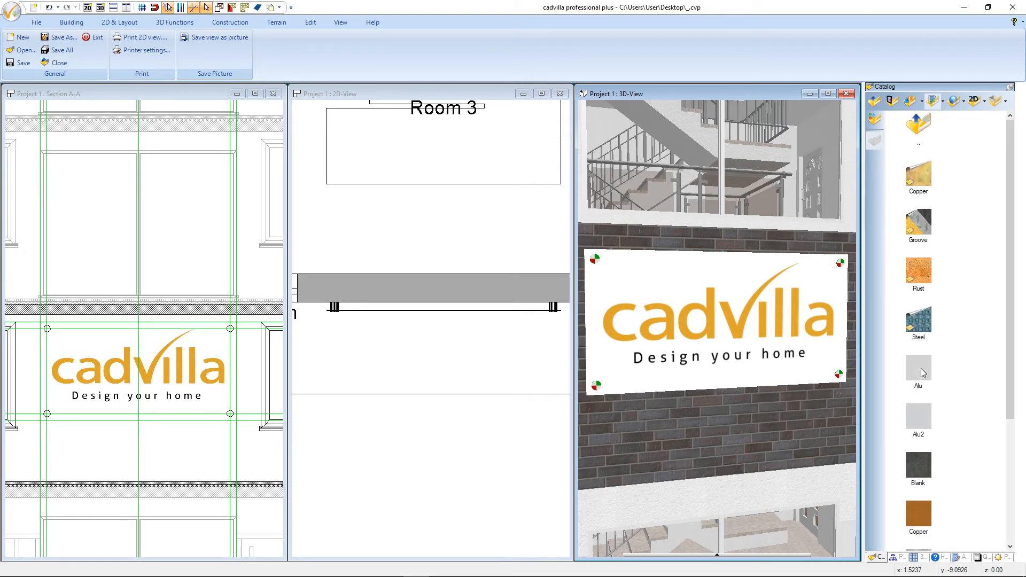
{"action": "left_click", "coordinate": [923, 372]}
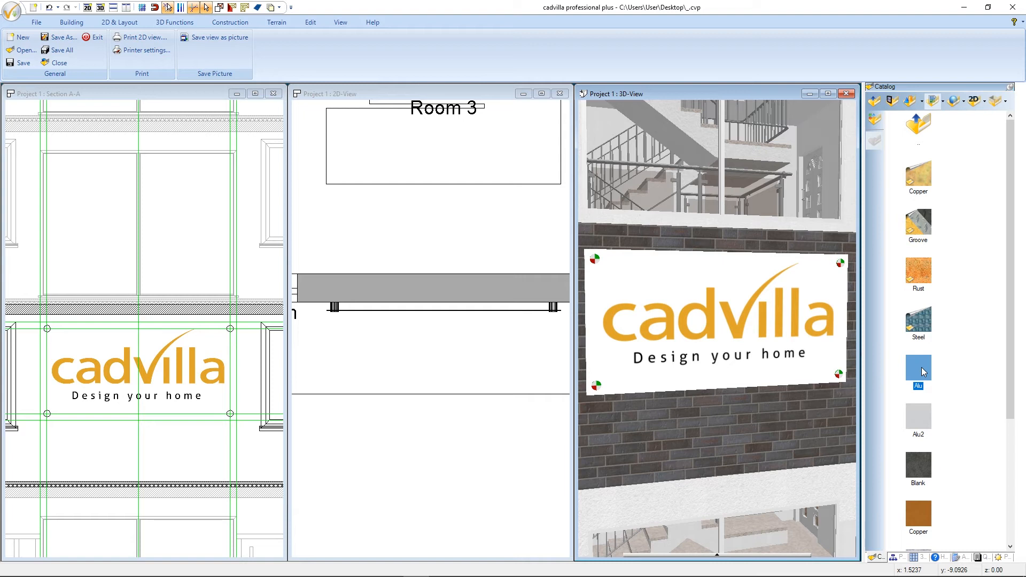
{"action": "mouse_move", "coordinate": [923, 373]}
{"action": "left_mouse_down"}
{"action": "mouse_move", "coordinate": [877, 338]}
{"action": "mouse_move", "coordinate": [842, 264]}
{"action": "mouse_move", "coordinate": [924, 367]}
{"action": "mouse_move", "coordinate": [854, 381]}
{"action": "mouse_move", "coordinate": [597, 386]}
{"action": "mouse_move", "coordinate": [676, 306]}
{"action": "mouse_move", "coordinate": [596, 261]}
{"action": "left_mouse_up"}
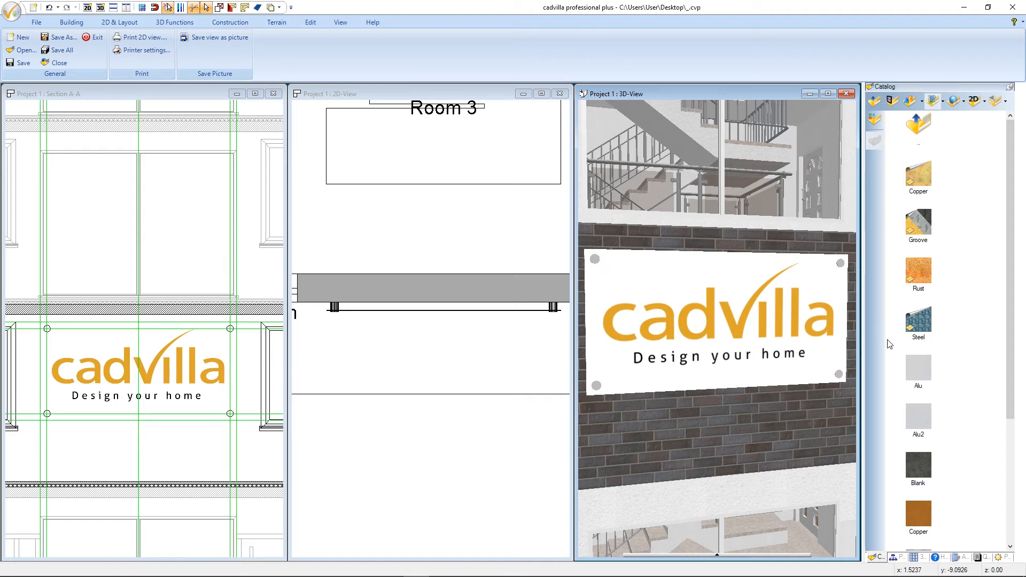
Select the logo surface and its spacers in the 2D view, save them as the object group "Company Sign", and clear the selection.
{"action": "left_click", "coordinate": [903, 559]}
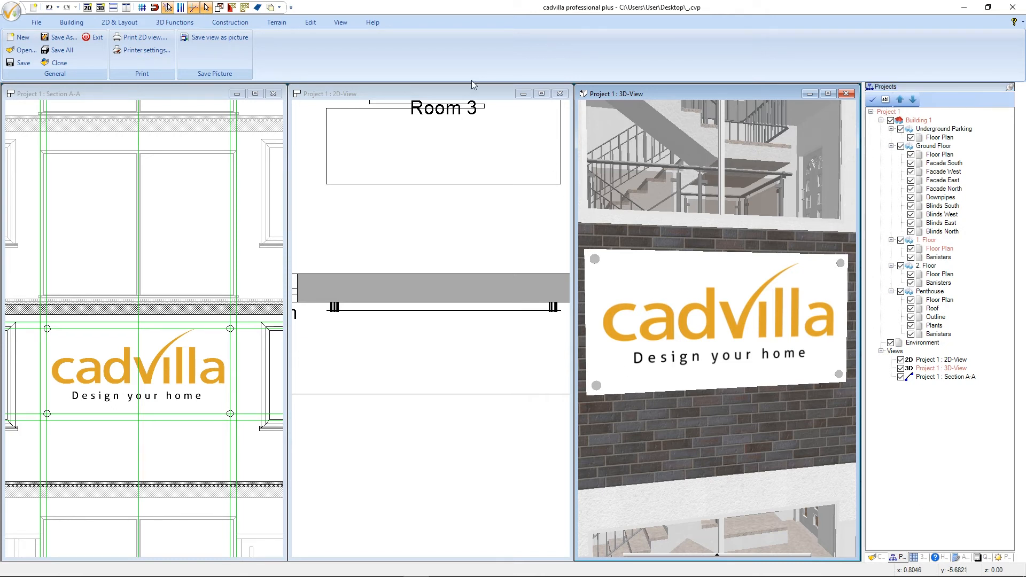
{"action": "left_click", "coordinate": [464, 94]}
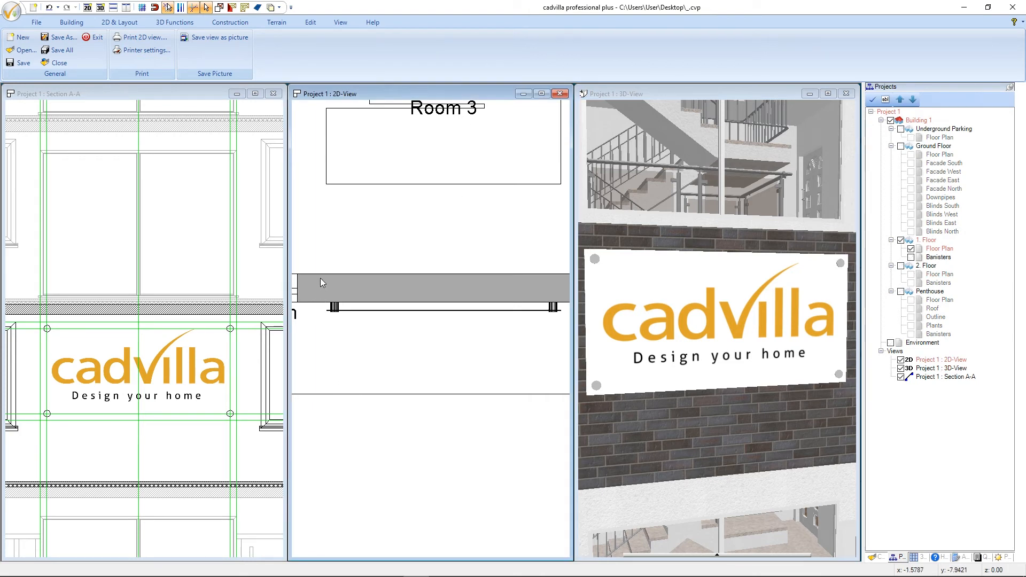
{"action": "left_click_drag", "start_coordinate": [320, 286], "coordinate": [565, 330]}
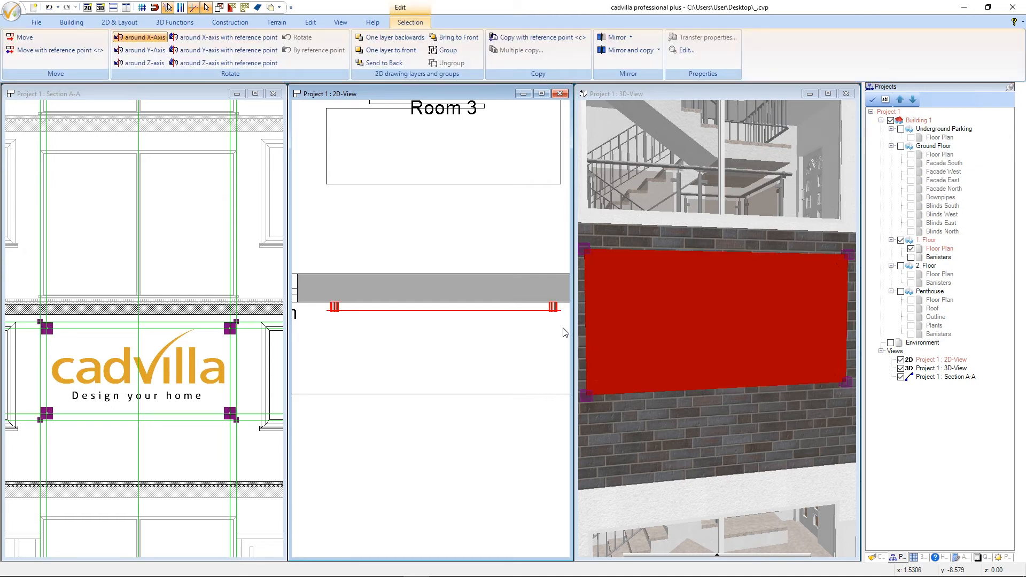
{"action": "right_click", "coordinate": [555, 310]}
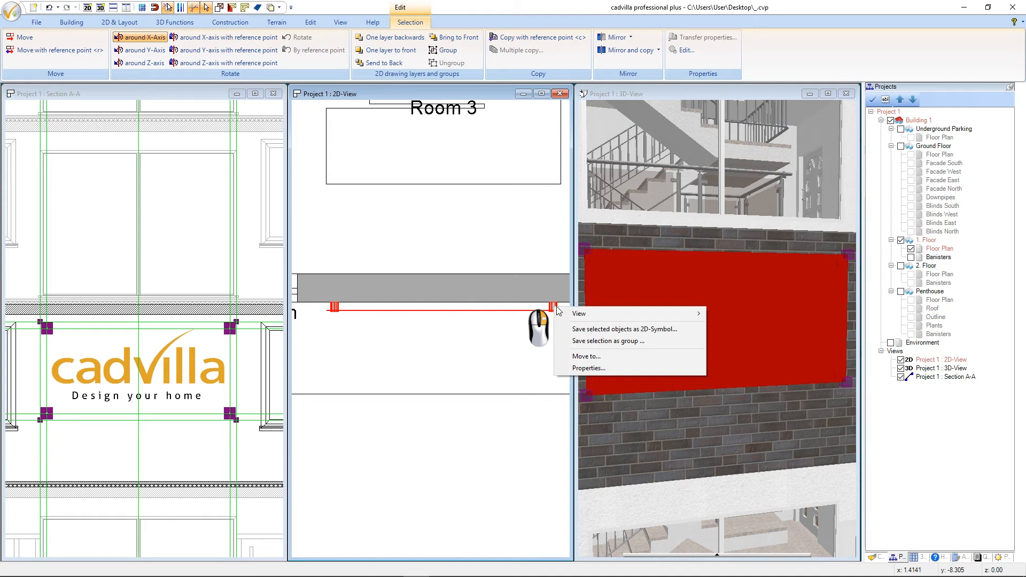
{"action": "left_click", "coordinate": [654, 345]}
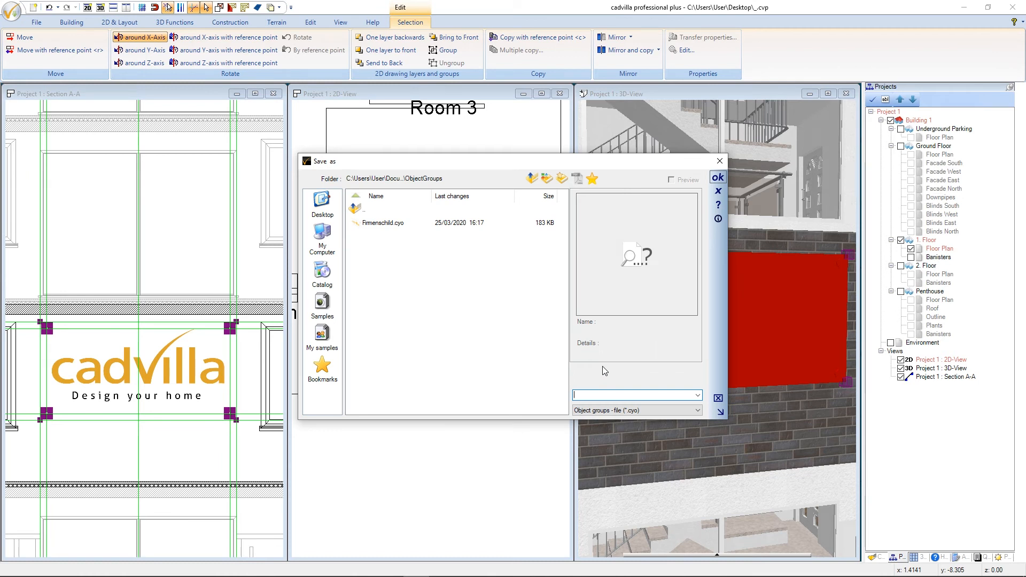
{"action": "type", "text": "Company Sign"}
{"action": "left_click", "coordinate": [718, 178]}
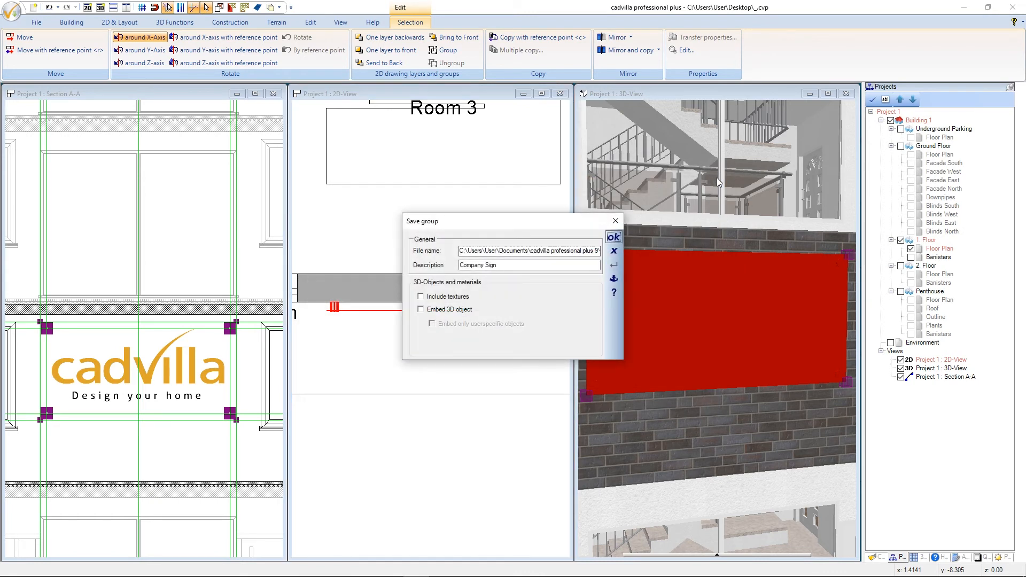
{"action": "left_click_drag", "start_coordinate": [574, 225], "coordinate": [524, 227]}
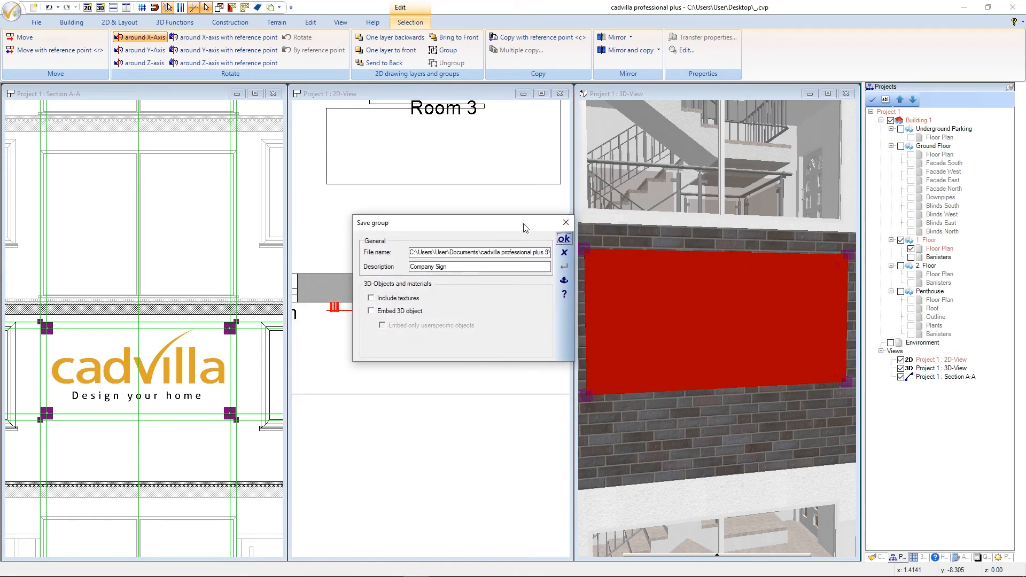
{"action": "left_click", "coordinate": [564, 239]}
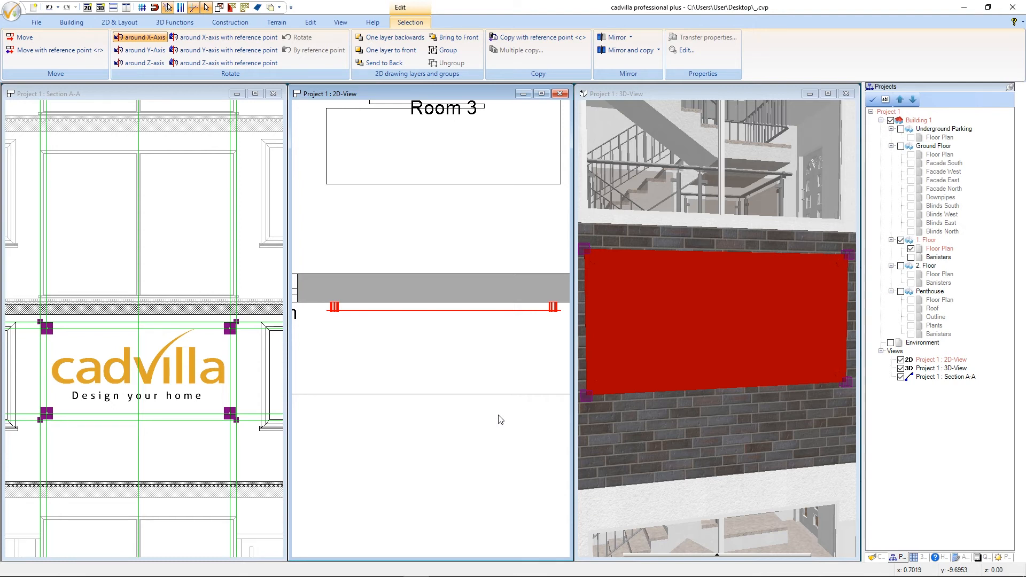
{"action": "key", "text": "Escape"}
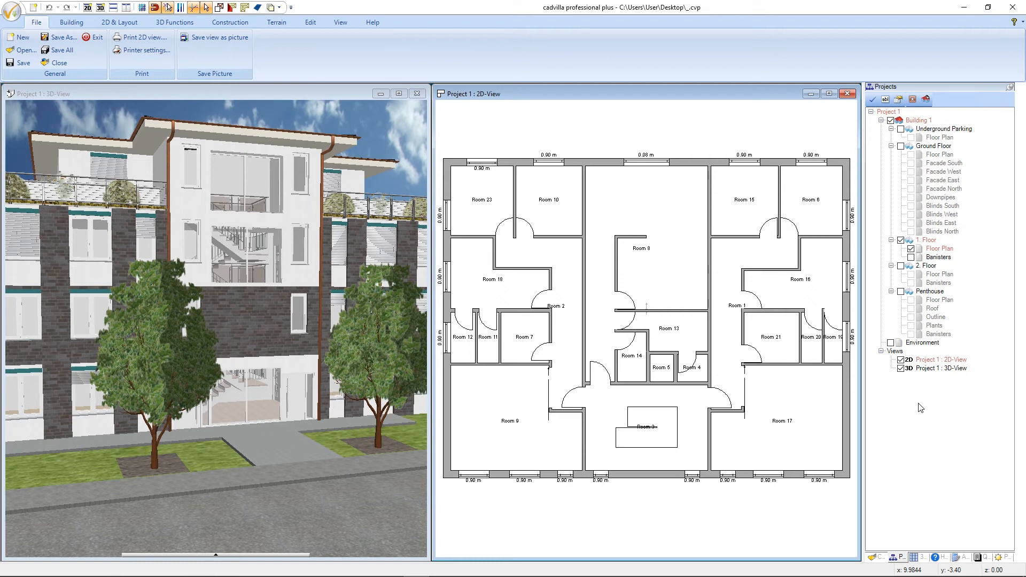
Show the personal object groups in the catalog.
{"action": "left_click", "coordinate": [879, 558]}
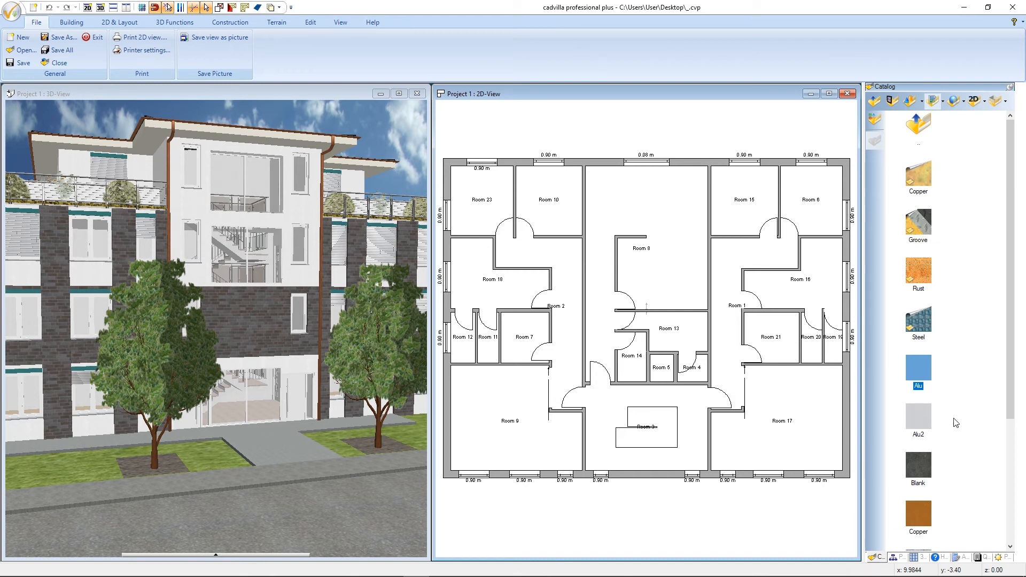
{"action": "left_click", "coordinate": [1006, 101]}
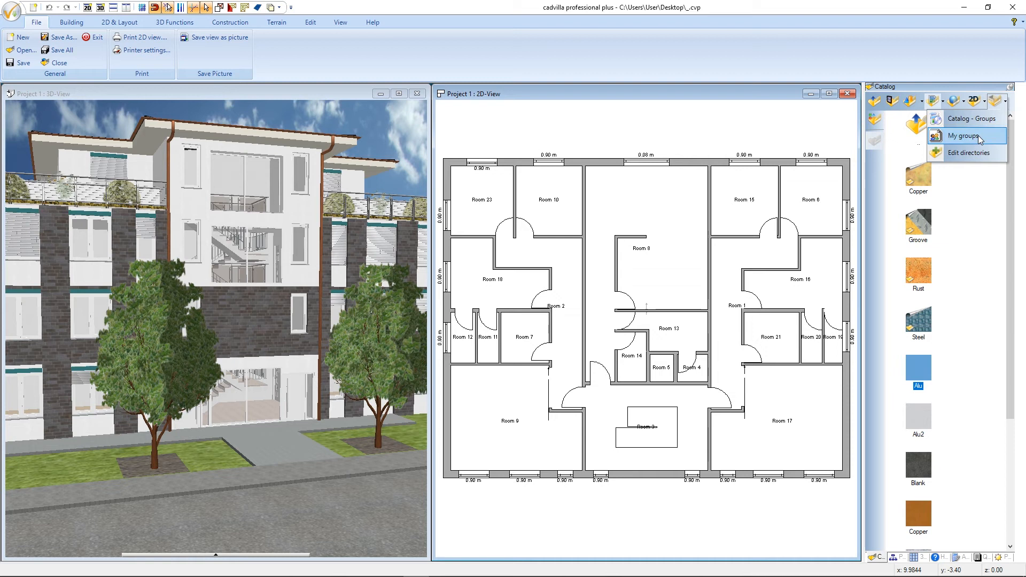
{"action": "left_click", "coordinate": [978, 136]}
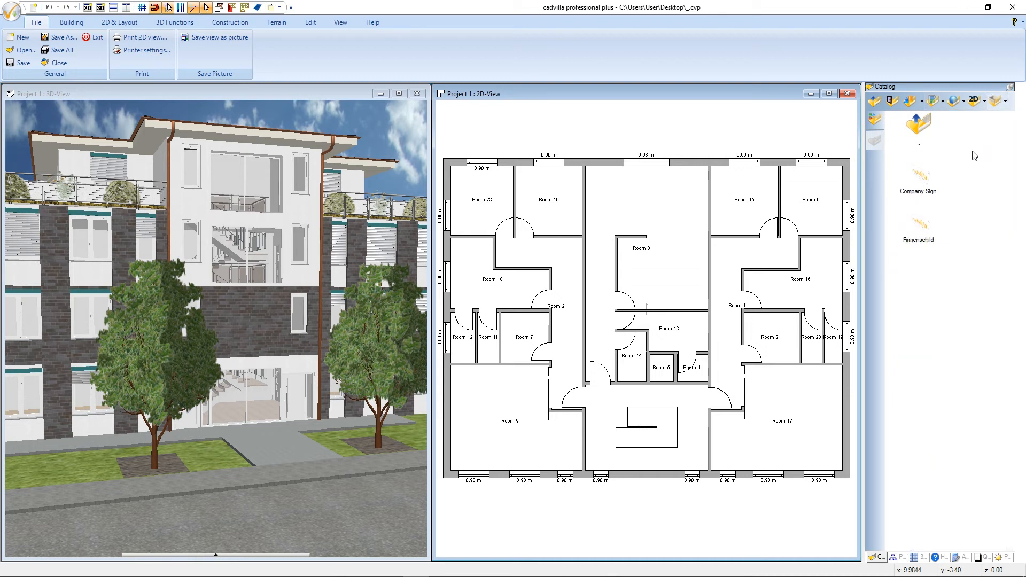
Examine the Company Sign group in its 3D preview, turning and zooming out the model.
{"action": "left_click", "coordinate": [937, 177]}
{"action": "double_click", "coordinate": [929, 178]}
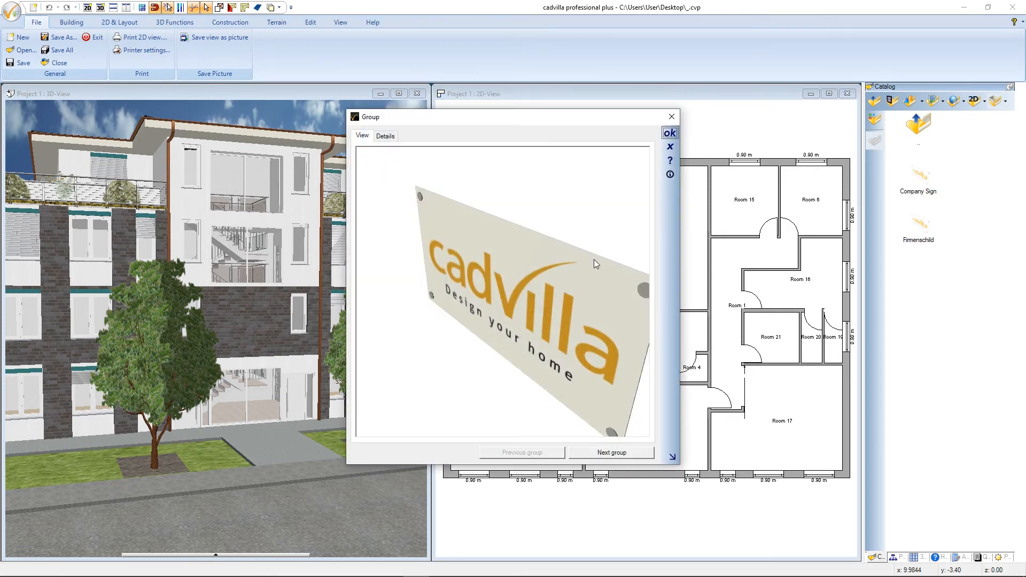
{"action": "left_click_drag", "start_coordinate": [579, 305], "coordinate": [598, 286]}
{"action": "right_click_drag", "start_coordinate": [552, 299], "coordinate": [559, 262]}
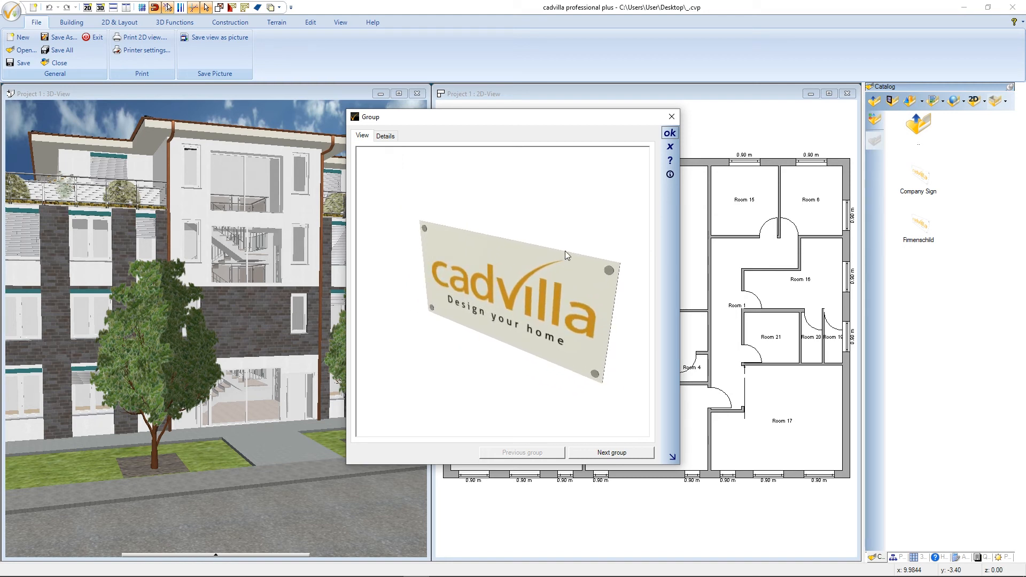
{"action": "left_click", "coordinate": [670, 134]}
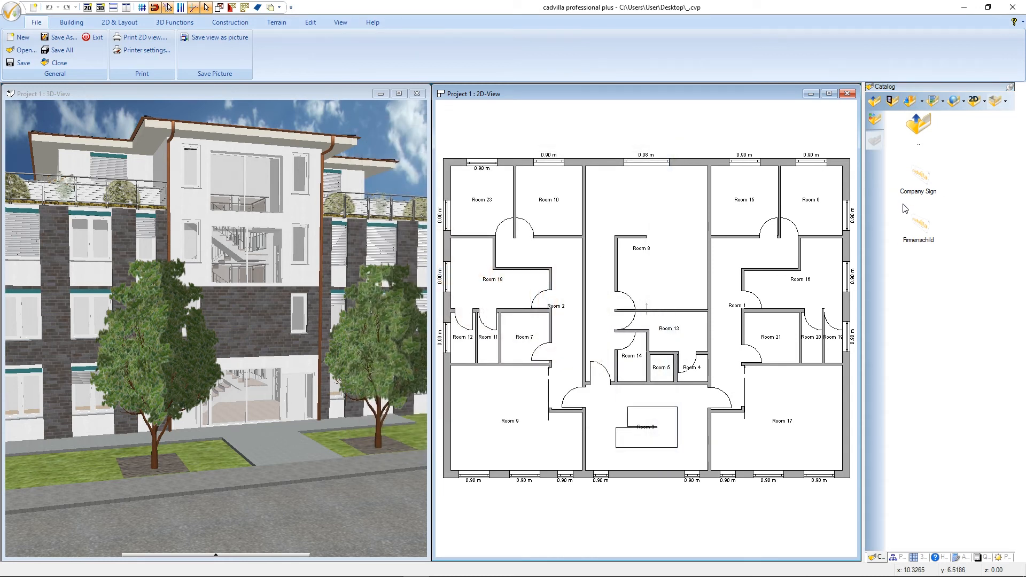
Insert the Company Sign group in the 2D plan, in front of the facade wall of Room 3.
{"action": "left_click", "coordinate": [925, 184]}
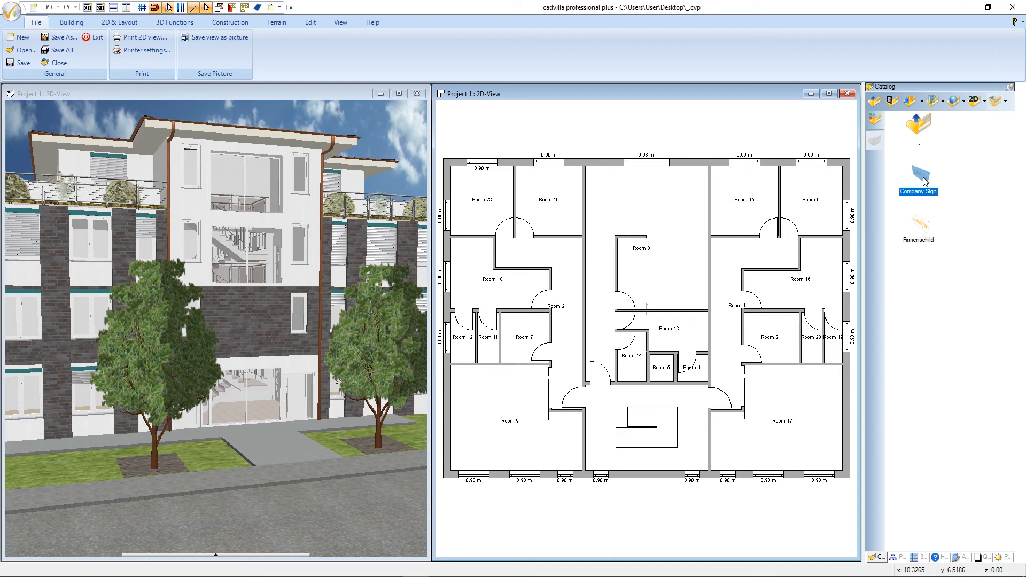
{"action": "left_click_drag", "start_coordinate": [925, 181], "coordinate": [647, 525]}
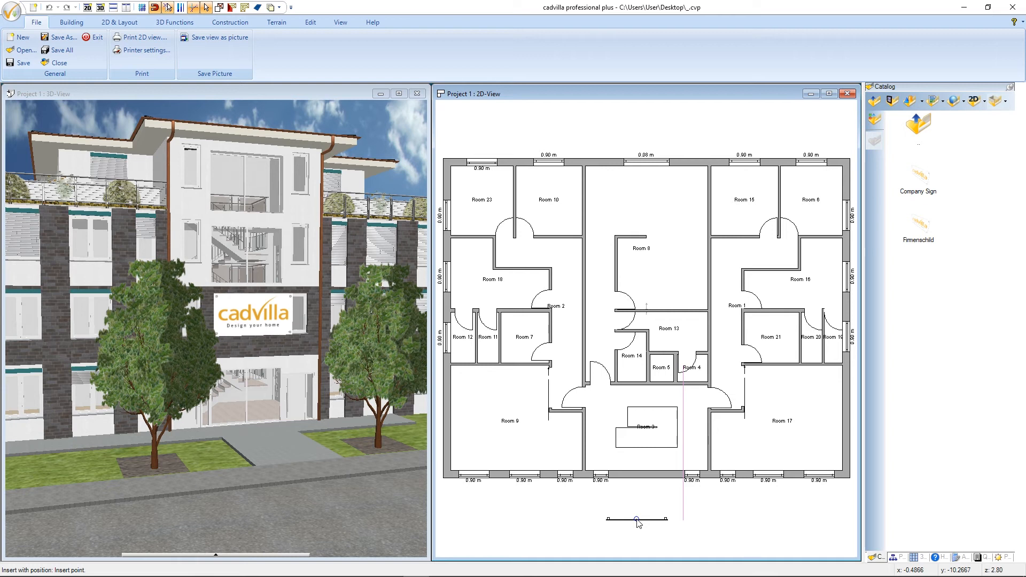
{"action": "left_click", "coordinate": [640, 493]}
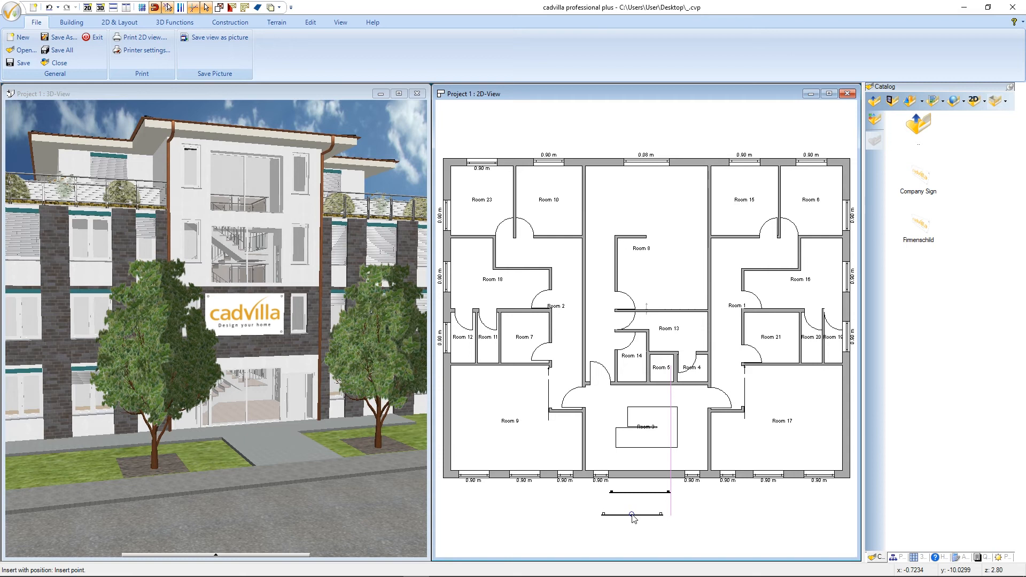
{"action": "key", "text": "Escape"}
Move the sign with a reference point on its surface line onto the outer edge of Room 3's facade wall and deselect it.
{"action": "scroll", "coordinate": [635, 518], "scroll_direction": "up", "scroll_amount": 3}
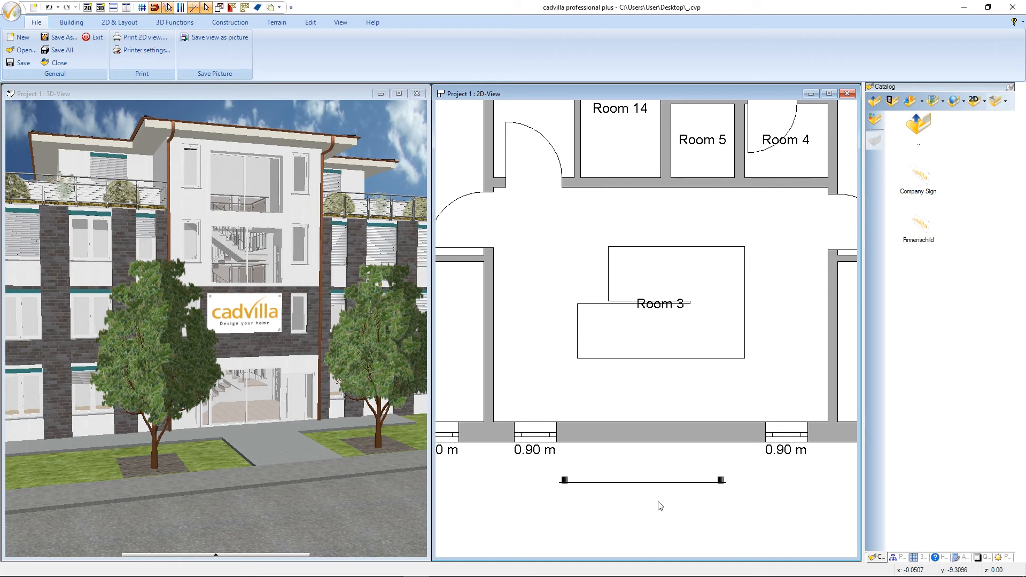
{"action": "left_click", "coordinate": [721, 483]}
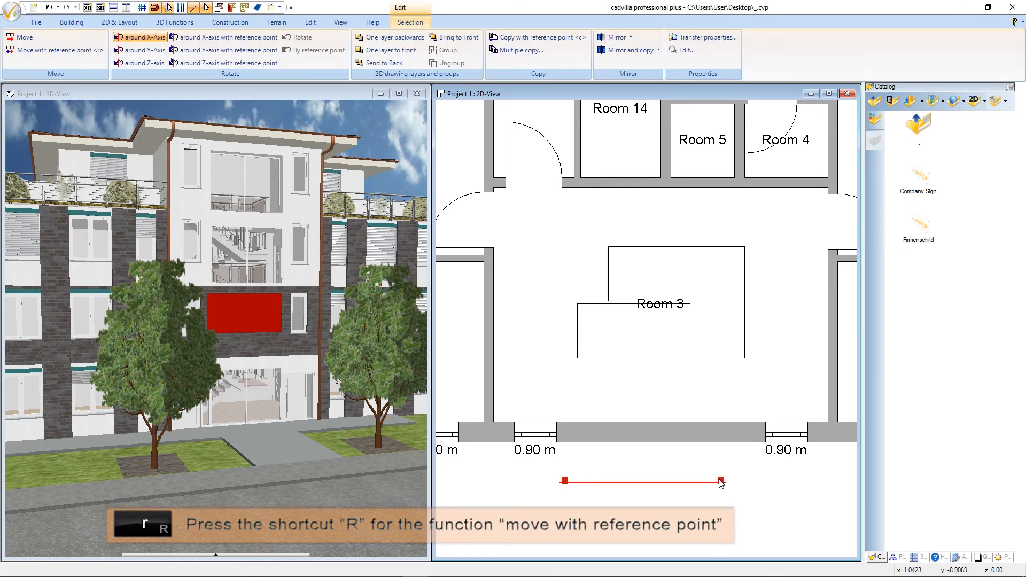
{"action": "scroll", "coordinate": [719, 486], "scroll_direction": "up", "scroll_amount": 1}
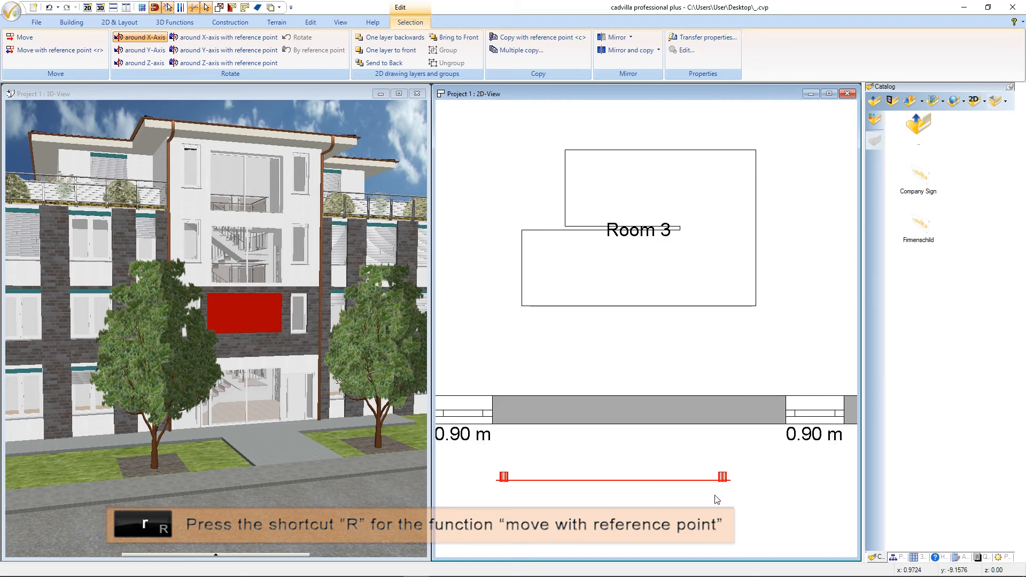
{"action": "key", "text": "r"}
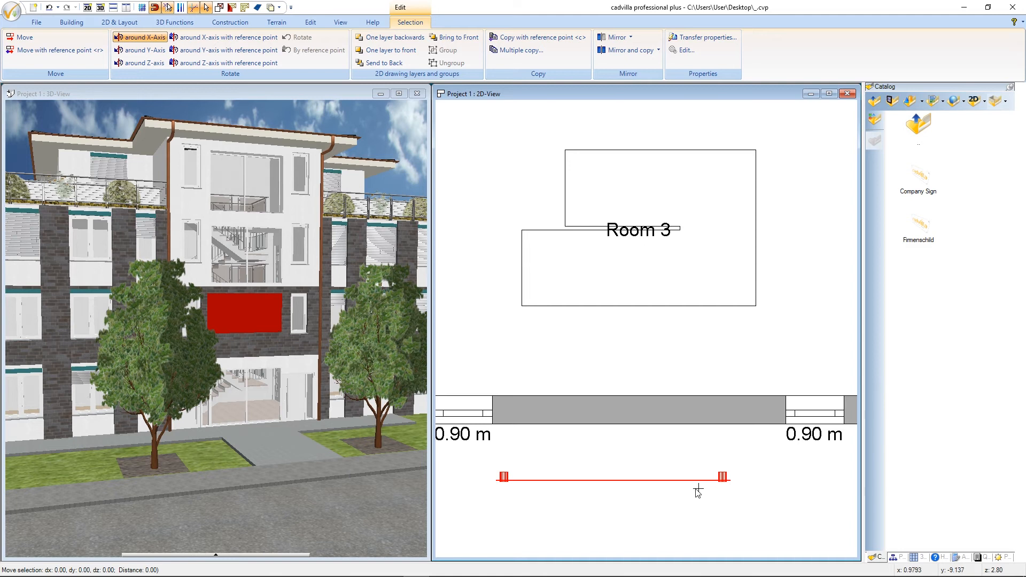
{"action": "scroll", "coordinate": [588, 483], "scroll_direction": "up", "scroll_amount": 3}
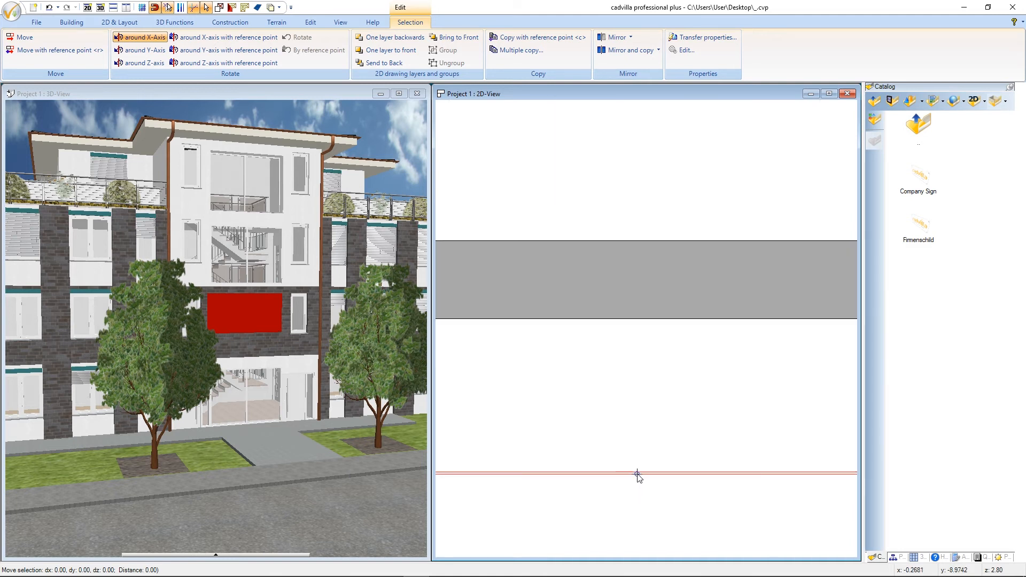
{"action": "left_click", "coordinate": [631, 474]}
{"action": "scroll", "coordinate": [630, 475], "scroll_direction": "down", "scroll_amount": 2}
{"action": "scroll", "coordinate": [631, 480], "scroll_direction": "down", "scroll_amount": 1}
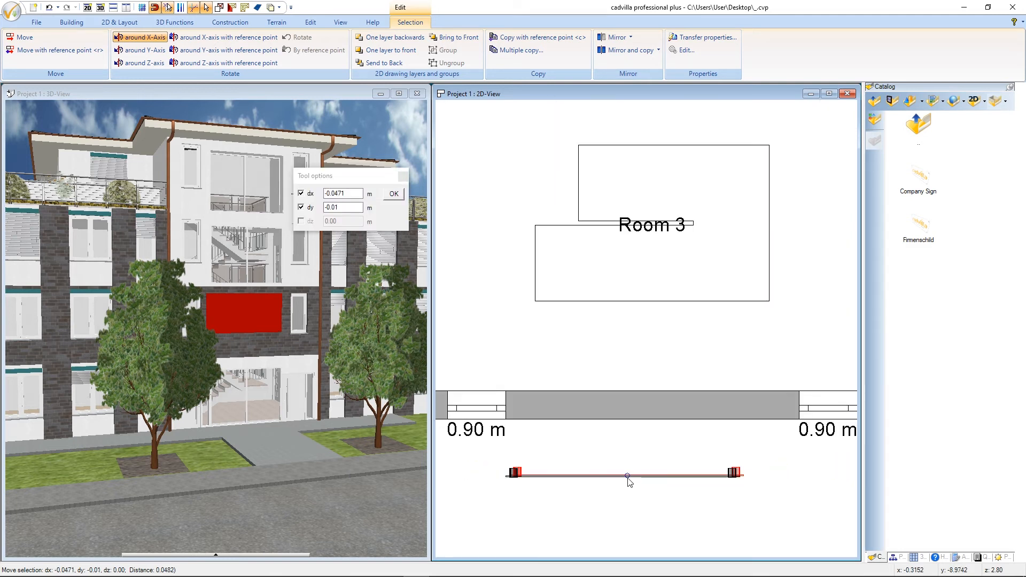
{"action": "scroll", "coordinate": [650, 433], "scroll_direction": "up", "scroll_amount": 1}
{"action": "scroll", "coordinate": [650, 432], "scroll_direction": "up", "scroll_amount": 1}
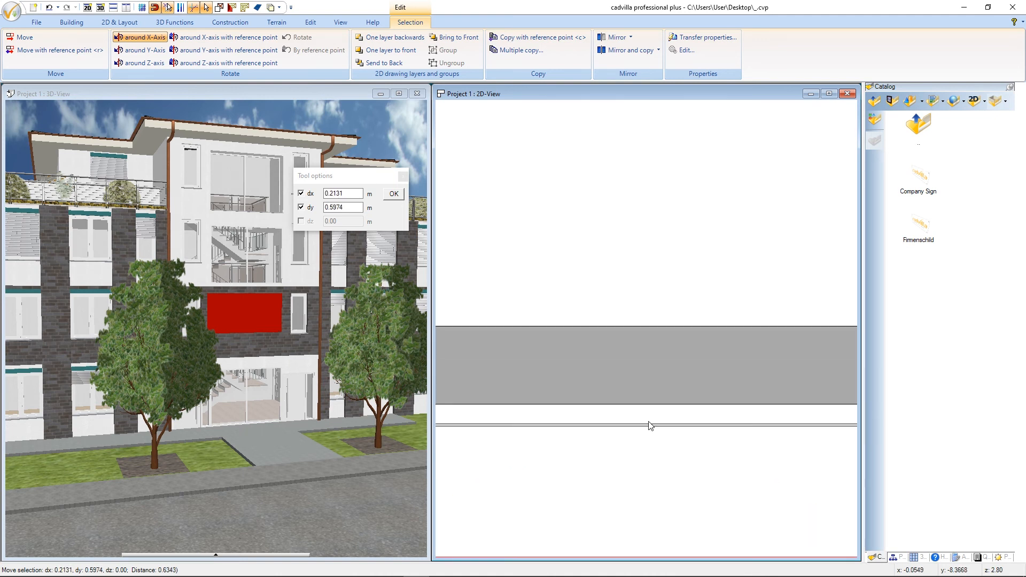
{"action": "left_click", "coordinate": [654, 409]}
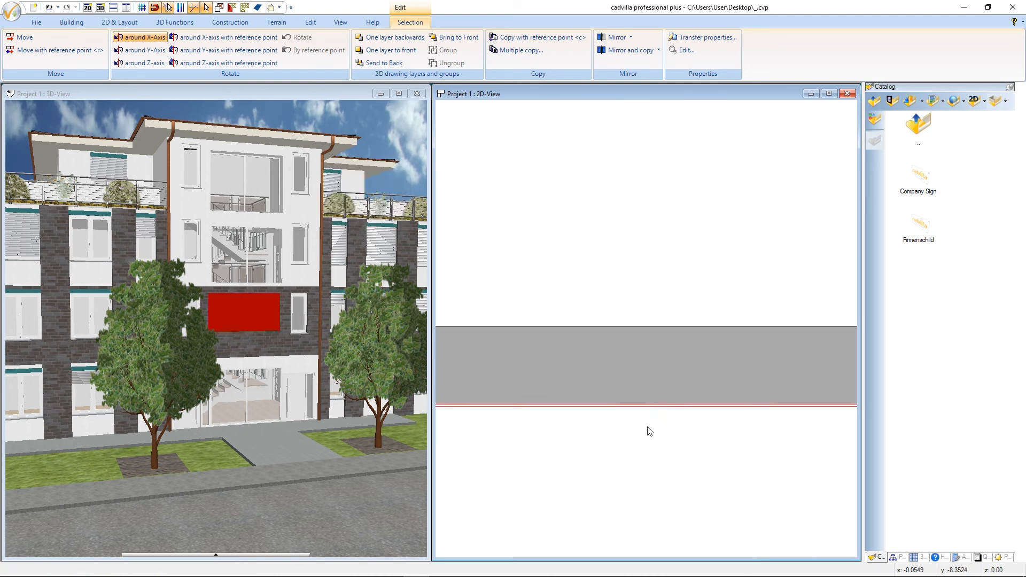
{"action": "scroll", "coordinate": [647, 442], "scroll_direction": "down", "scroll_amount": 3}
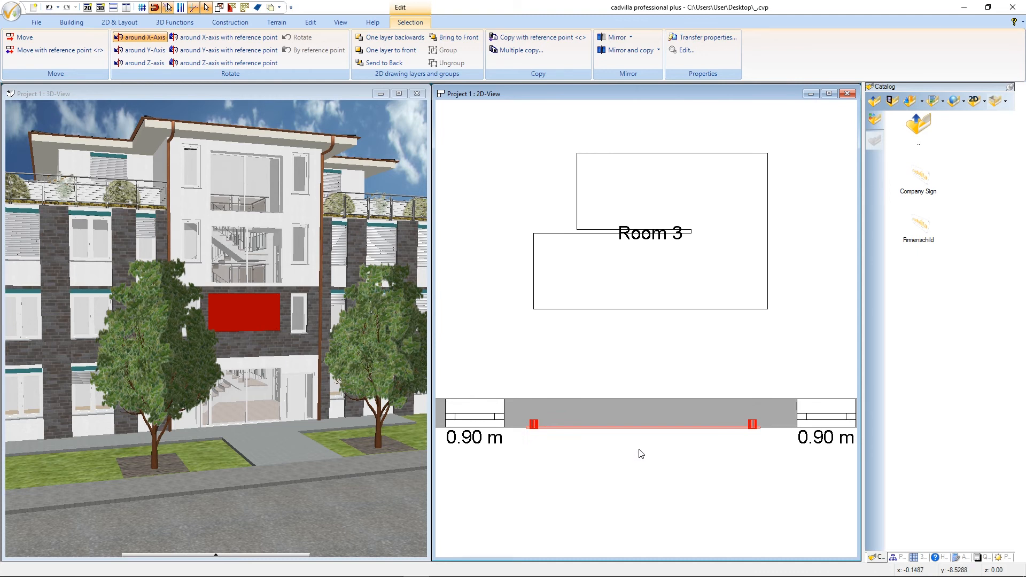
{"action": "left_click", "coordinate": [642, 454]}
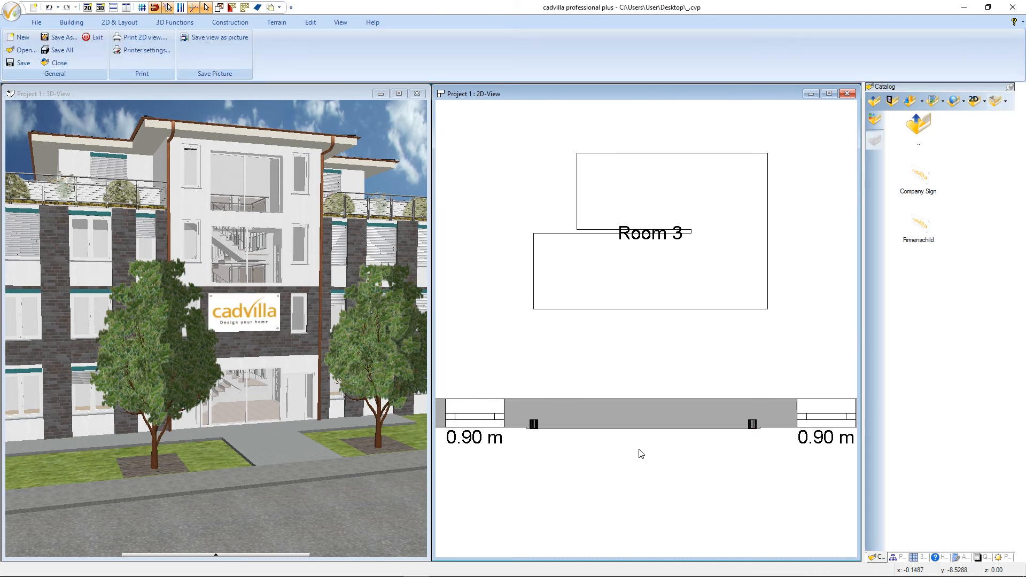
Move the sign along the facade with the Centre point aid so it sits midway between the two windows of Room 3.
{"action": "scroll", "coordinate": [642, 454], "scroll_direction": "up", "scroll_amount": 1}
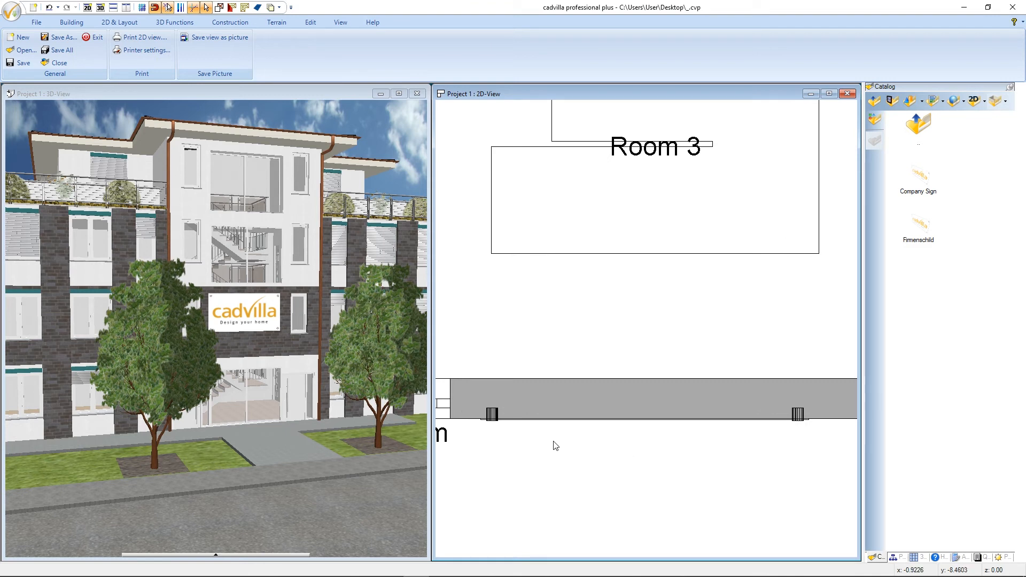
{"action": "left_click", "coordinate": [491, 414]}
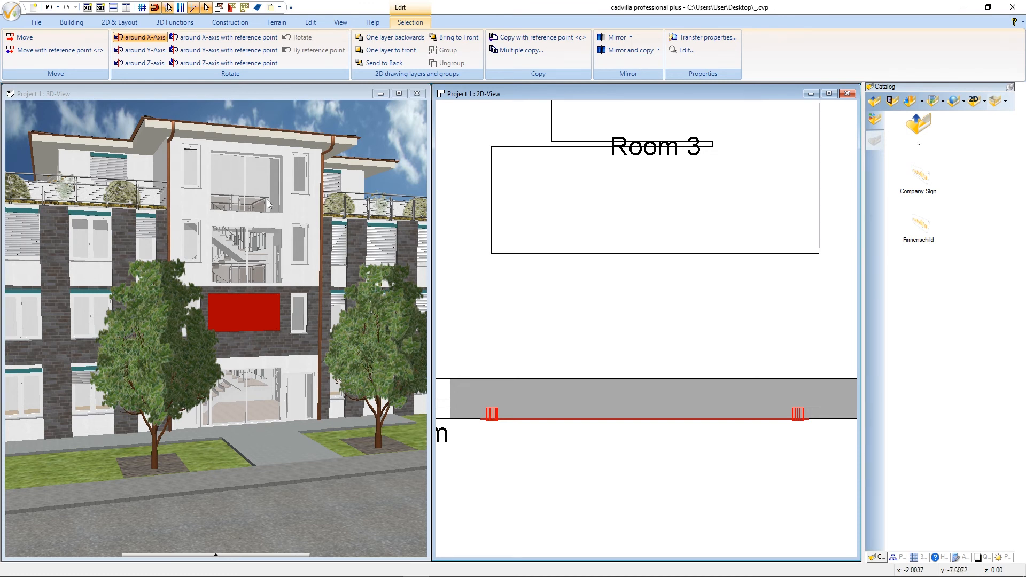
{"action": "left_click", "coordinate": [24, 38]}
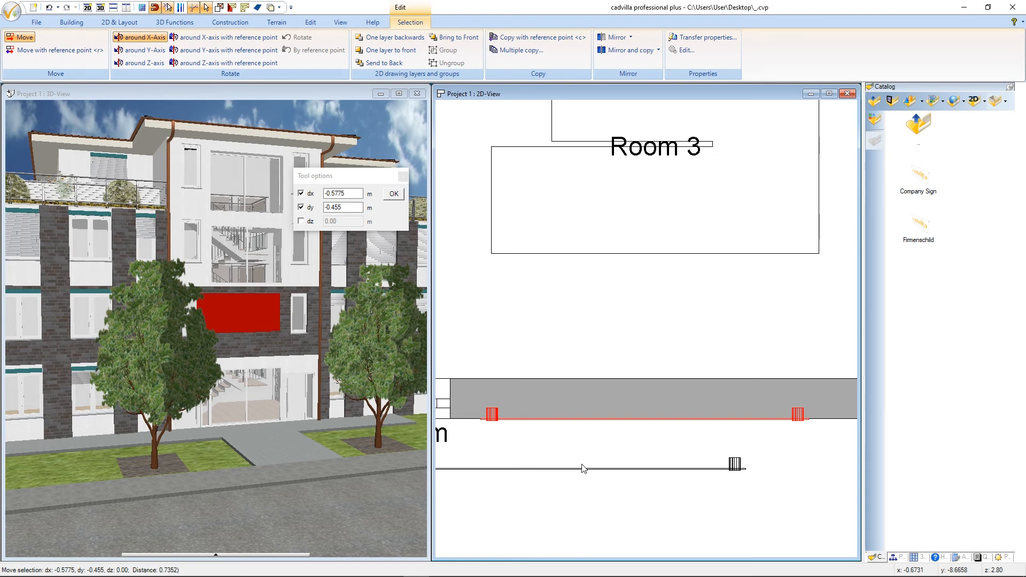
{"action": "right_click", "coordinate": [584, 468]}
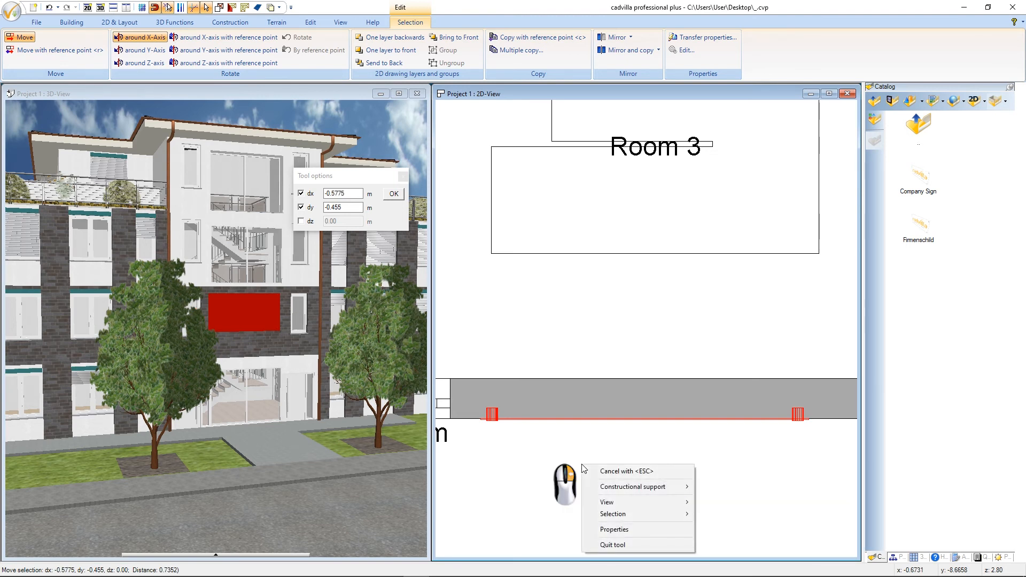
{"action": "mouse_move", "coordinate": [614, 488]}
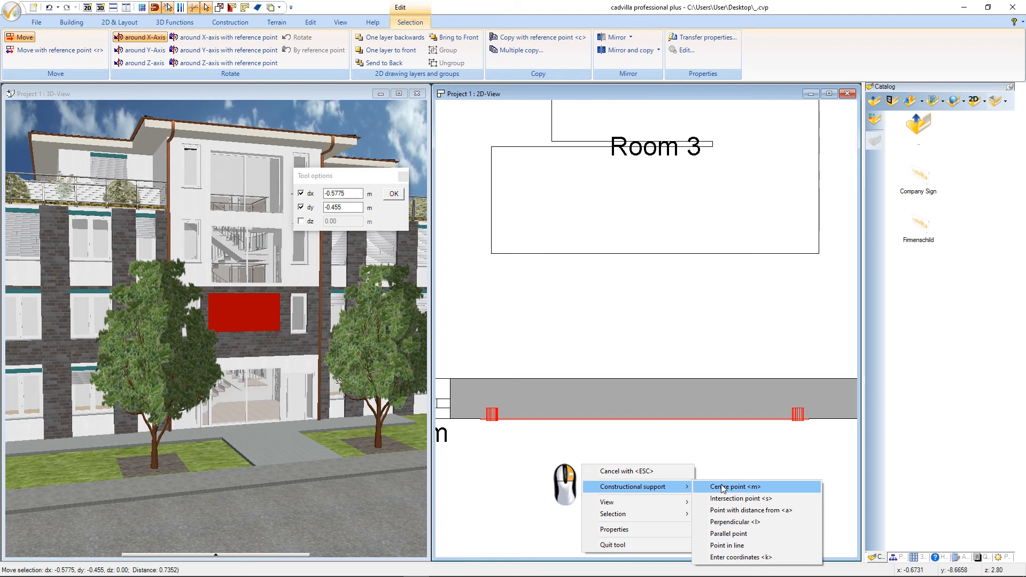
{"action": "left_click", "coordinate": [781, 490]}
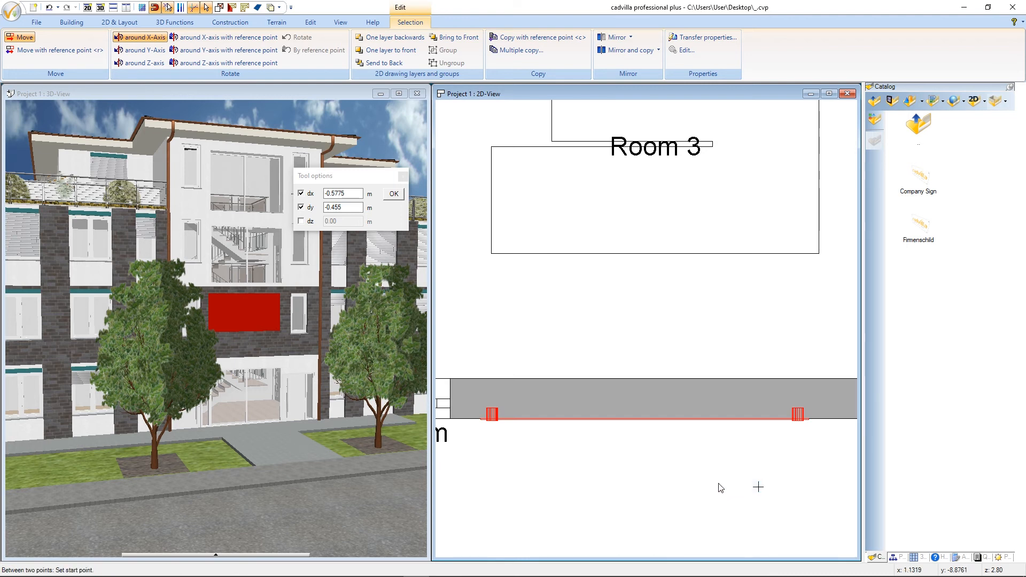
{"action": "scroll", "coordinate": [577, 476], "scroll_direction": "down", "scroll_amount": 4}
{"action": "left_click", "coordinate": [553, 460]}
{"action": "left_click", "coordinate": [700, 459]}
{"action": "scroll", "coordinate": [641, 508], "scroll_direction": "up", "scroll_amount": 2}
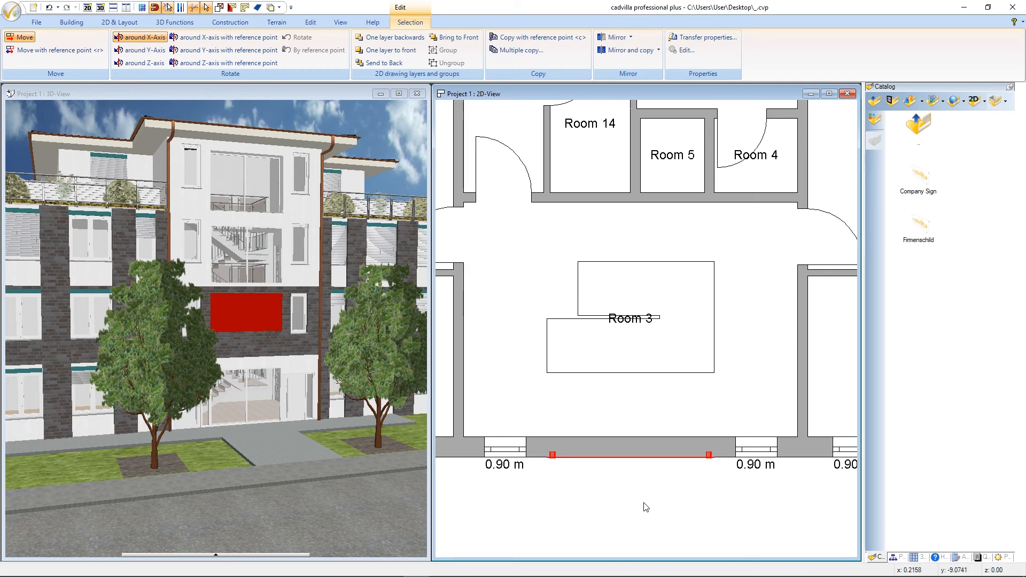
Separate the Company Sign group on Room 3's facade into its individual elements and deselect them.
{"action": "left_click", "coordinate": [647, 506]}
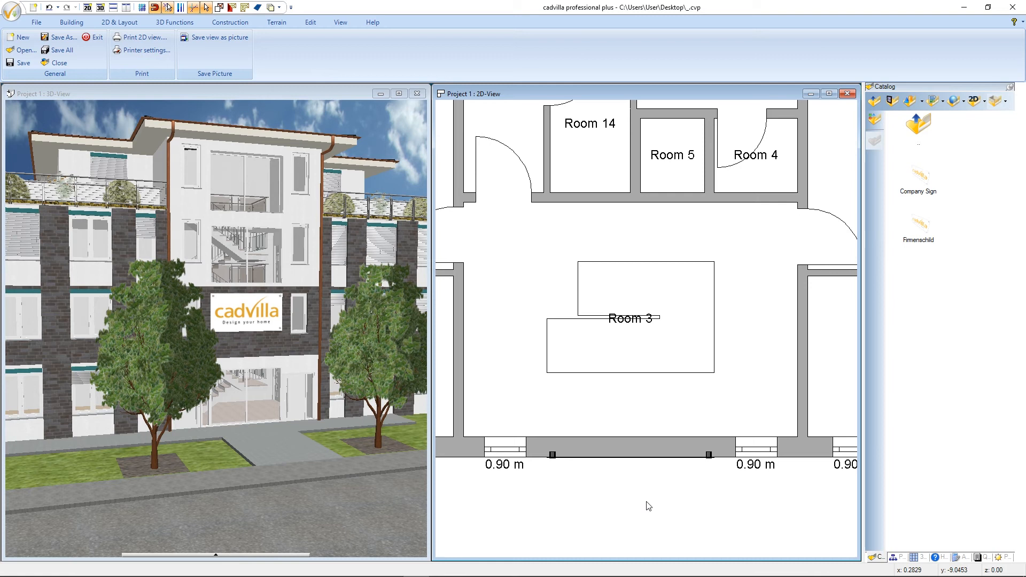
{"action": "left_click", "coordinate": [553, 456]}
{"action": "right_click", "coordinate": [553, 456]}
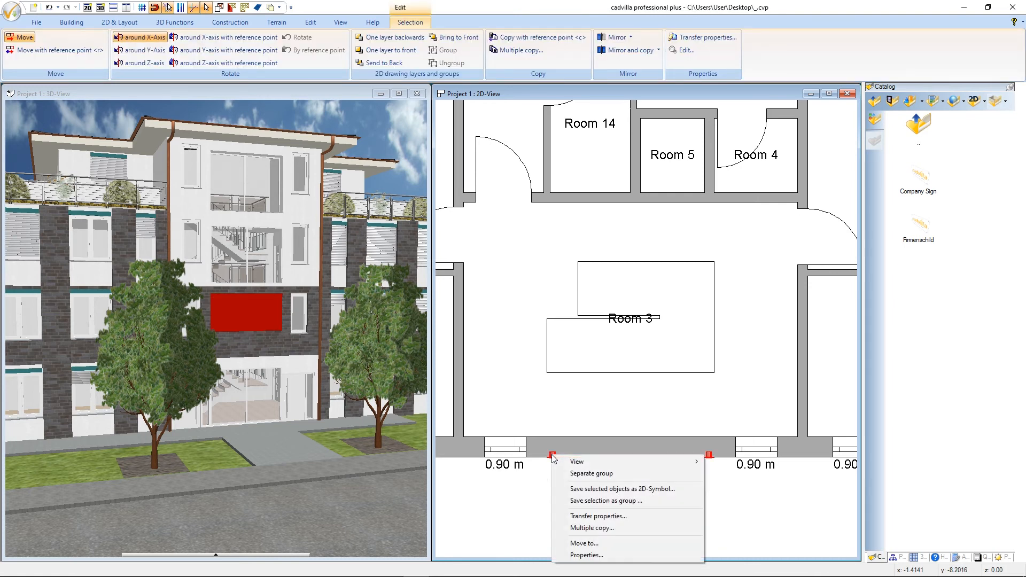
{"action": "left_click", "coordinate": [644, 474]}
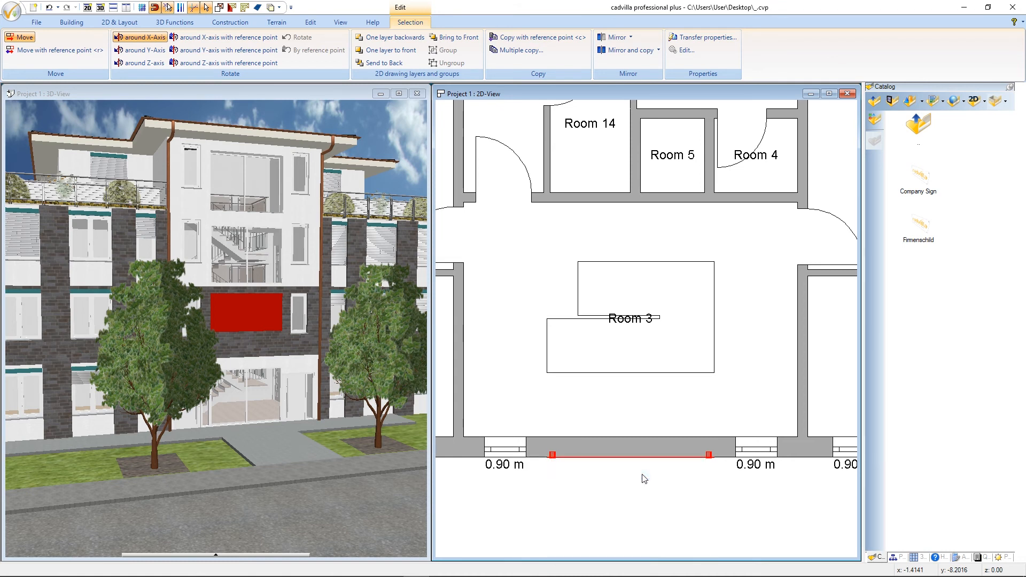
{"action": "left_click", "coordinate": [643, 475]}
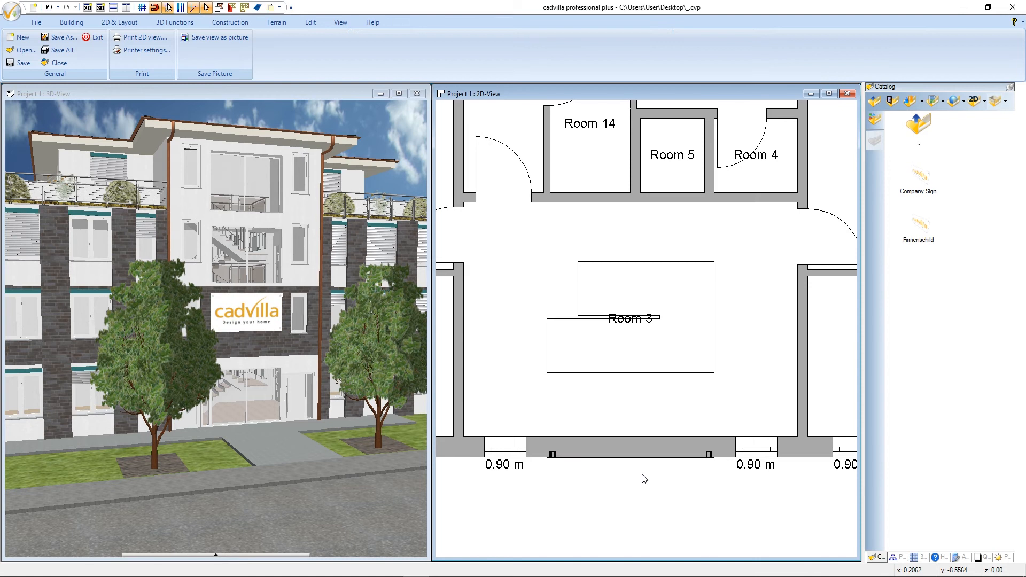
Delete the spacers at both ends of the sign in the 2D plan, leaving only the sign surface.
{"action": "scroll", "coordinate": [643, 475], "scroll_direction": "up", "scroll_amount": 1}
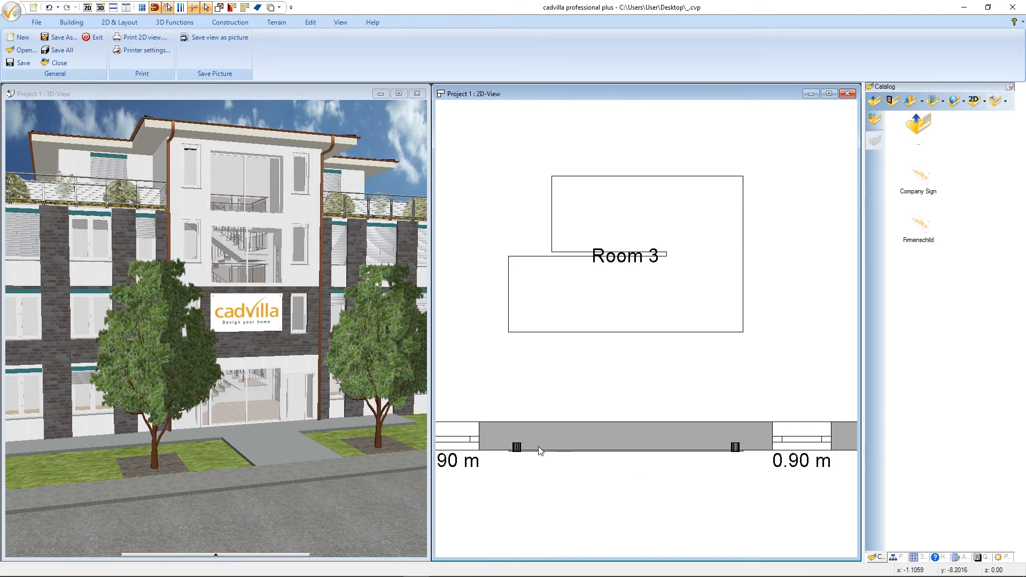
{"action": "left_click", "coordinate": [518, 446]}
{"action": "left_click", "coordinate": [518, 445]}
{"action": "left_click_drag", "start_coordinate": [517, 448], "coordinate": [734, 448]}
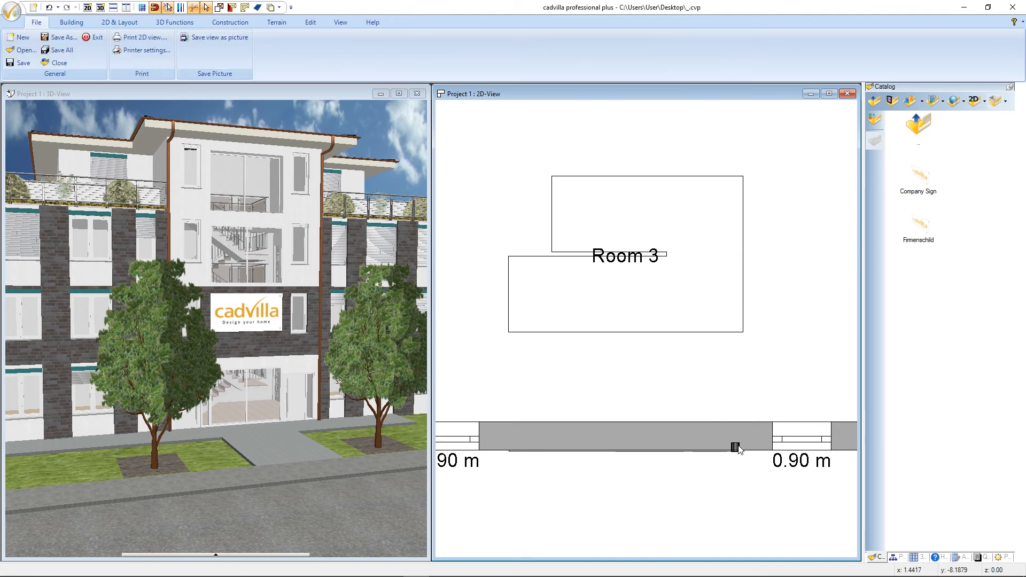
{"action": "left_click", "coordinate": [736, 447]}
{"action": "left_click", "coordinate": [735, 448]}
{"action": "left_click", "coordinate": [736, 448]}
{"action": "left_click", "coordinate": [735, 448]}
Change the 3D texture of the sign surface's Tiles material to Logo_PNG.png, apply it and deselect the surface.
{"action": "left_click", "coordinate": [686, 452]}
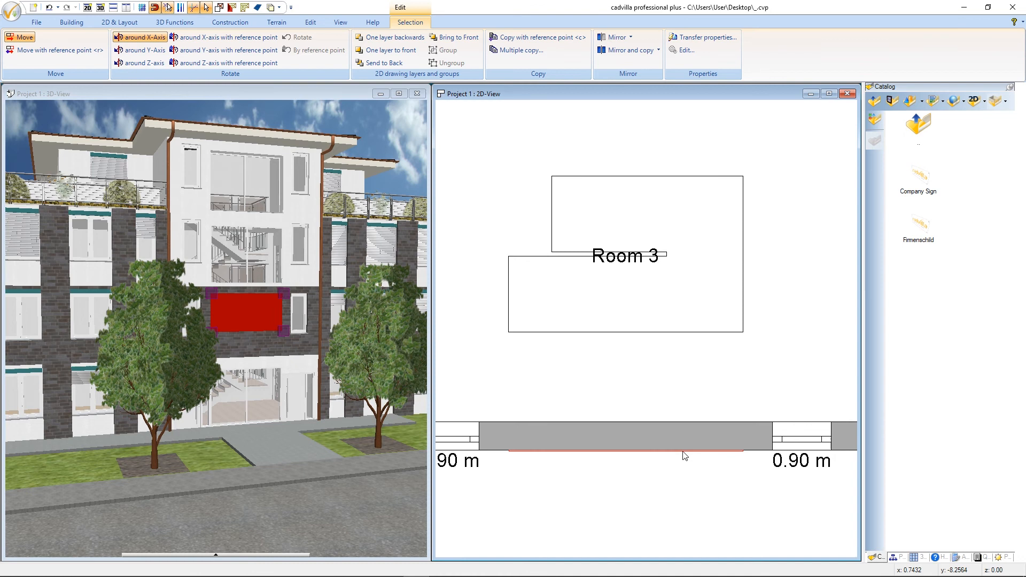
{"action": "right_click", "coordinate": [686, 456]}
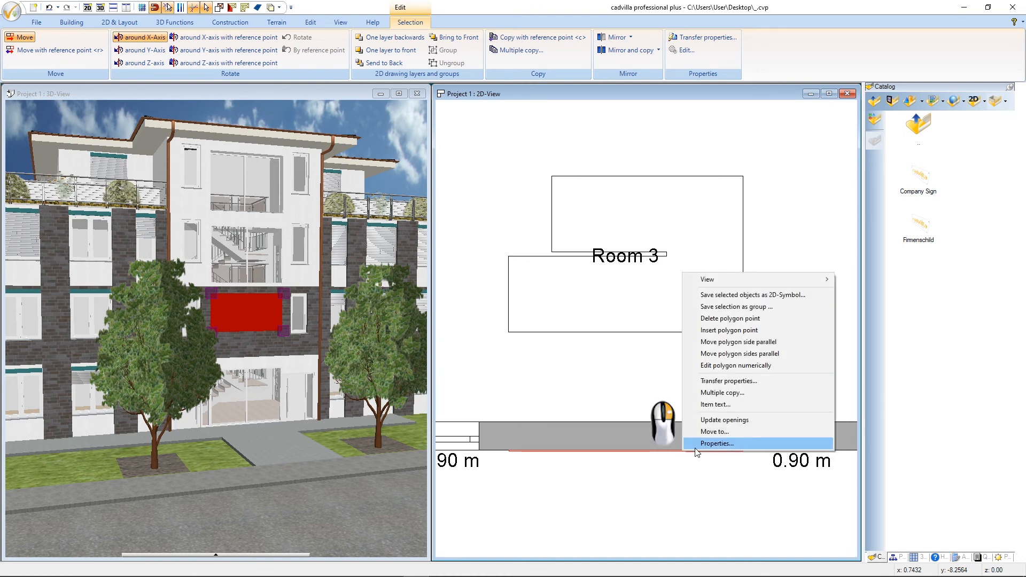
{"action": "left_click", "coordinate": [697, 444]}
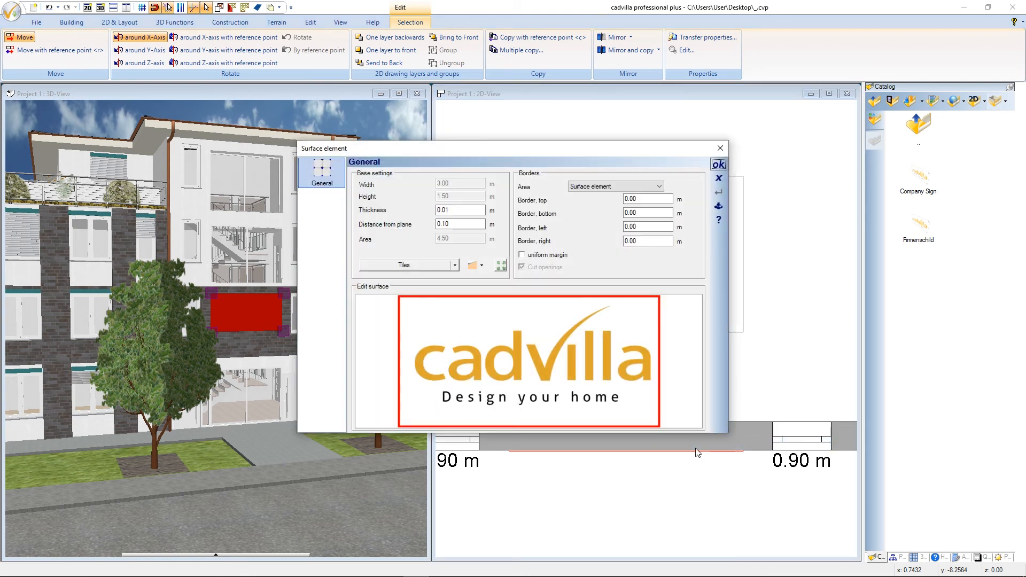
{"action": "left_click", "coordinate": [432, 267]}
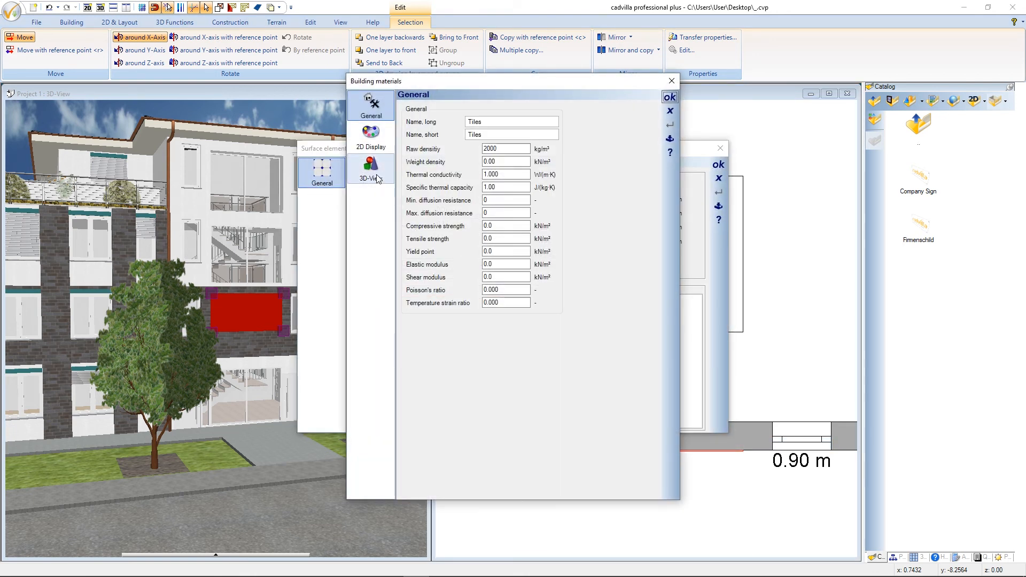
{"action": "left_click", "coordinate": [377, 178]}
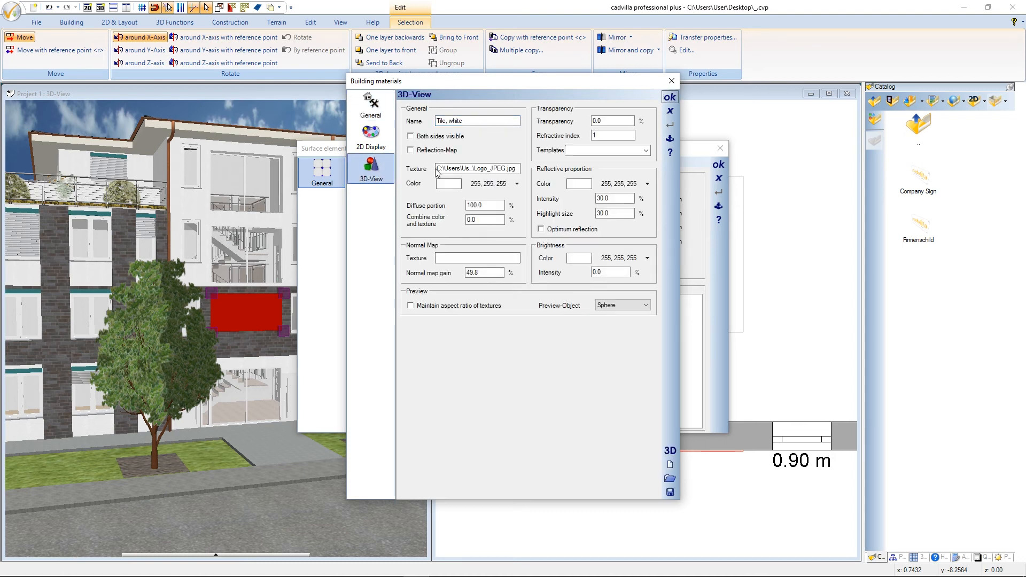
{"action": "left_click", "coordinate": [448, 170]}
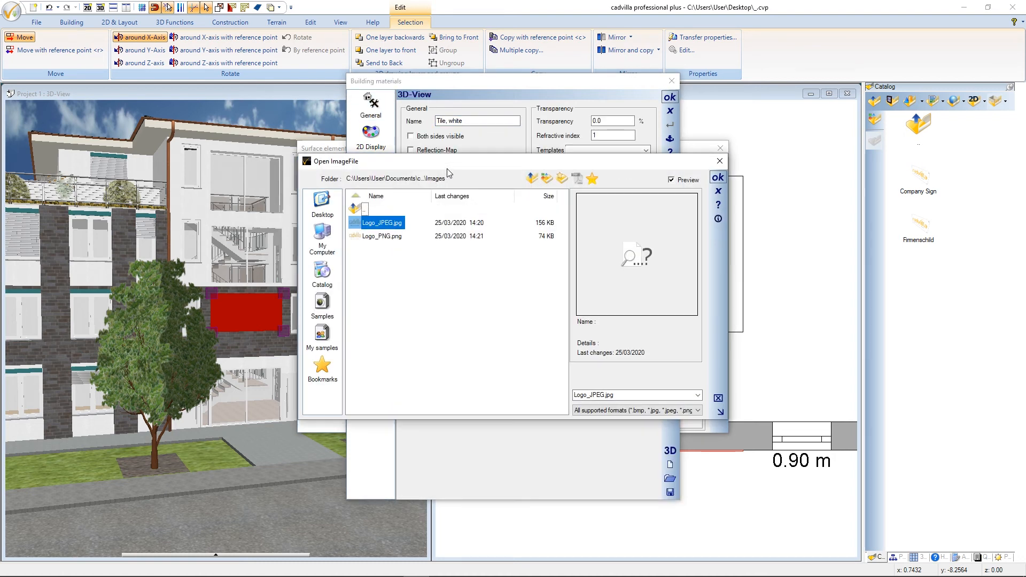
{"action": "left_click", "coordinate": [393, 237]}
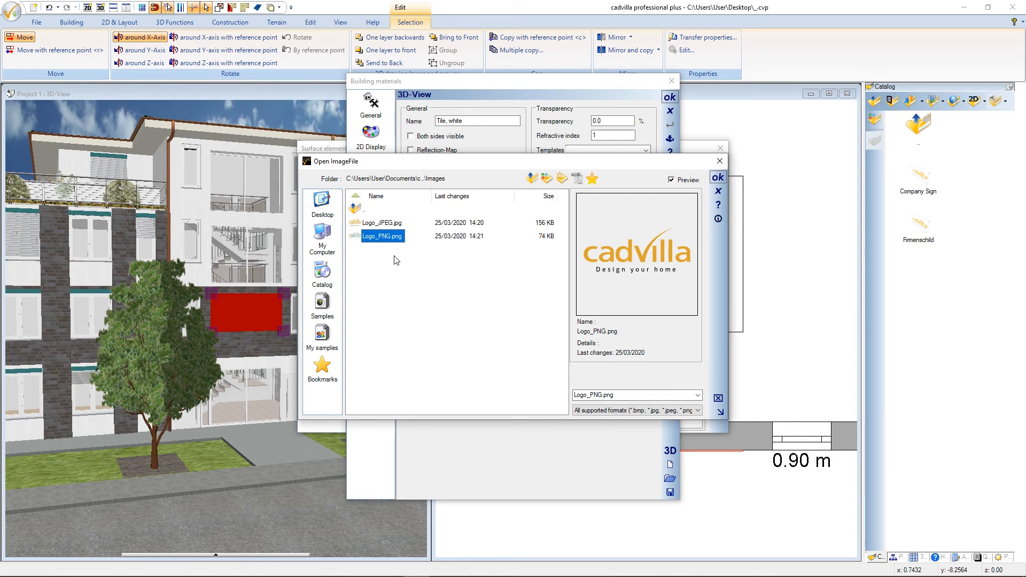
{"action": "left_click", "coordinate": [717, 178]}
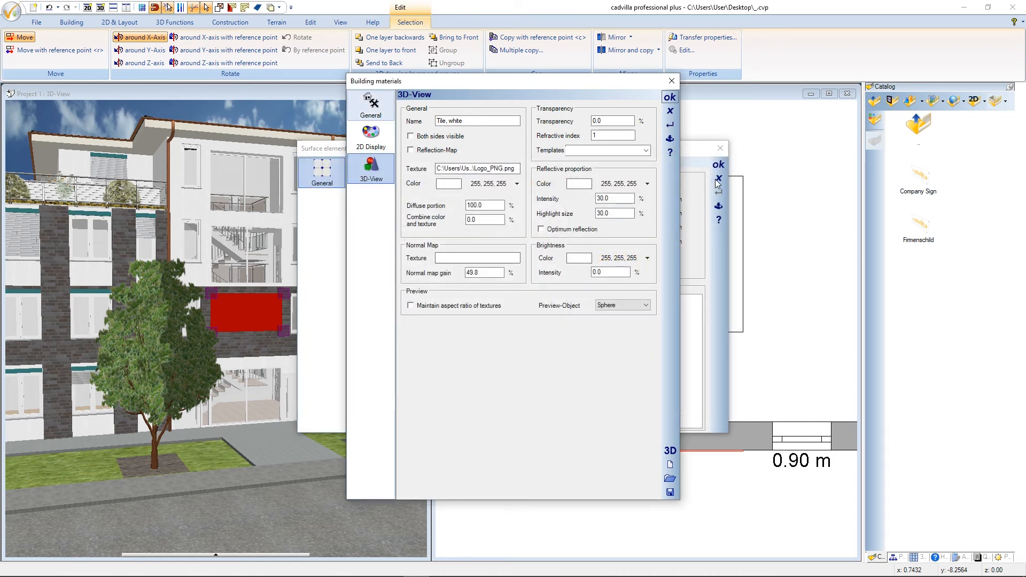
{"action": "left_click", "coordinate": [670, 98]}
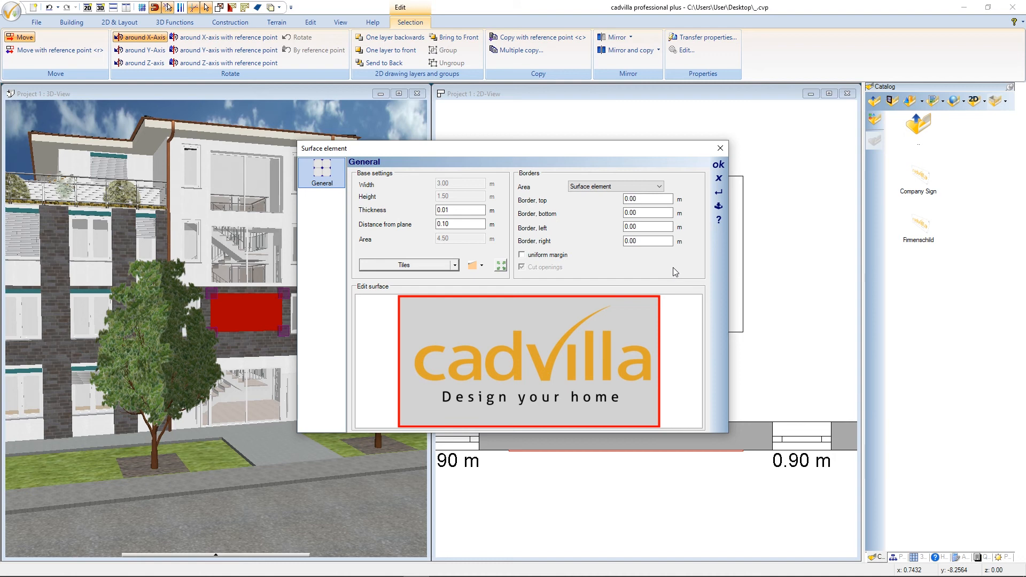
{"action": "left_click", "coordinate": [720, 168]}
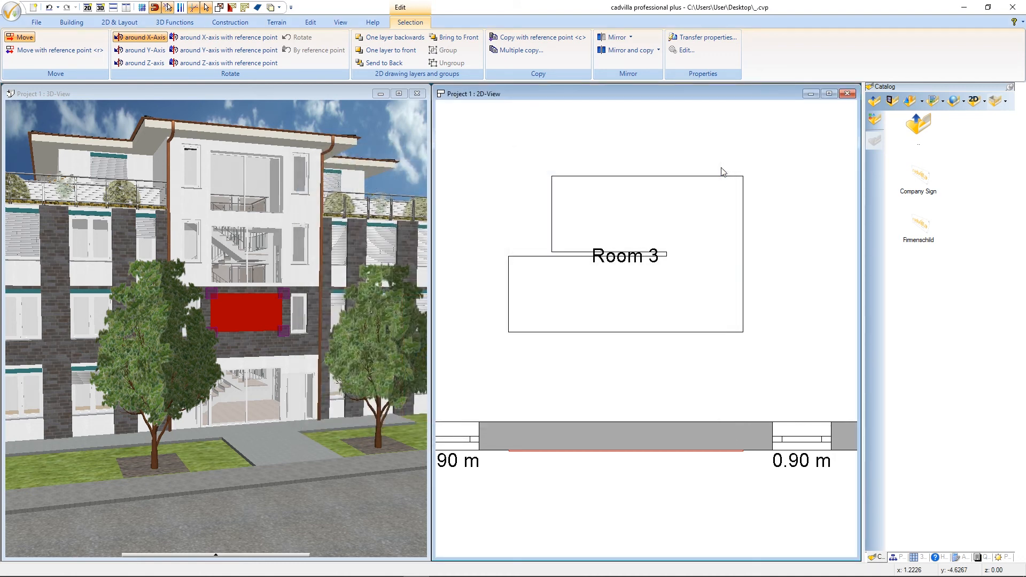
{"action": "left_click", "coordinate": [690, 480]}
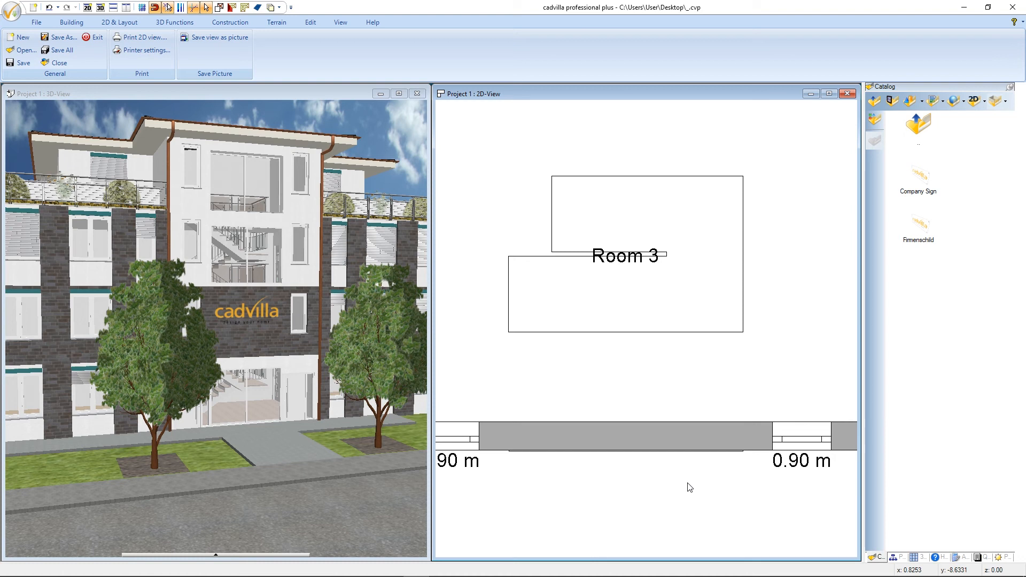
Create a new section view with its line just outside Room 3's facade, spanning the two windows and looking toward the wall.
{"action": "left_click", "coordinate": [239, 91]}
{"action": "scroll", "coordinate": [253, 304], "scroll_direction": "up", "scroll_amount": 2}
{"action": "scroll", "coordinate": [255, 314], "scroll_direction": "up", "scroll_amount": 4}
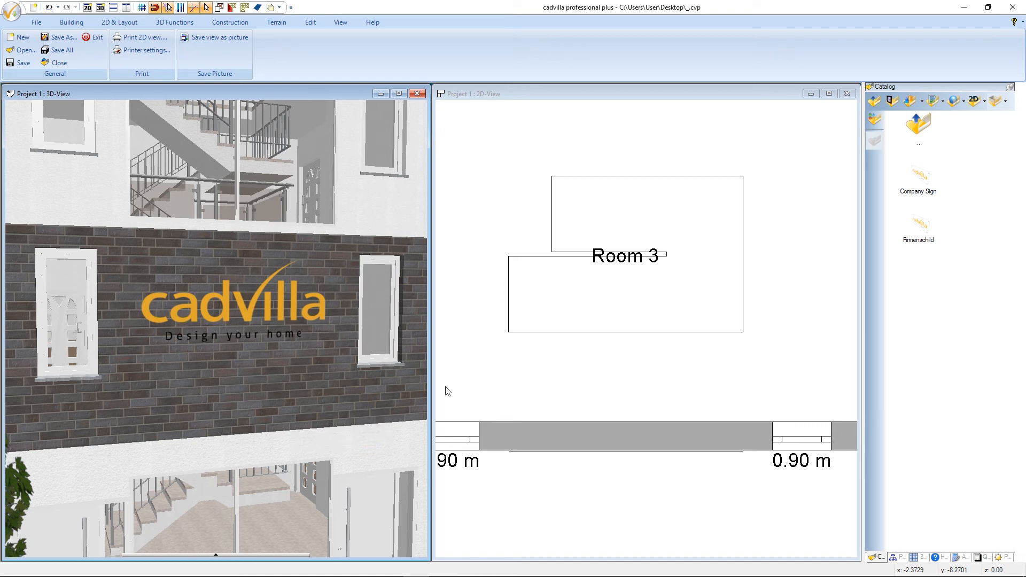
{"action": "left_click", "coordinate": [626, 103]}
{"action": "scroll", "coordinate": [625, 307], "scroll_direction": "down", "scroll_amount": 2}
{"action": "scroll", "coordinate": [631, 353], "scroll_direction": "down", "scroll_amount": 1}
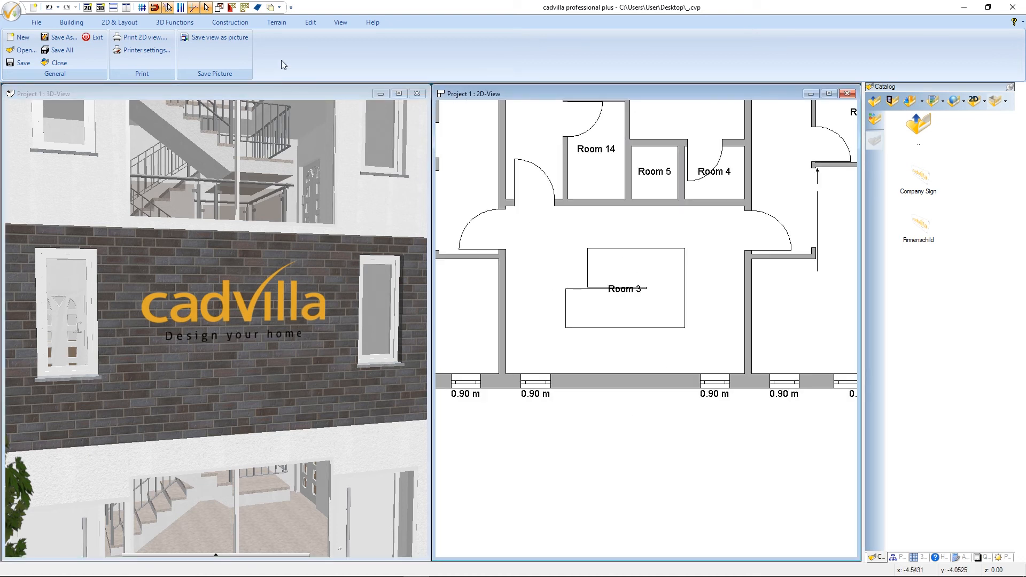
{"action": "left_click", "coordinate": [340, 22]}
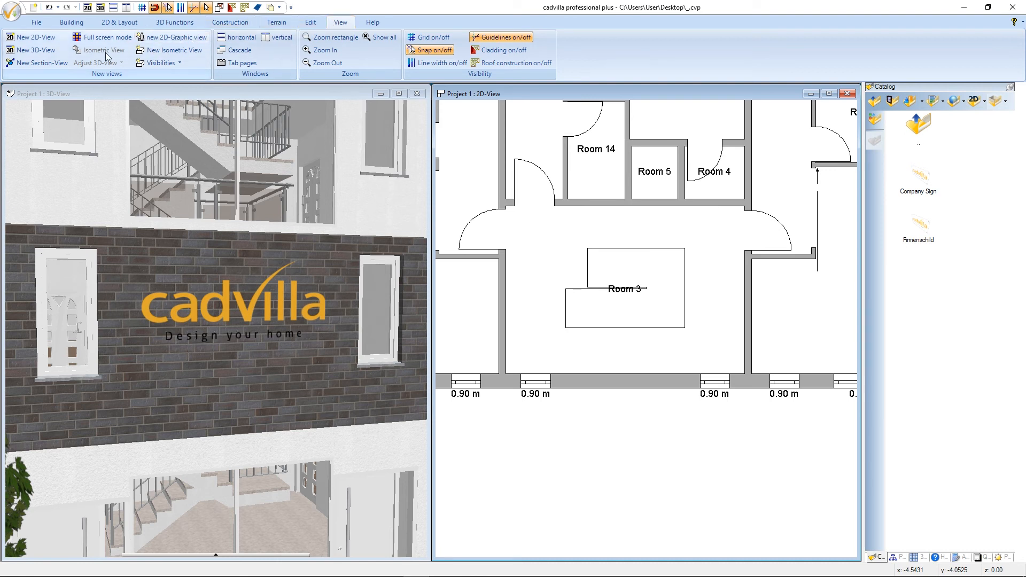
{"action": "left_click", "coordinate": [63, 64]}
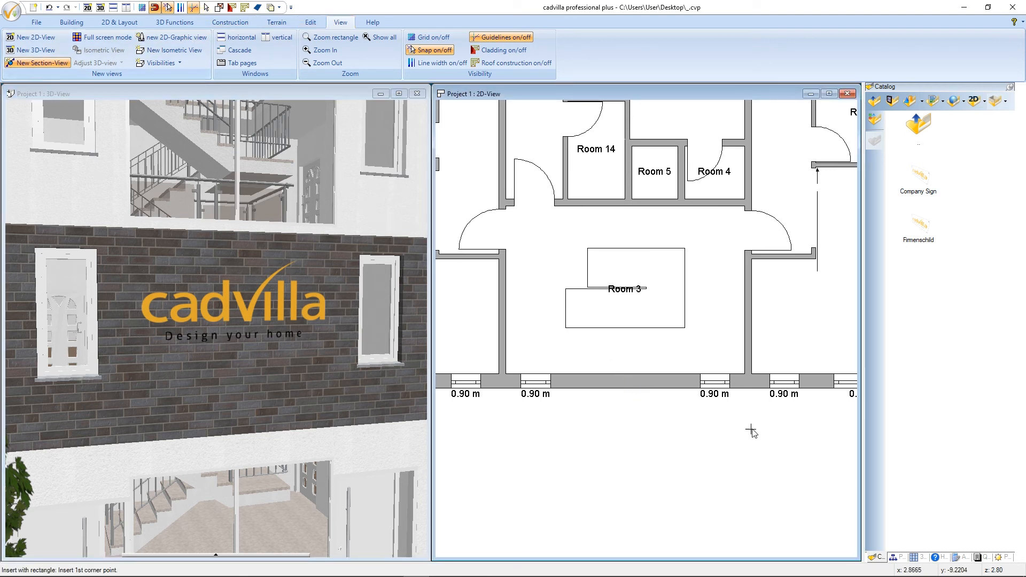
{"action": "left_click", "coordinate": [733, 411]}
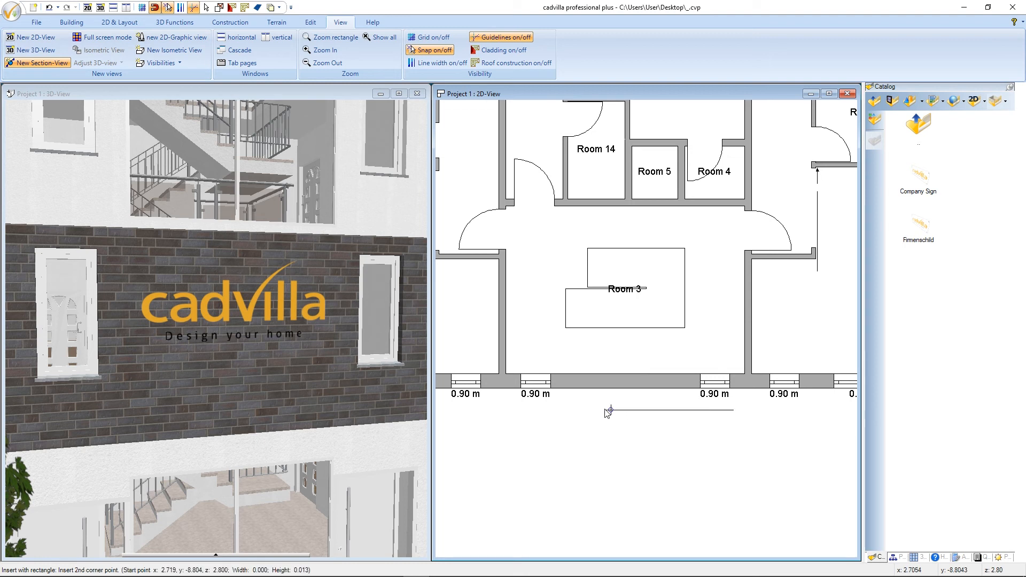
{"action": "left_click", "coordinate": [514, 411]}
{"action": "left_click", "coordinate": [514, 363]}
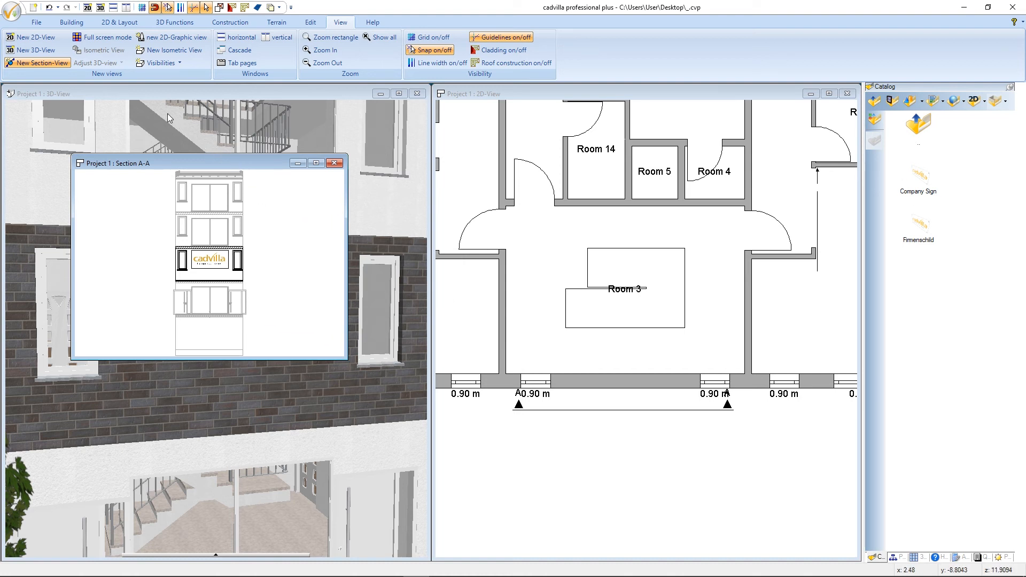
Arrange the section, 2D and 3D views side by side, with the sign framed in the section and the plan.
{"action": "left_click", "coordinate": [126, 8]}
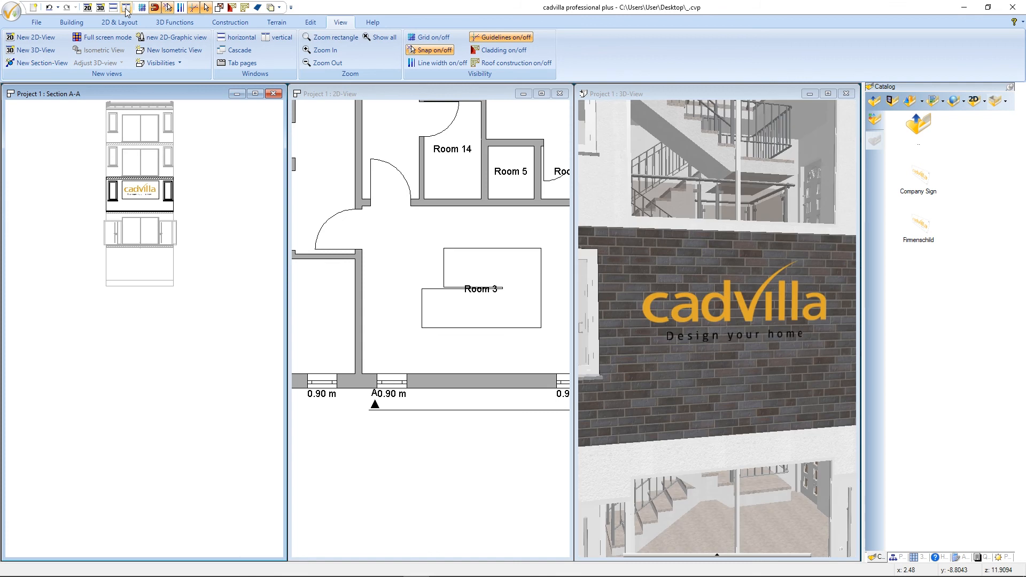
{"action": "scroll", "coordinate": [120, 265], "scroll_direction": "up", "scroll_amount": 3}
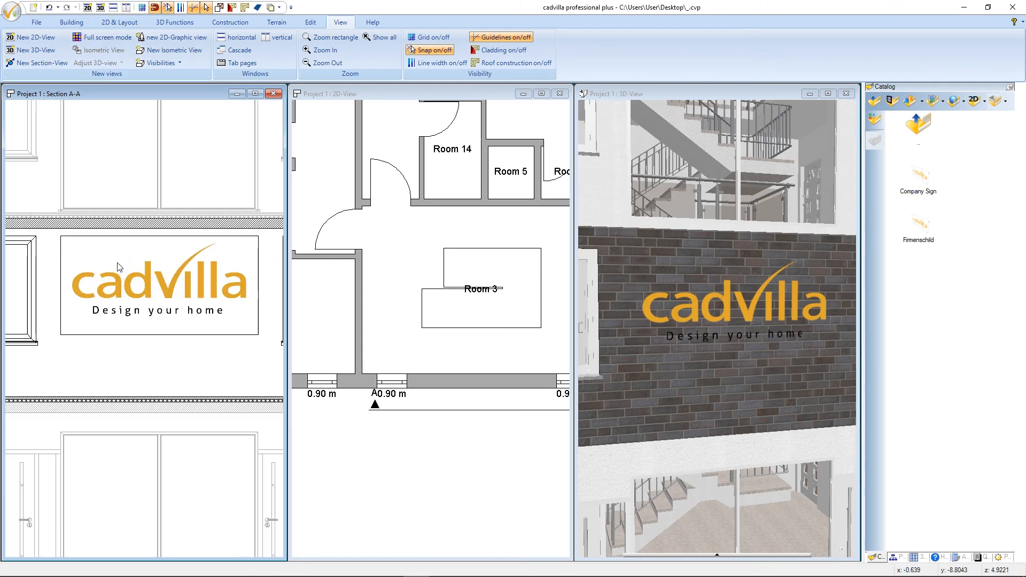
{"action": "left_click", "coordinate": [472, 98]}
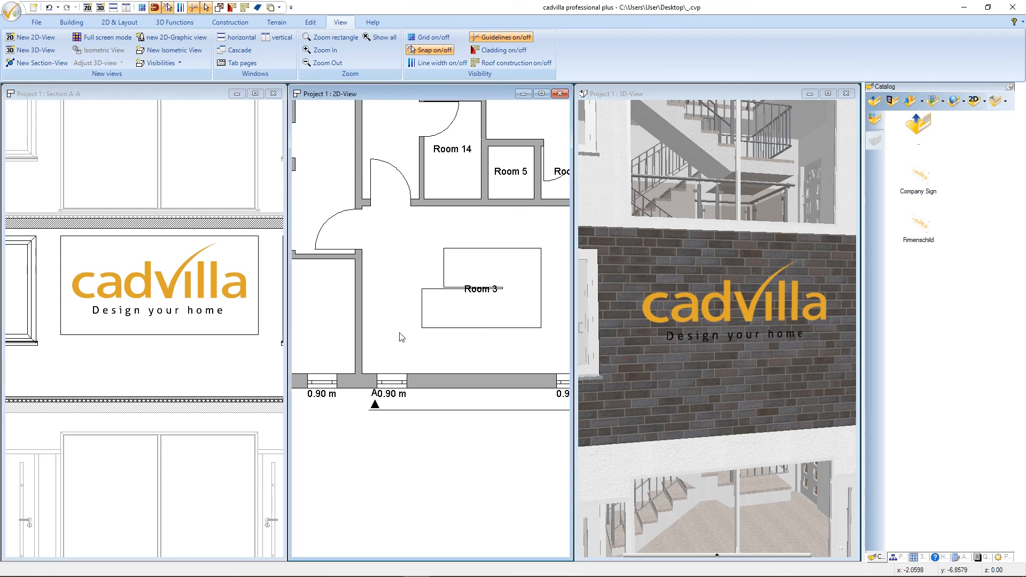
{"action": "scroll", "coordinate": [402, 337], "scroll_direction": "down", "scroll_amount": 3}
{"action": "scroll", "coordinate": [433, 345], "scroll_direction": "up", "scroll_amount": 3}
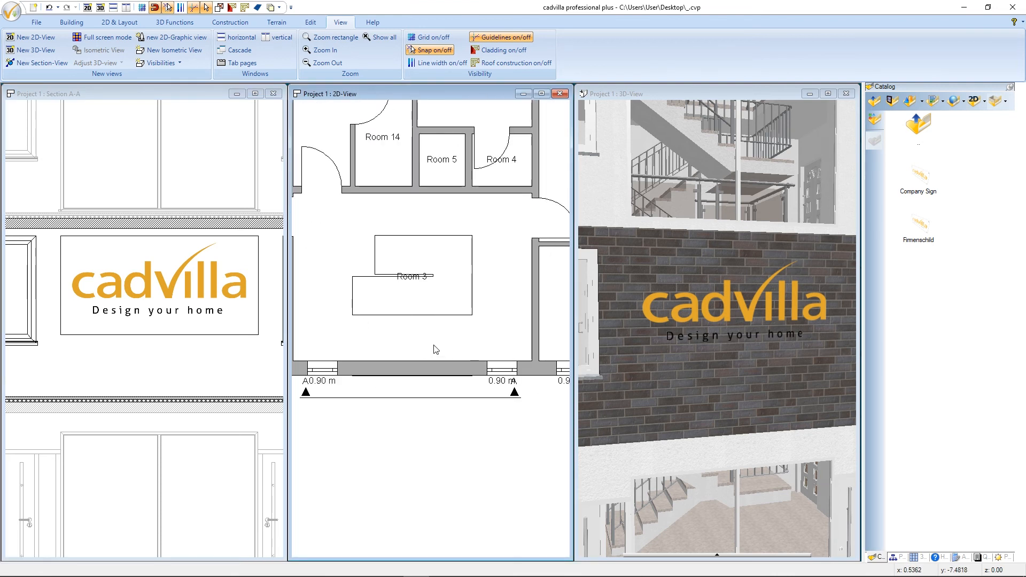
{"action": "scroll", "coordinate": [430, 350], "scroll_direction": "down", "scroll_amount": 2}
{"action": "scroll", "coordinate": [425, 348], "scroll_direction": "up", "scroll_amount": 2}
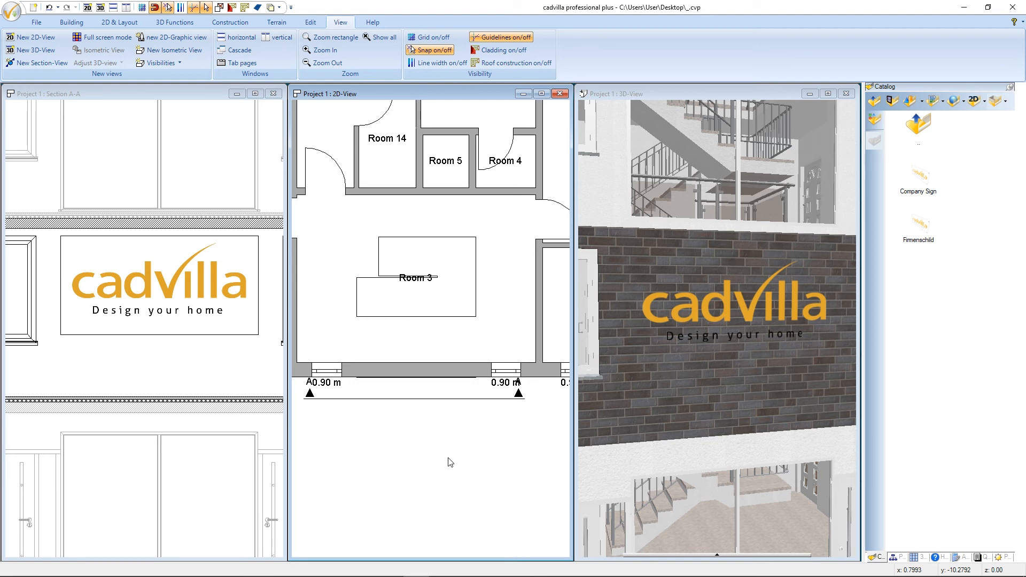
Measure the sign's width and height in Section A-A.
{"action": "left_click", "coordinate": [206, 104]}
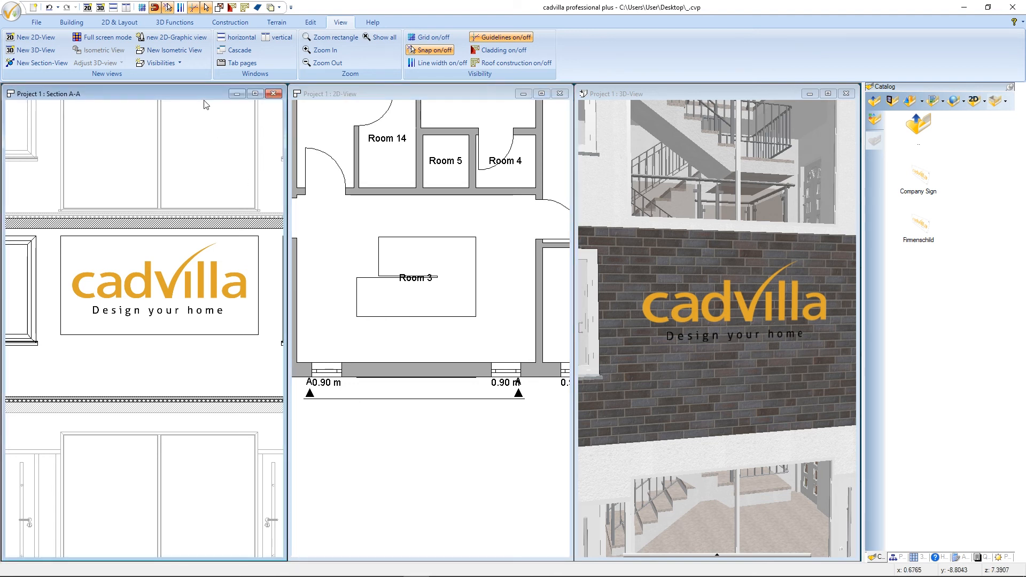
{"action": "left_click", "coordinate": [64, 236]}
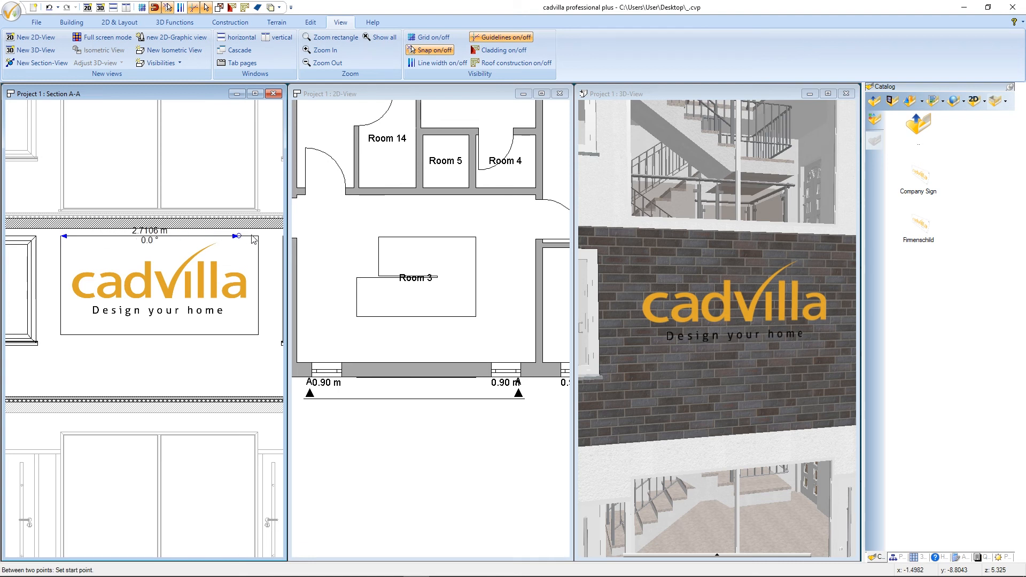
{"action": "left_click", "coordinate": [61, 336]}
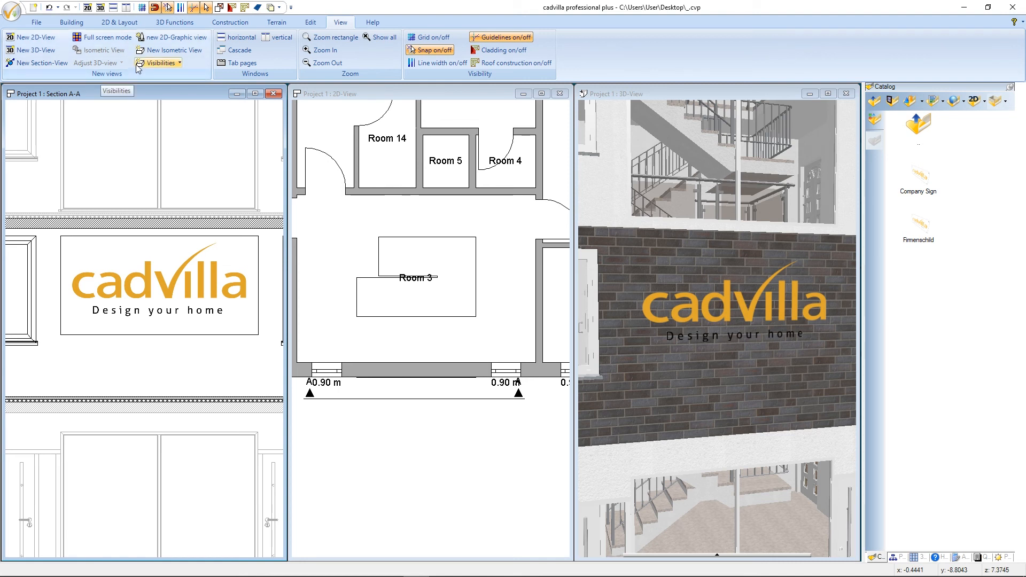
Add centred guidelines through the middle of the sign in Section A-A, one horizontal and one vertical.
{"action": "left_click", "coordinate": [120, 22]}
{"action": "left_click", "coordinate": [46, 51]}
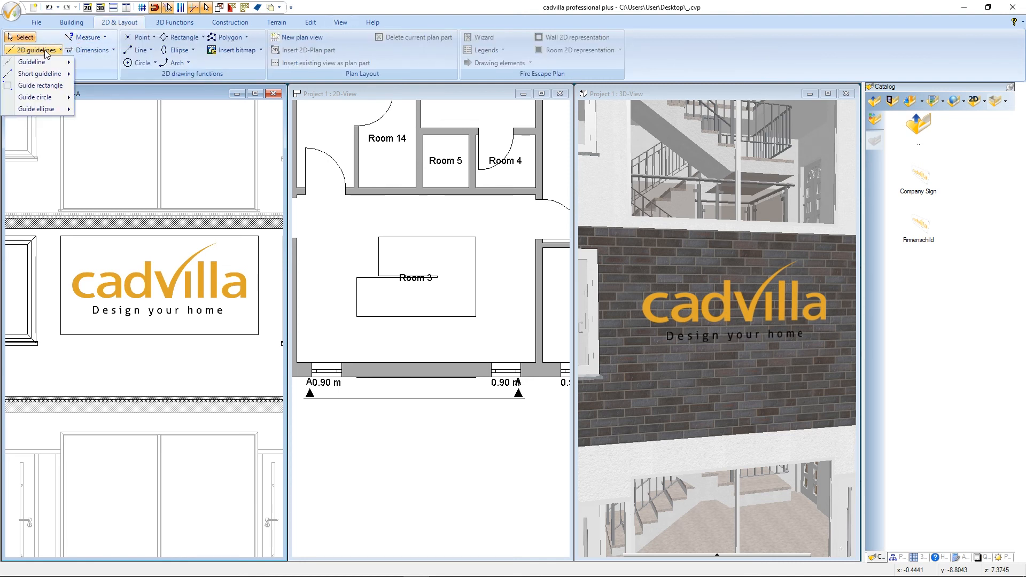
{"action": "mouse_move", "coordinate": [46, 66]}
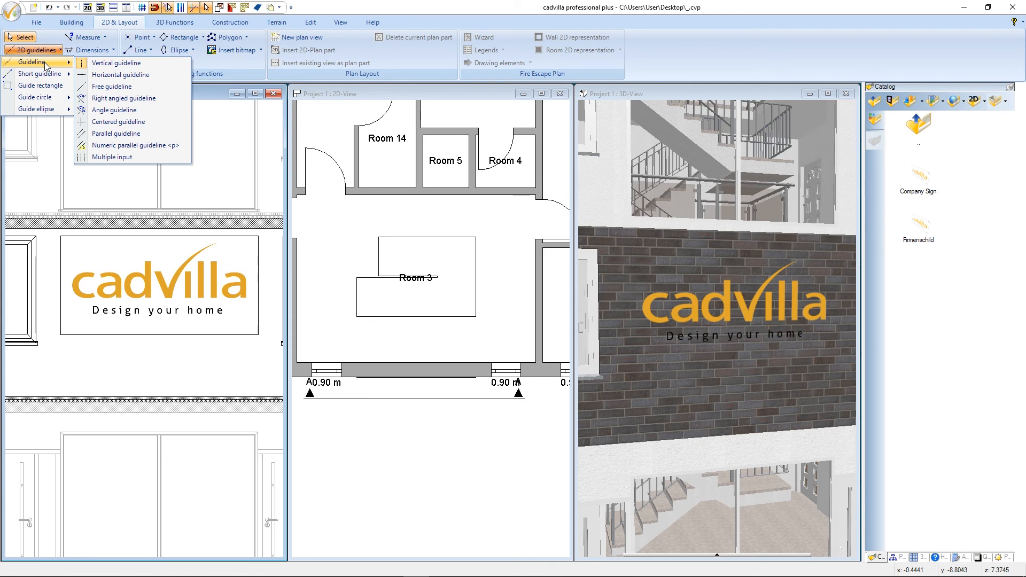
{"action": "left_click", "coordinate": [120, 122]}
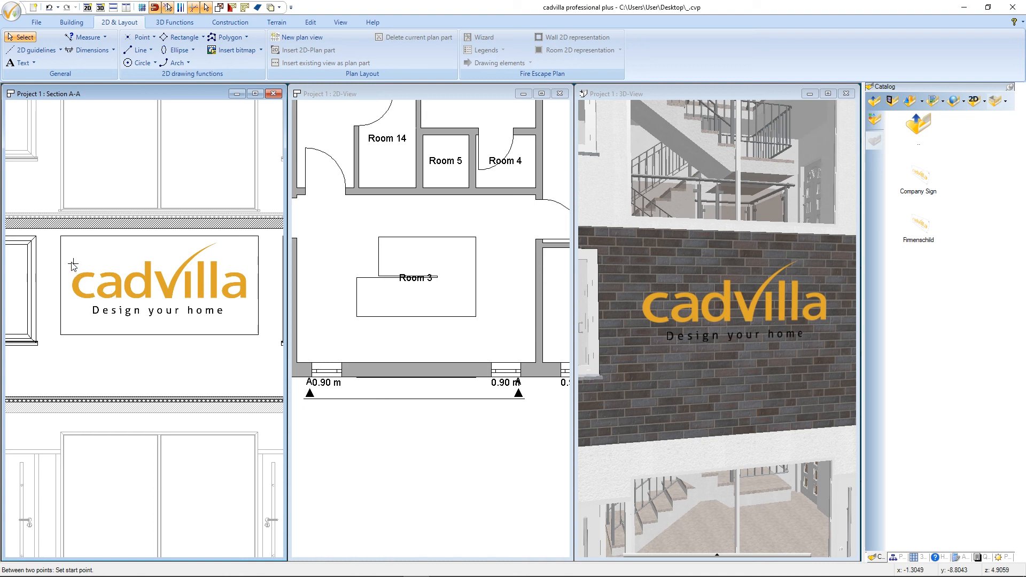
{"action": "left_click", "coordinate": [60, 236]}
{"action": "left_click", "coordinate": [60, 335]}
{"action": "left_click", "coordinate": [60, 286]}
{"action": "left_click", "coordinate": [259, 286]}
Add numeric parallel guidelines 0.5 m above and 0.5 m below the sign's horizontal centre guideline.
{"action": "key", "text": "p"}
{"action": "left_click", "coordinate": [198, 283]}
{"action": "left_click", "coordinate": [200, 237]}
{"action": "type", "text": "0.5"}
{"action": "key", "text": "Return"}
{"action": "left_click", "coordinate": [201, 286]}
{"action": "left_click", "coordinate": [204, 311]}
{"action": "type", "text": "0.5"}
{"action": "key", "text": "Return"}
Add numeric parallel guidelines 1 m to each side of the sign's vertical centre guideline and end the command.
{"action": "left_click", "coordinate": [160, 274]}
{"action": "left_click", "coordinate": [201, 275]}
{"action": "type", "text": "1"}
{"action": "key", "text": "Return"}
{"action": "left_click", "coordinate": [160, 267]}
{"action": "left_click", "coordinate": [114, 265]}
{"action": "type", "text": "1"}
{"action": "key", "text": "Return"}
{"action": "key", "text": "Escape"}
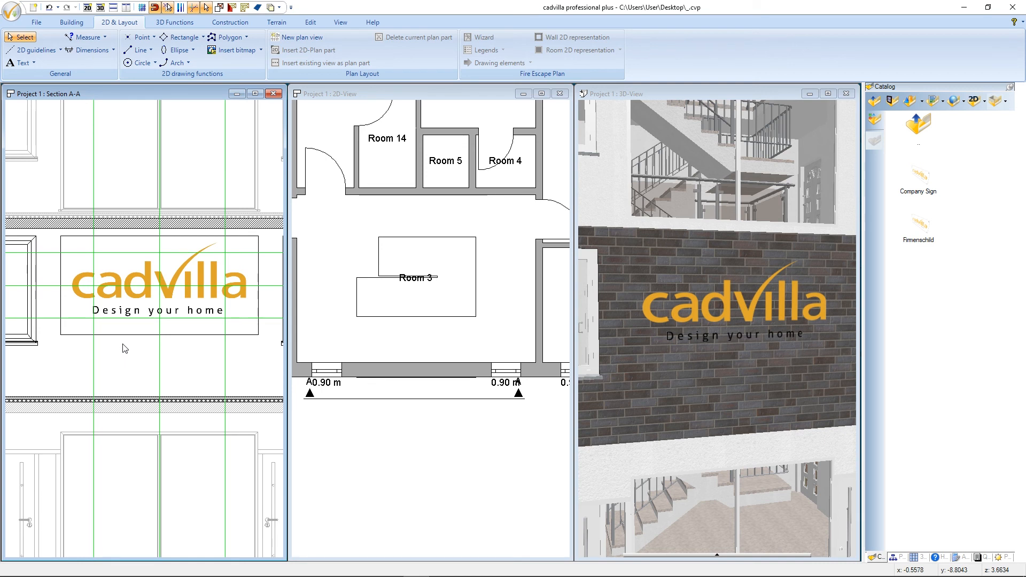
Shrink the sign to 2 m by 1 m in Section A-A by moving its four corners onto the outer guideline intersections.
{"action": "left_click", "coordinate": [136, 281]}
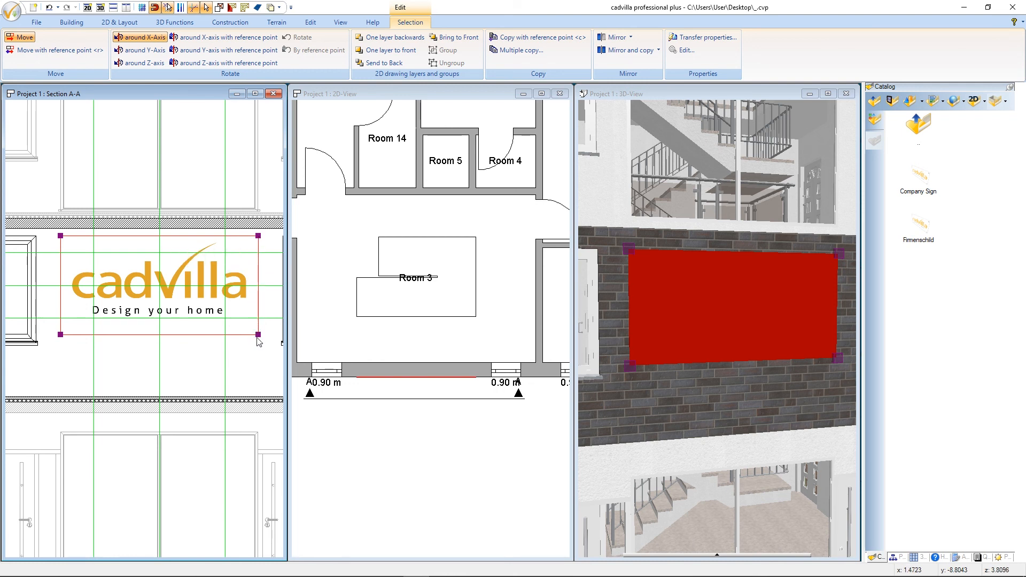
{"action": "left_click", "coordinate": [62, 238]}
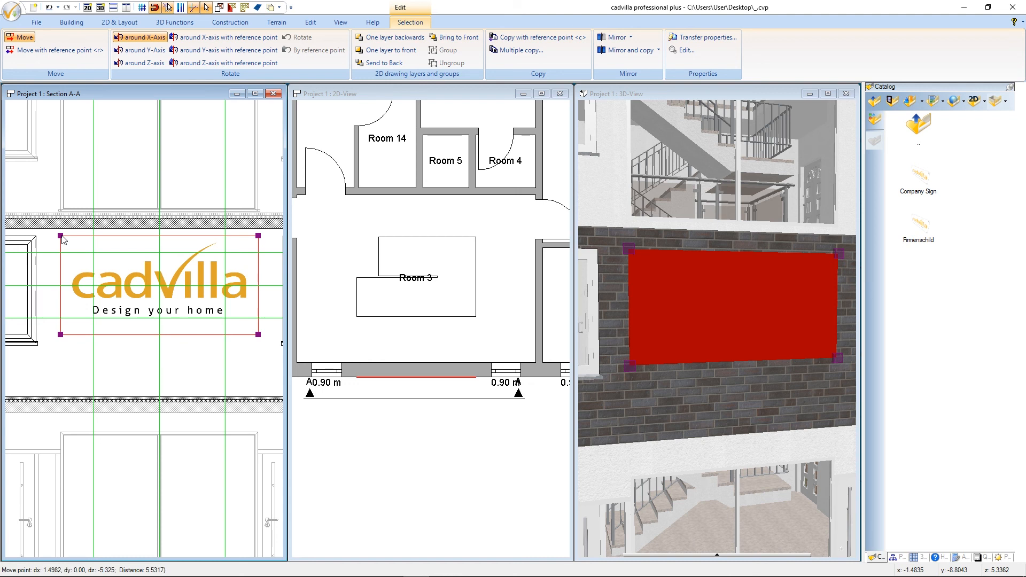
{"action": "left_click", "coordinate": [94, 253]}
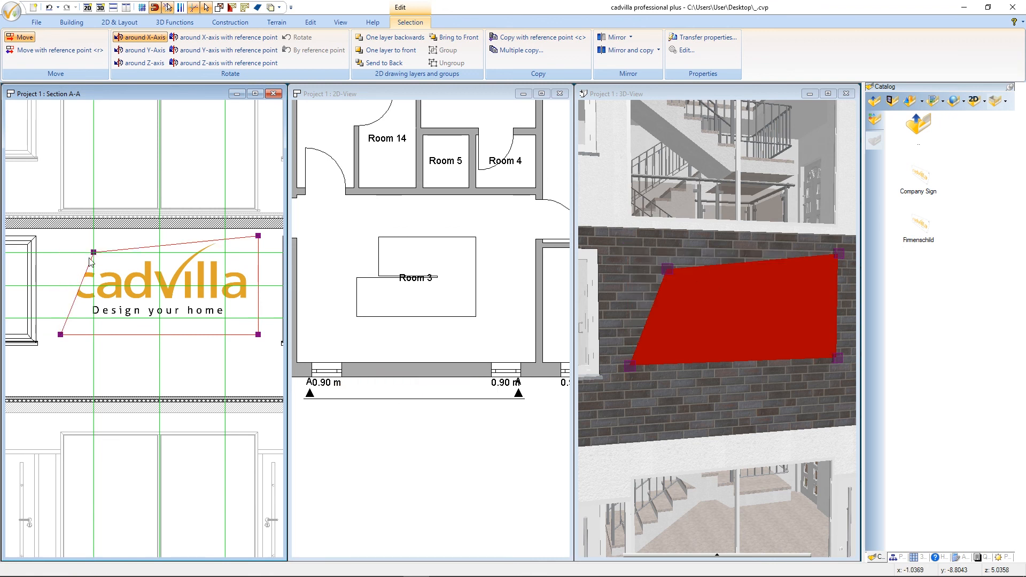
{"action": "left_click", "coordinate": [61, 334]}
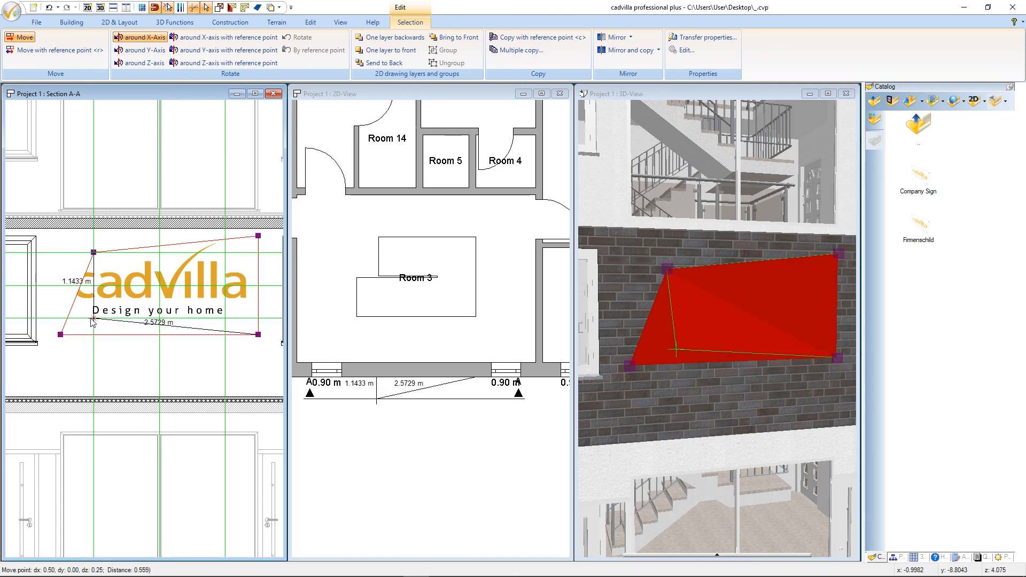
{"action": "left_click", "coordinate": [93, 318]}
{"action": "left_click", "coordinate": [258, 334]}
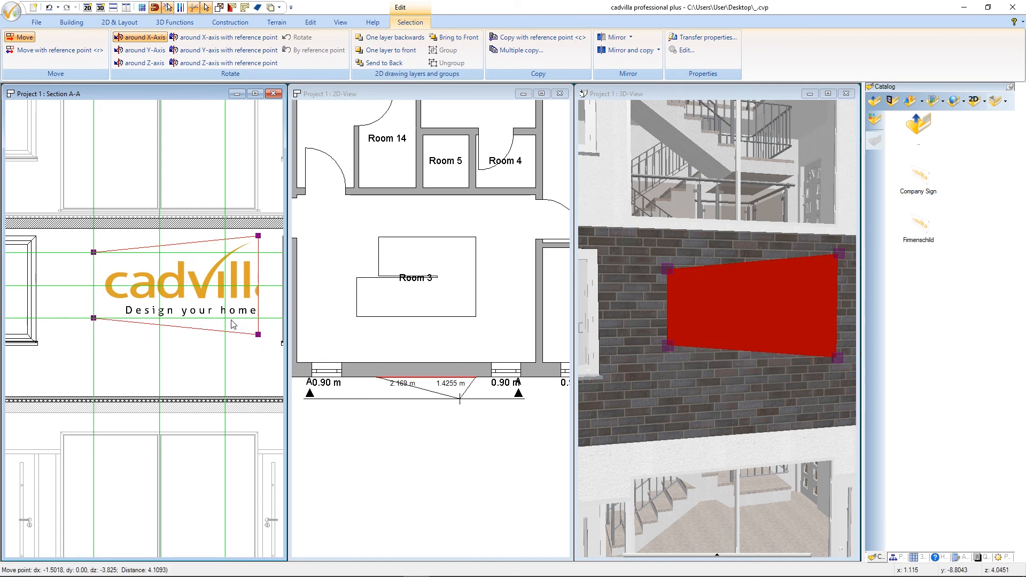
{"action": "left_click", "coordinate": [225, 318]}
{"action": "left_click", "coordinate": [258, 236]}
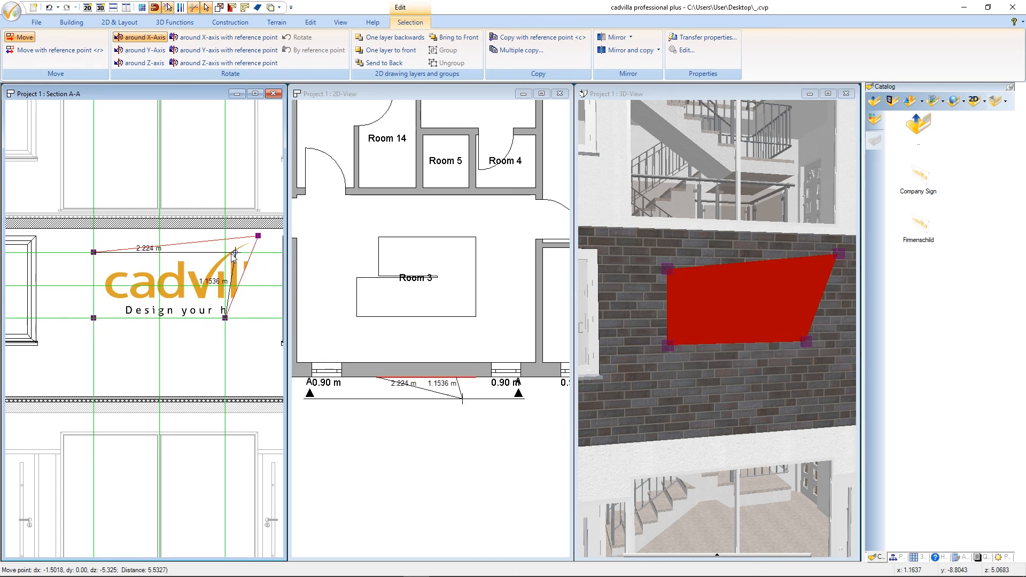
{"action": "left_click", "coordinate": [227, 257]}
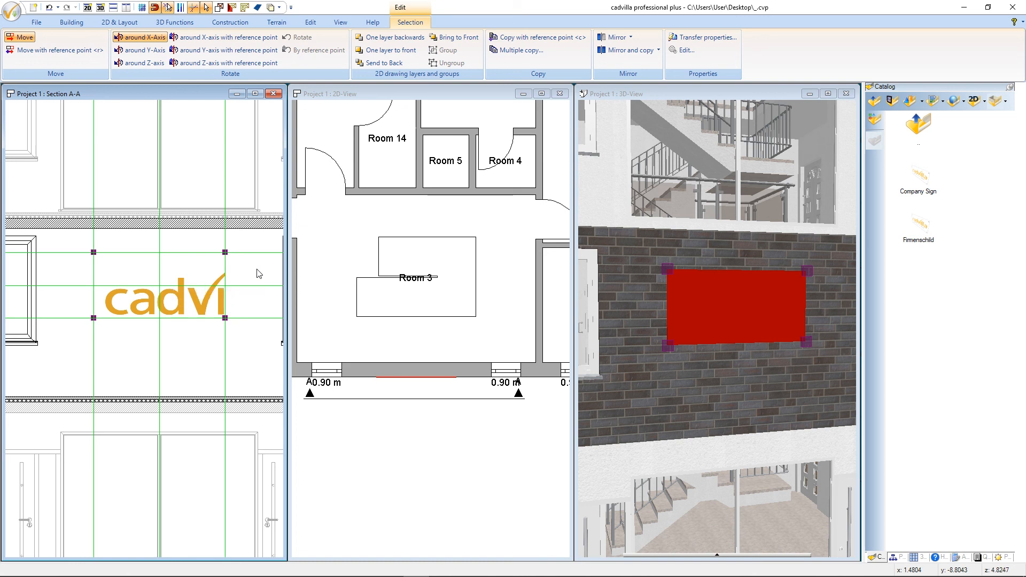
Fit the logo texture to the sign's whole surface in its surface element properties, apply it and deselect the sign.
{"action": "right_click", "coordinate": [203, 297]}
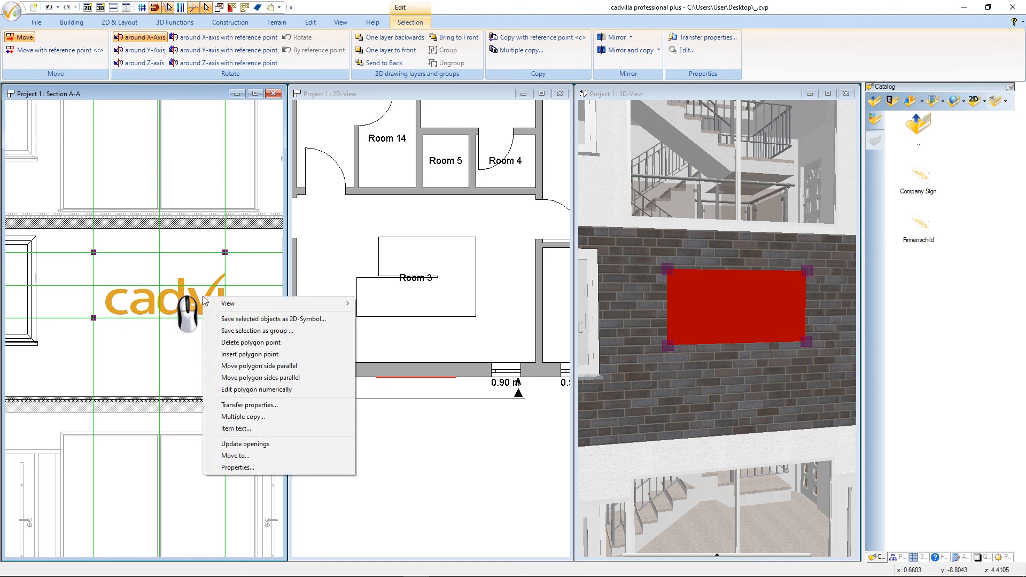
{"action": "left_click", "coordinate": [280, 467]}
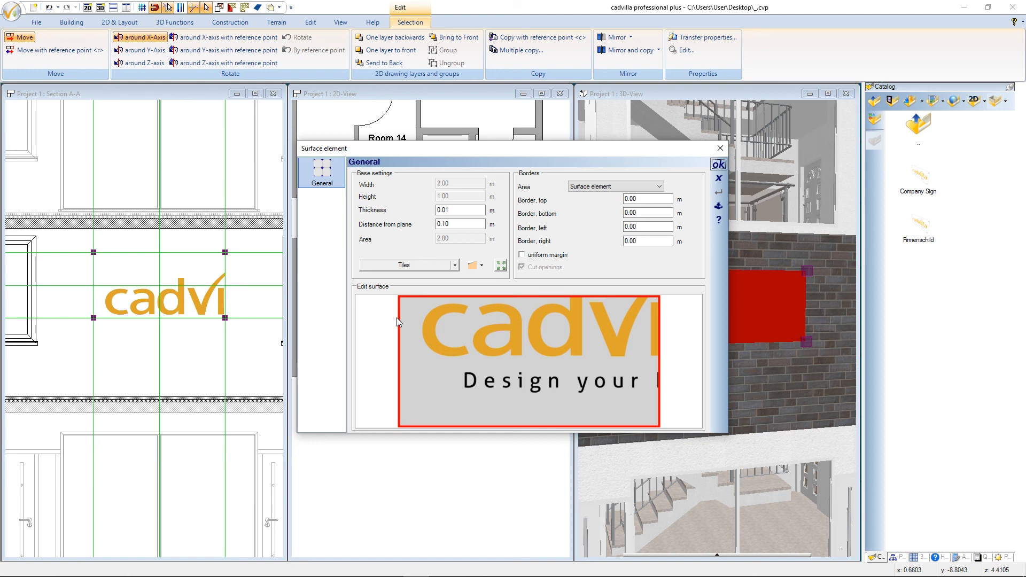
{"action": "left_click", "coordinate": [501, 266]}
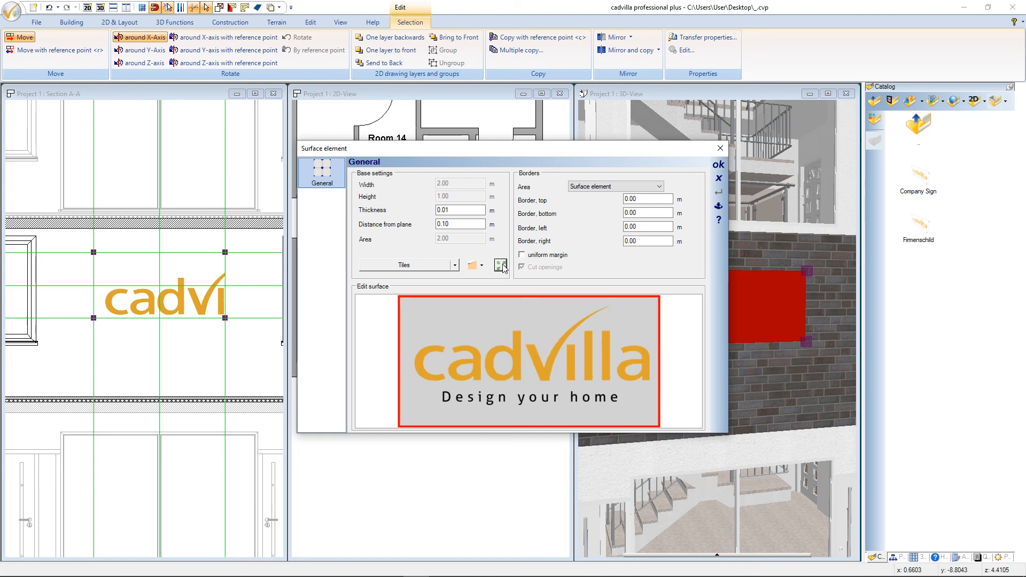
{"action": "left_click", "coordinate": [719, 166]}
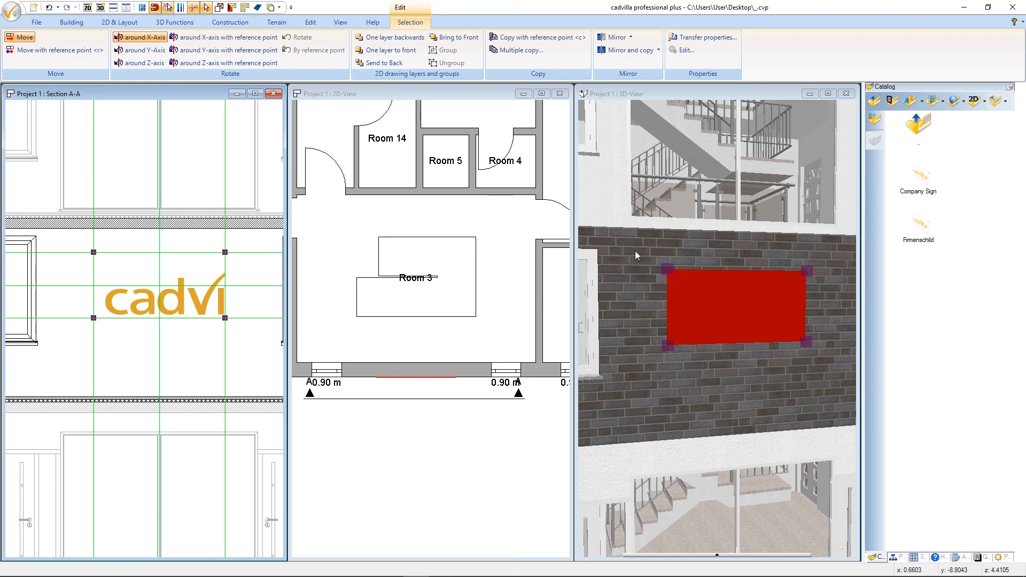
{"action": "key", "text": "Escape"}
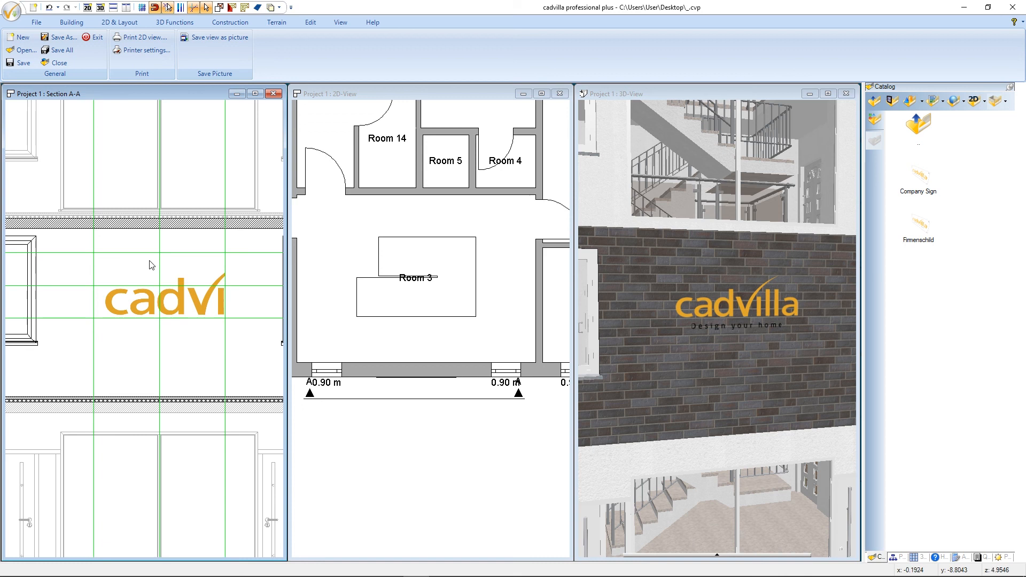
Enable Adjust to area for the logo texture in the 2D display of the sign's material, apply it and deselect the sign.
{"action": "left_click", "coordinate": [203, 303]}
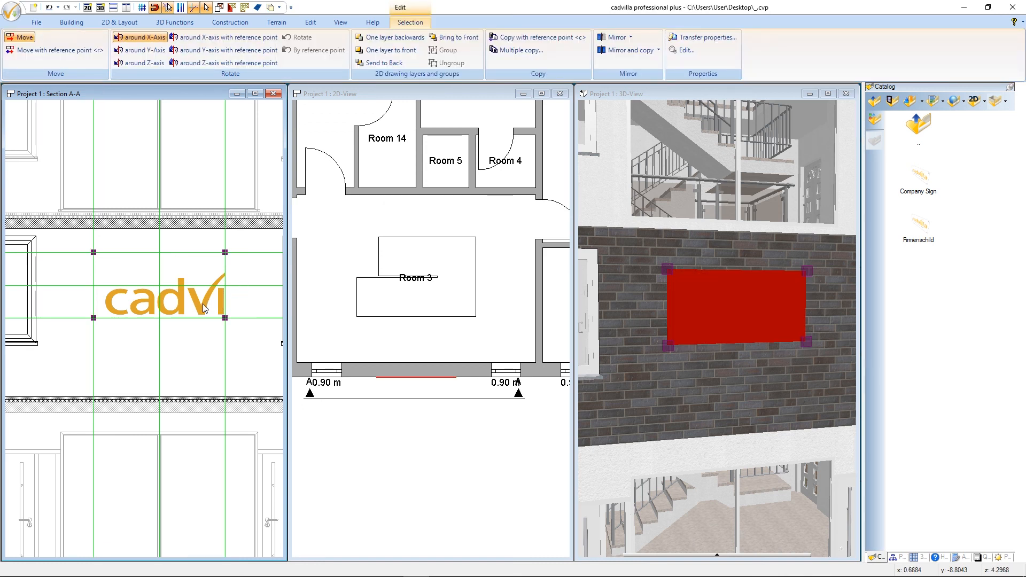
{"action": "right_click", "coordinate": [204, 307]}
{"action": "left_click", "coordinate": [282, 476]}
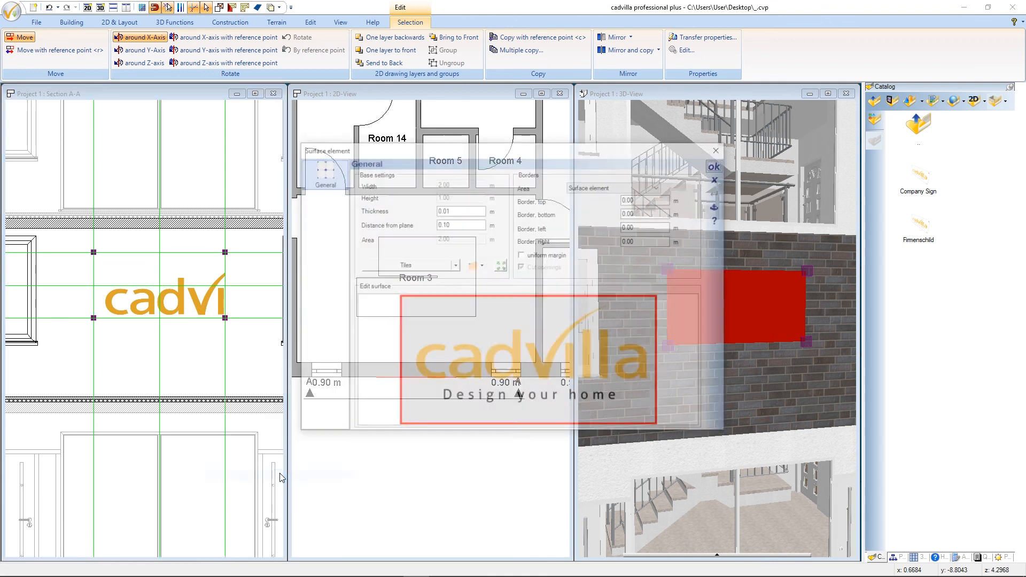
{"action": "left_click", "coordinate": [404, 268]}
{"action": "left_click", "coordinate": [383, 133]}
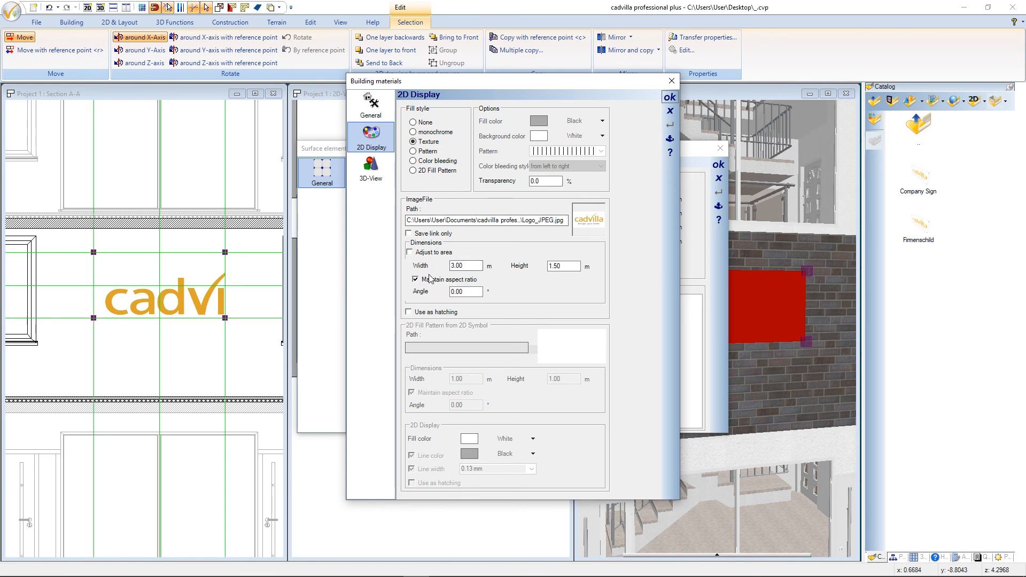
{"action": "left_click", "coordinate": [410, 252]}
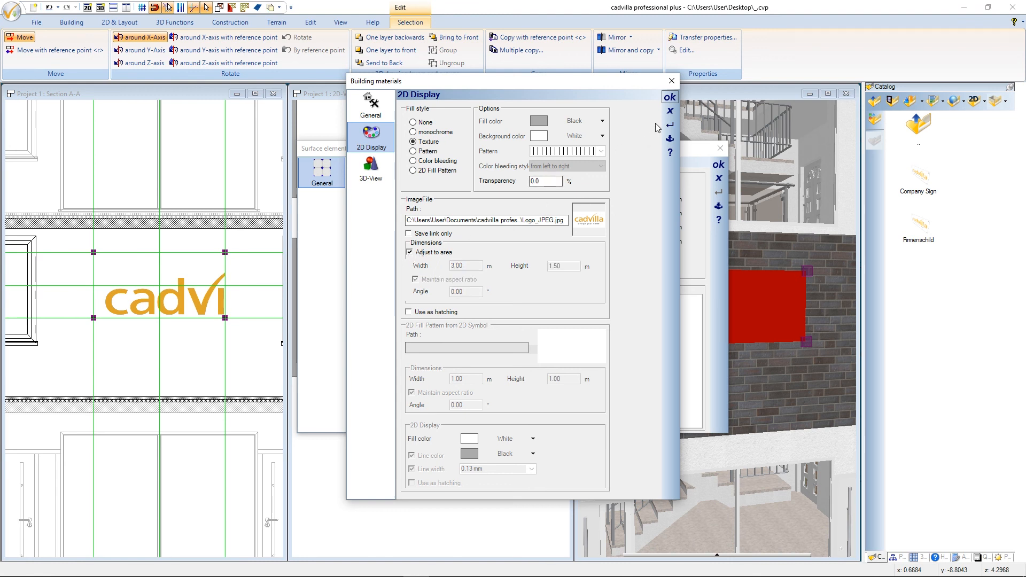
{"action": "left_click", "coordinate": [670, 97]}
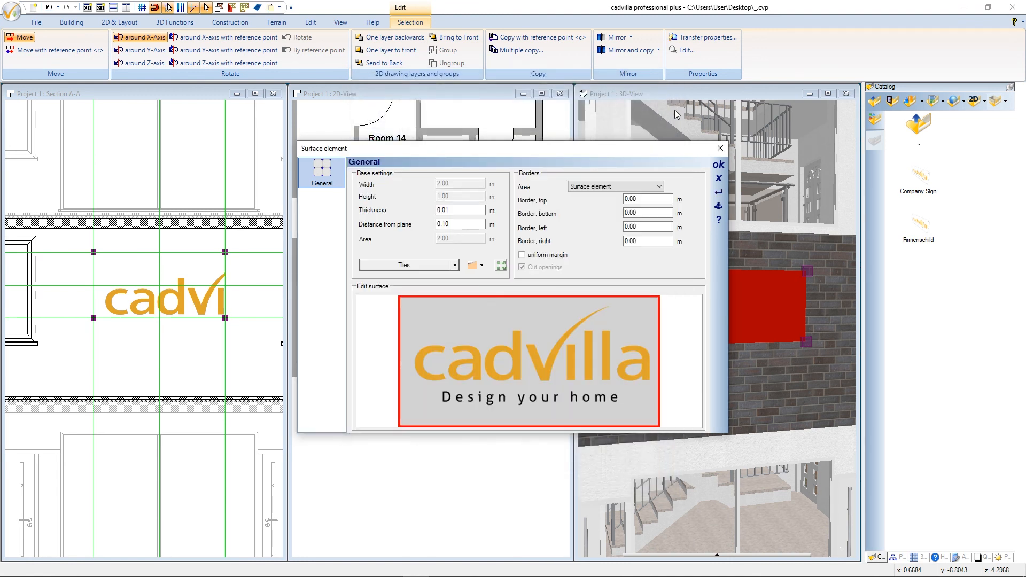
{"action": "left_click", "coordinate": [719, 164]}
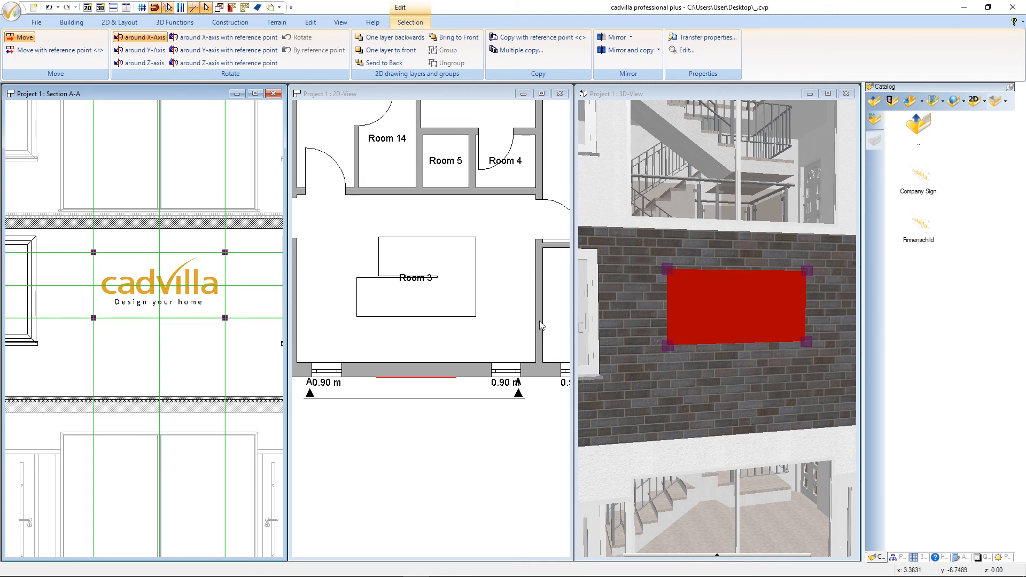
{"action": "left_click", "coordinate": [409, 425]}
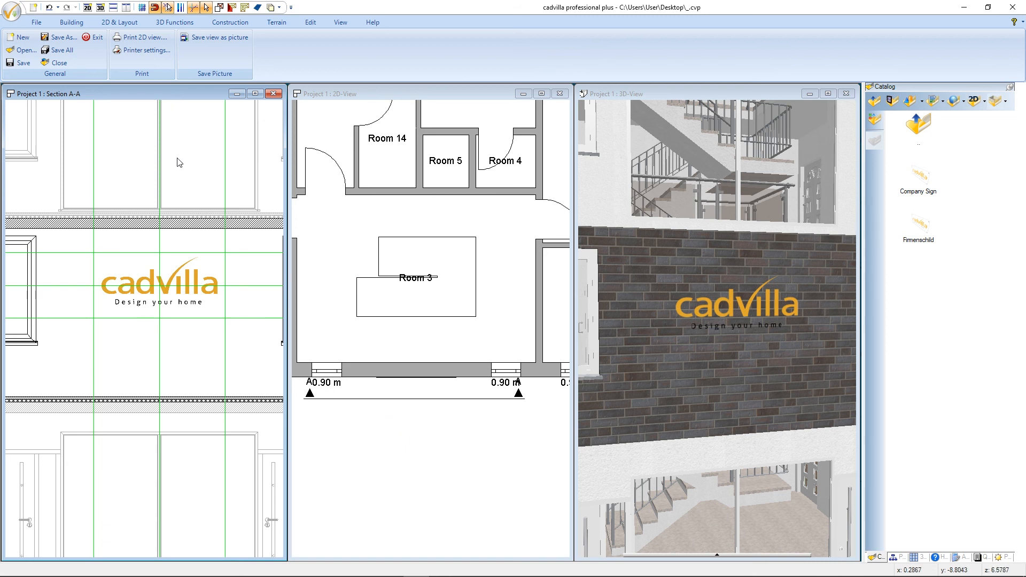
Measure the resized sign's width and height between the guideline intersections in Section A-A.
{"action": "left_click", "coordinate": [97, 253]}
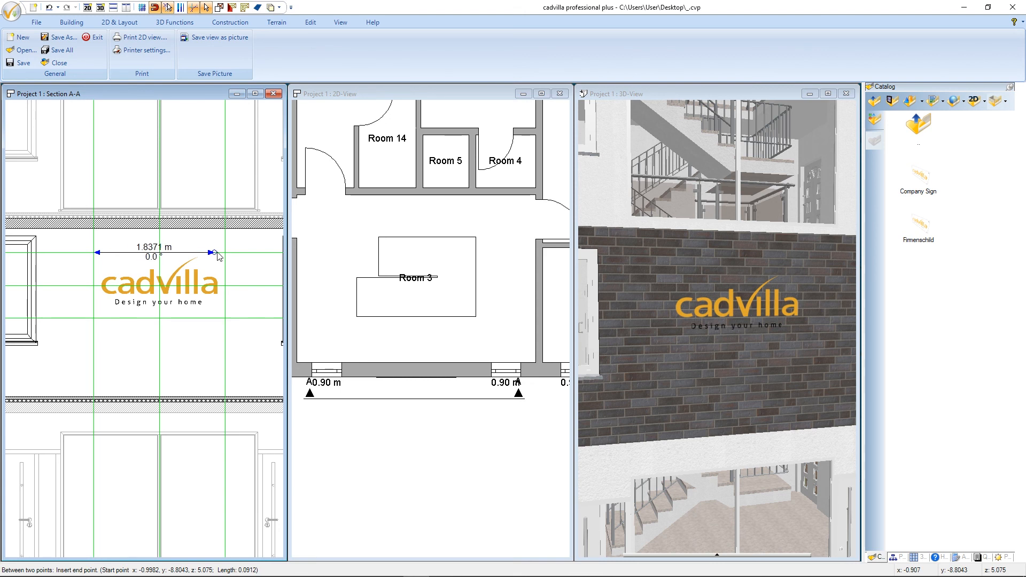
{"action": "left_click", "coordinate": [95, 317]}
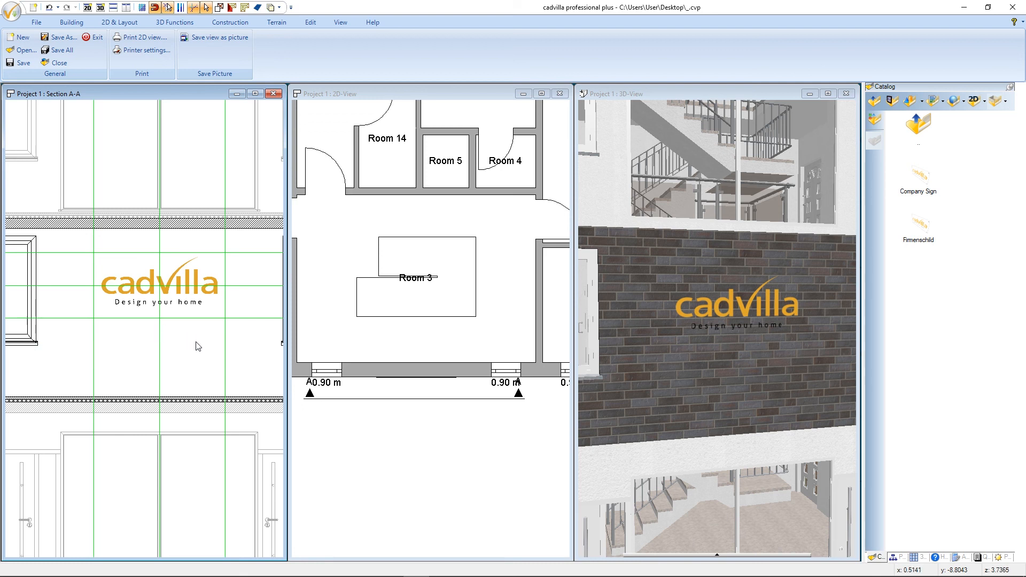